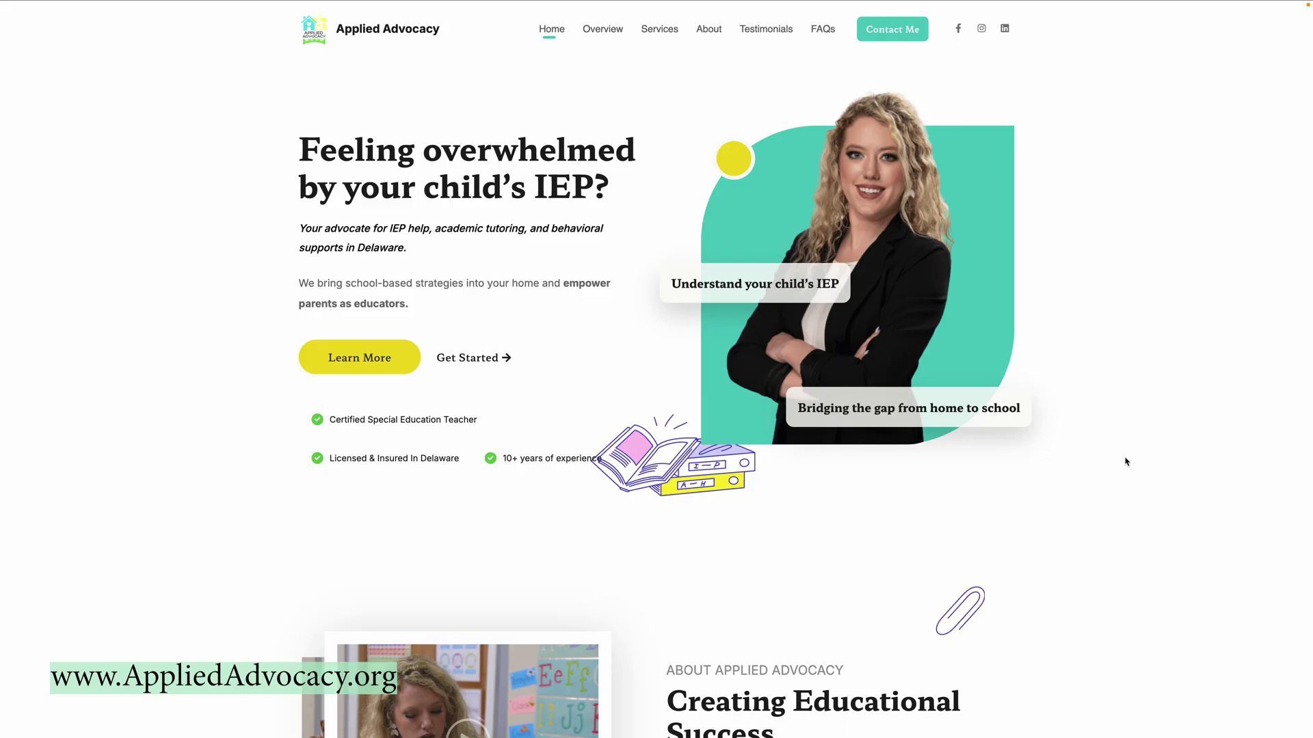
Step: Scroll the Applied Advocacy home page, jump to About Me, then scroll the template store's grid
scroll(1126, 463, "down", 7)
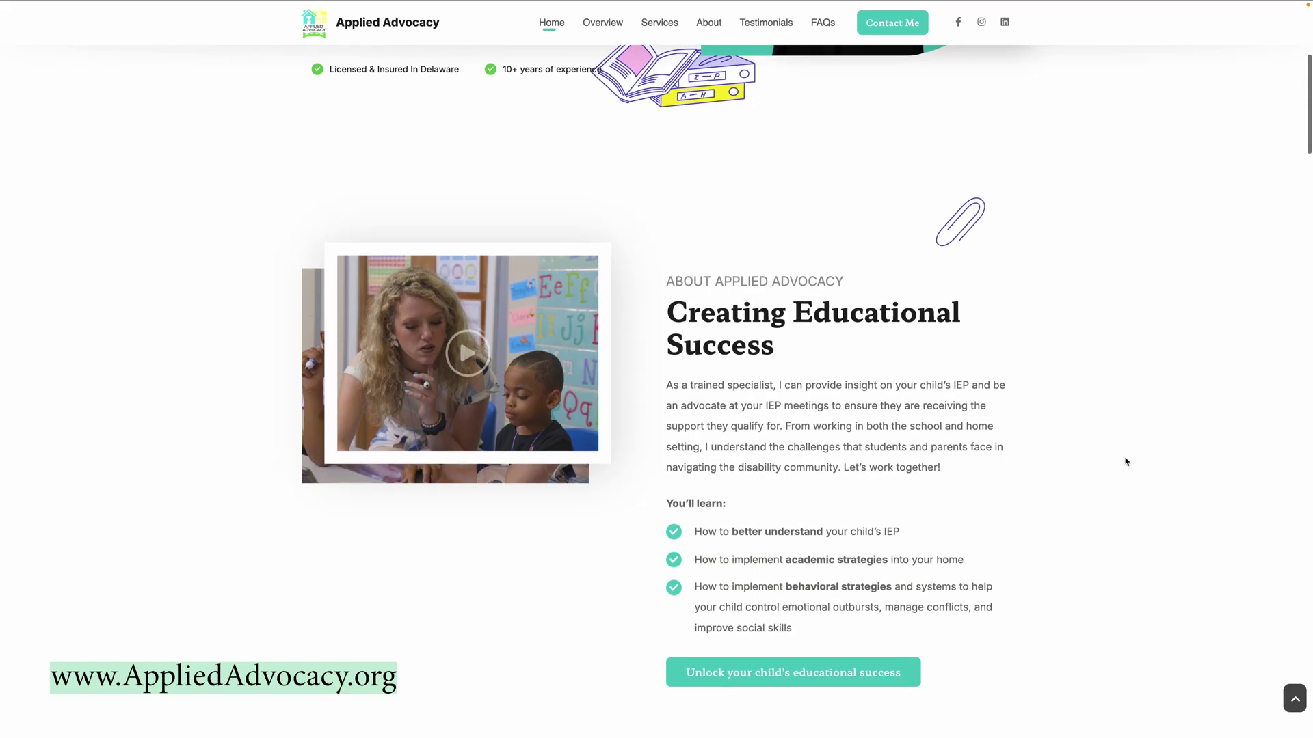
left_click(708, 23)
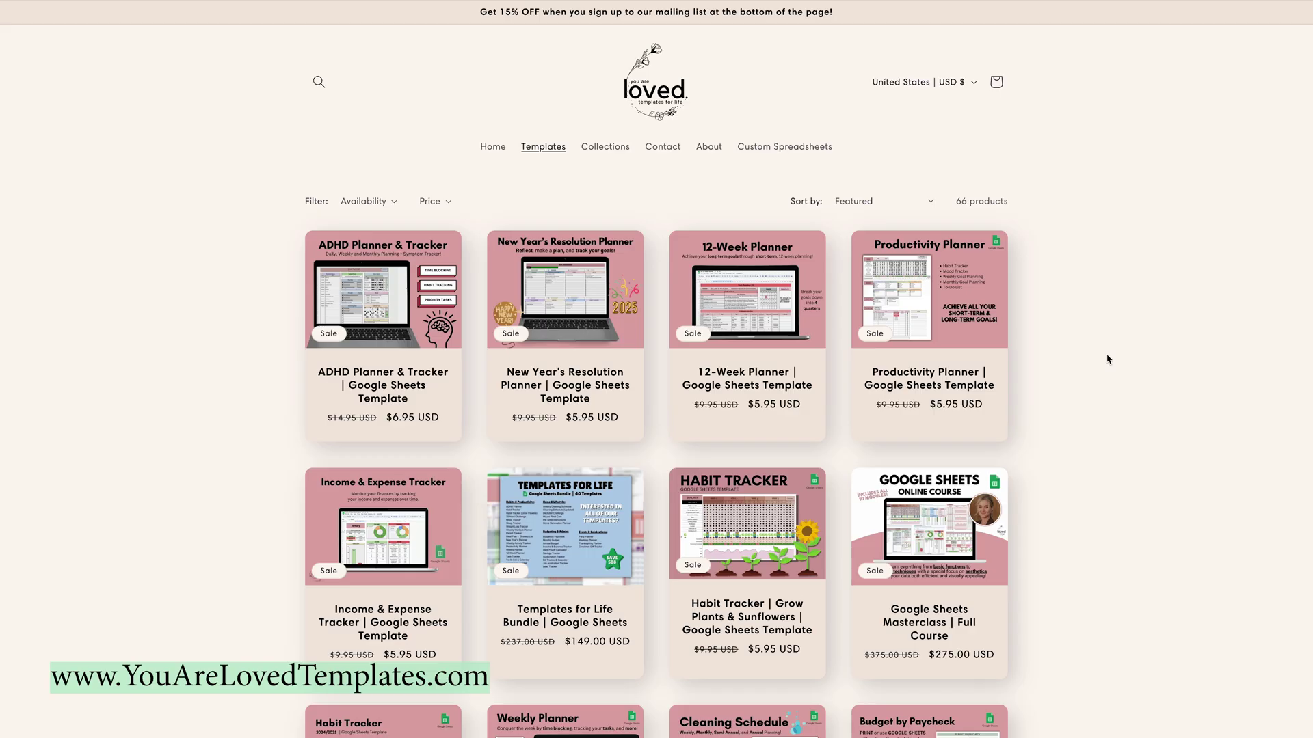
scroll(1108, 359, "down", 4)
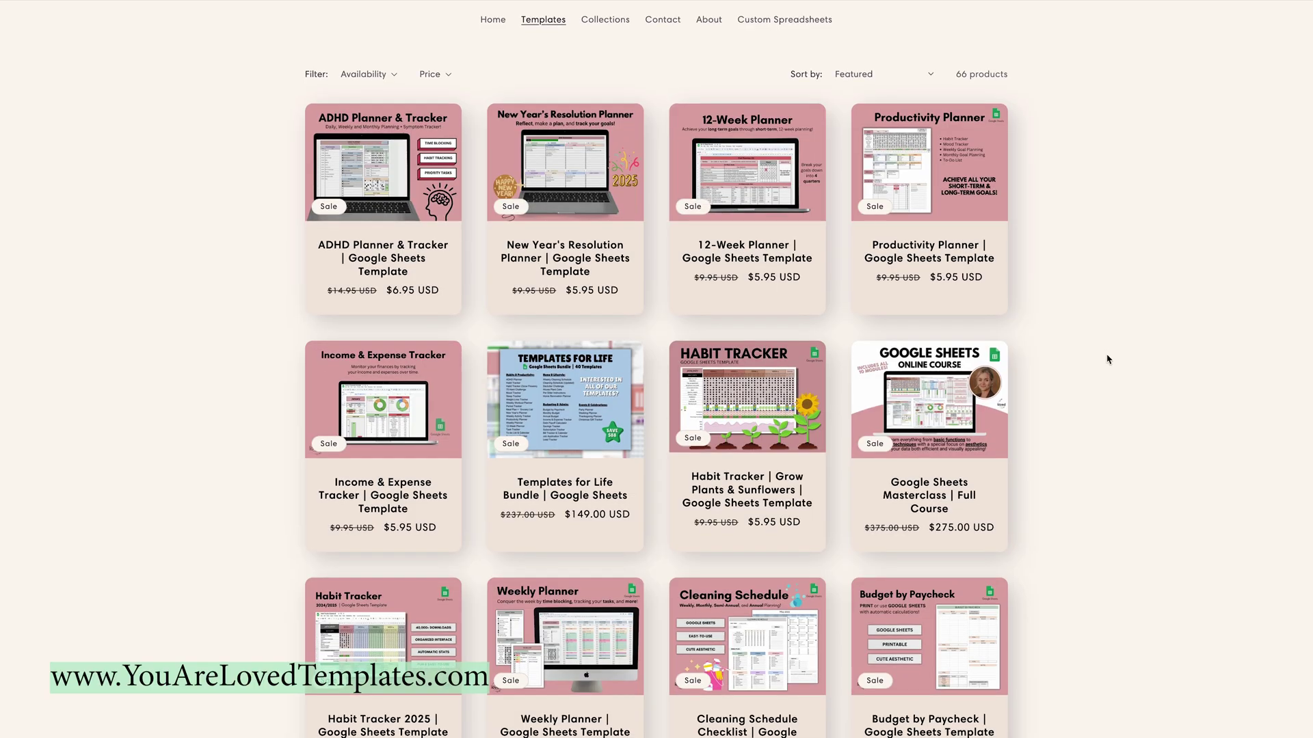
scroll(1108, 359, "down", 5)
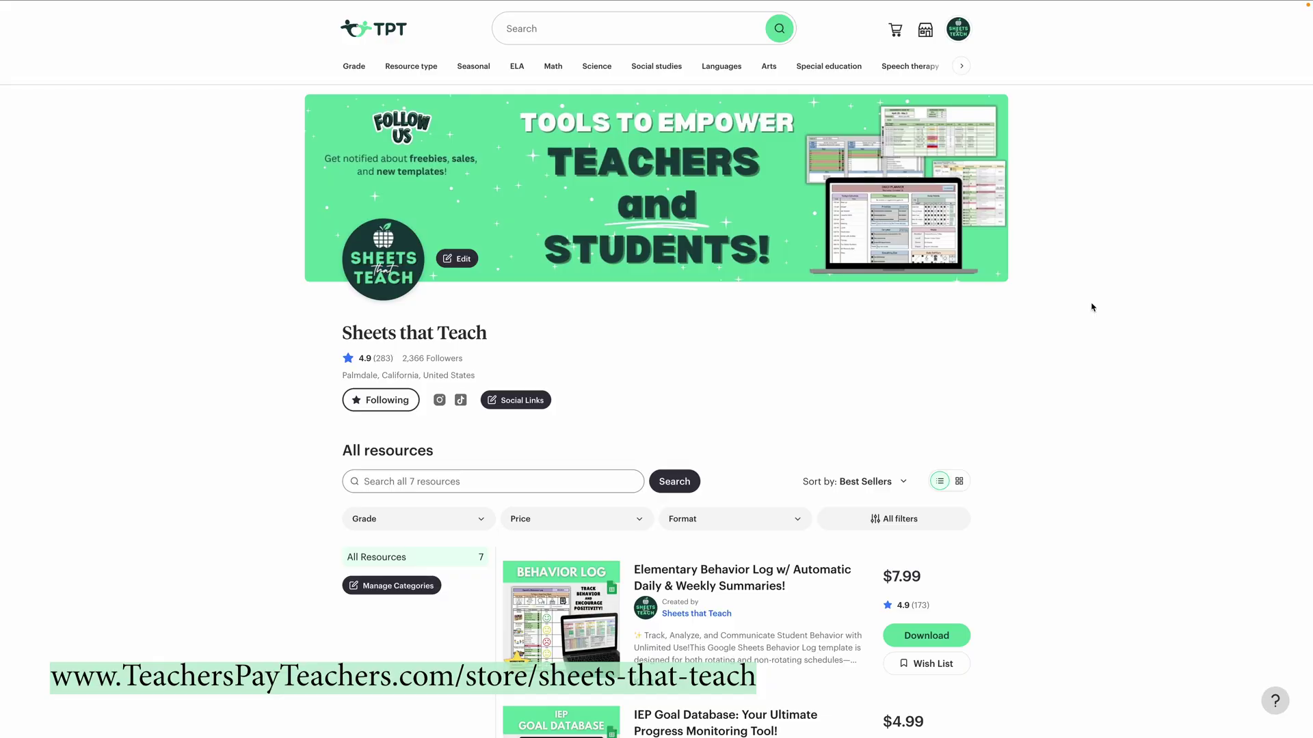
Step: Scroll the Sheets that Teach store to the All resources list, starting with the Elementary Behavior Log
scroll(1092, 307, "down", 3)
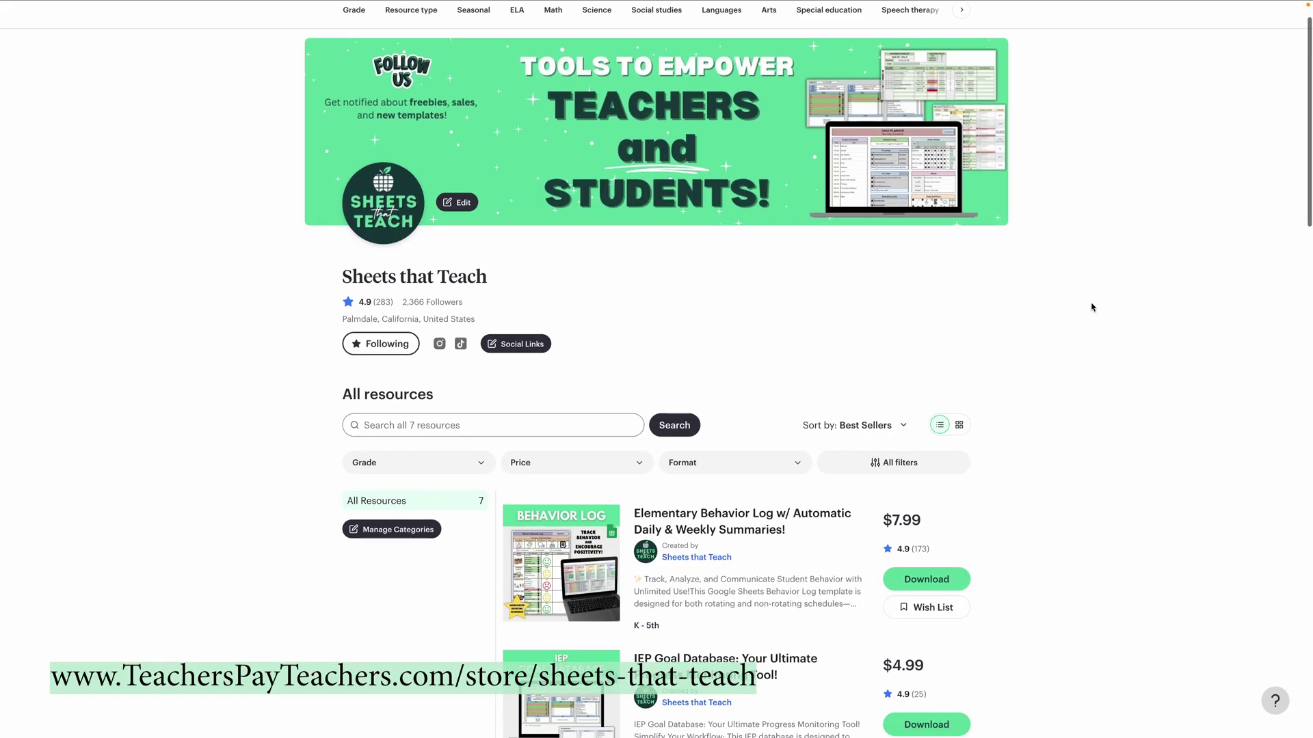
scroll(1092, 307, "down", 4)
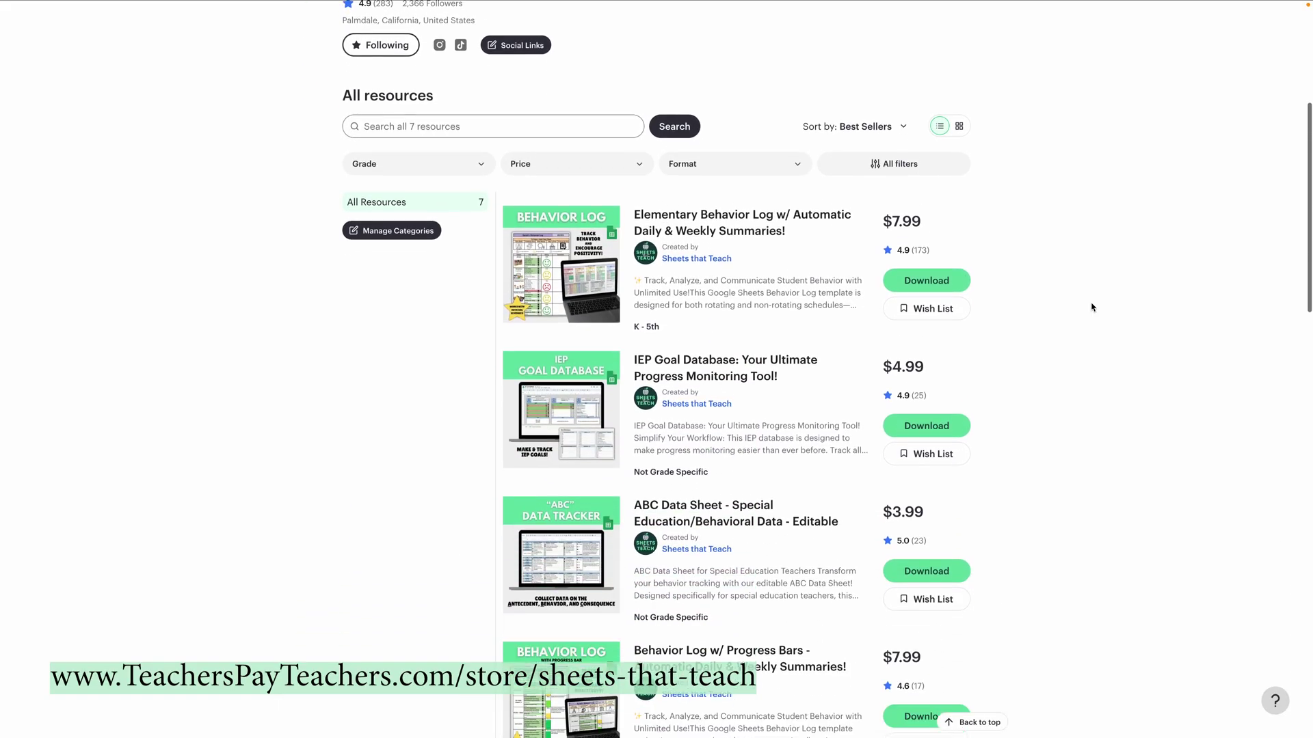
scroll(1092, 307, "down", 3)
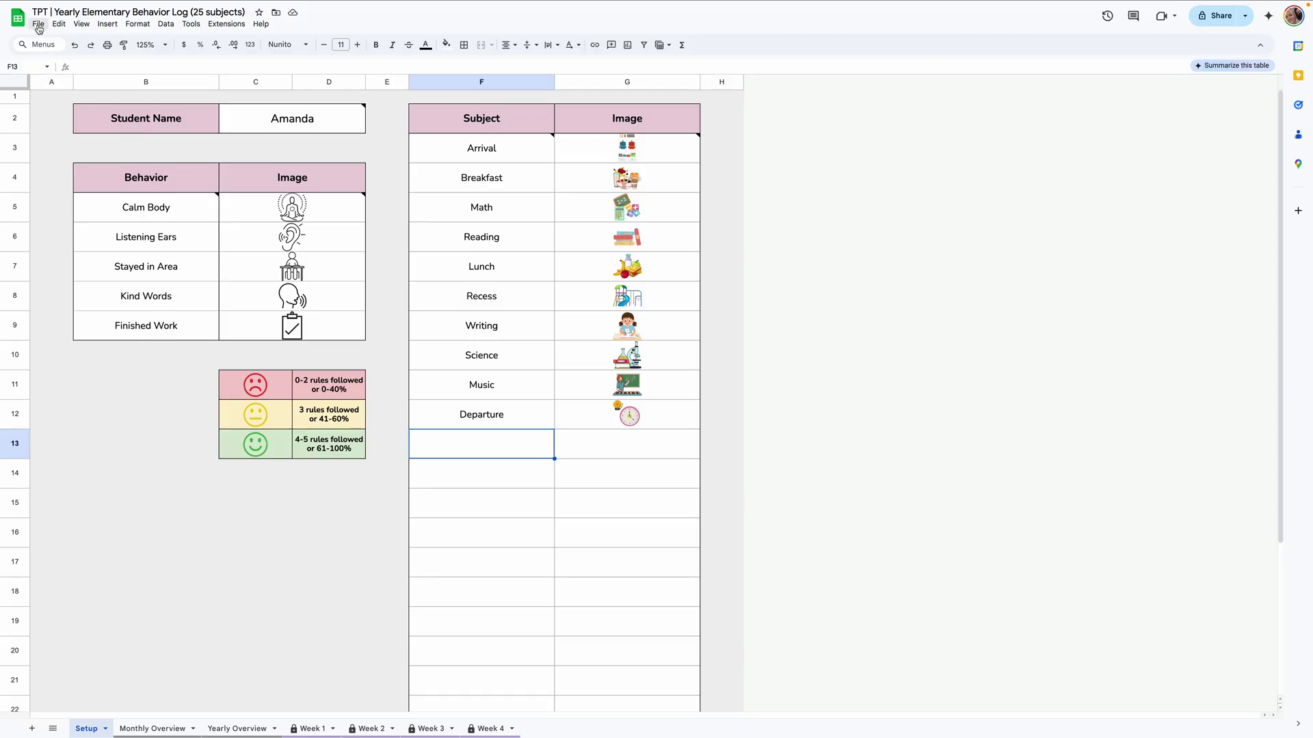
left_click(38, 26)
left_click(60, 91)
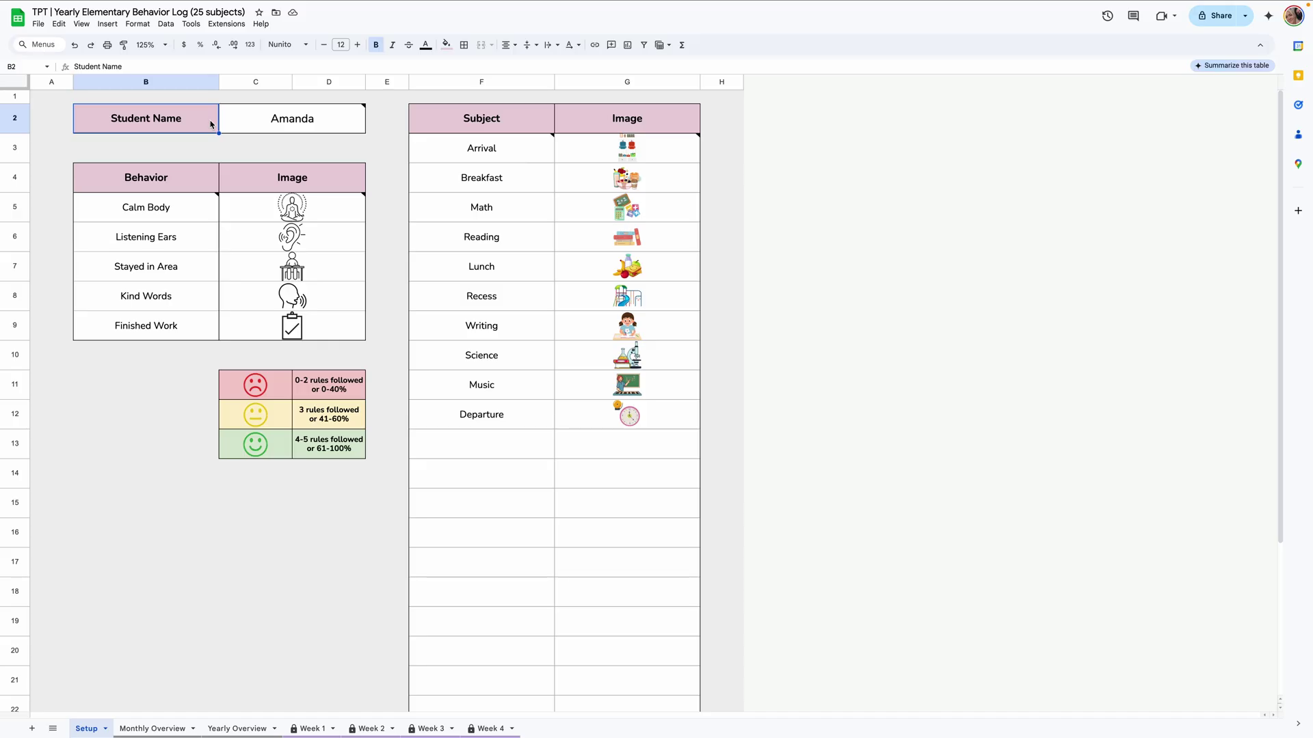
double_click(275, 119)
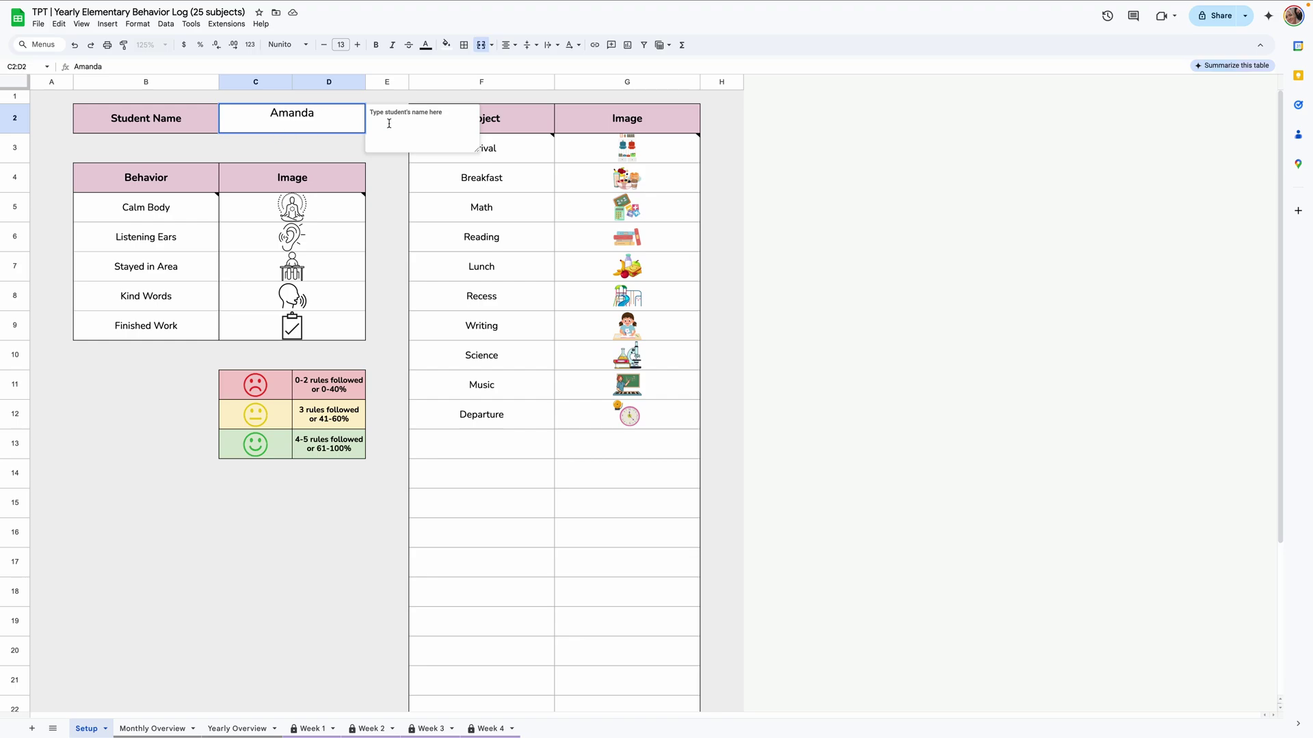
right_click(304, 125)
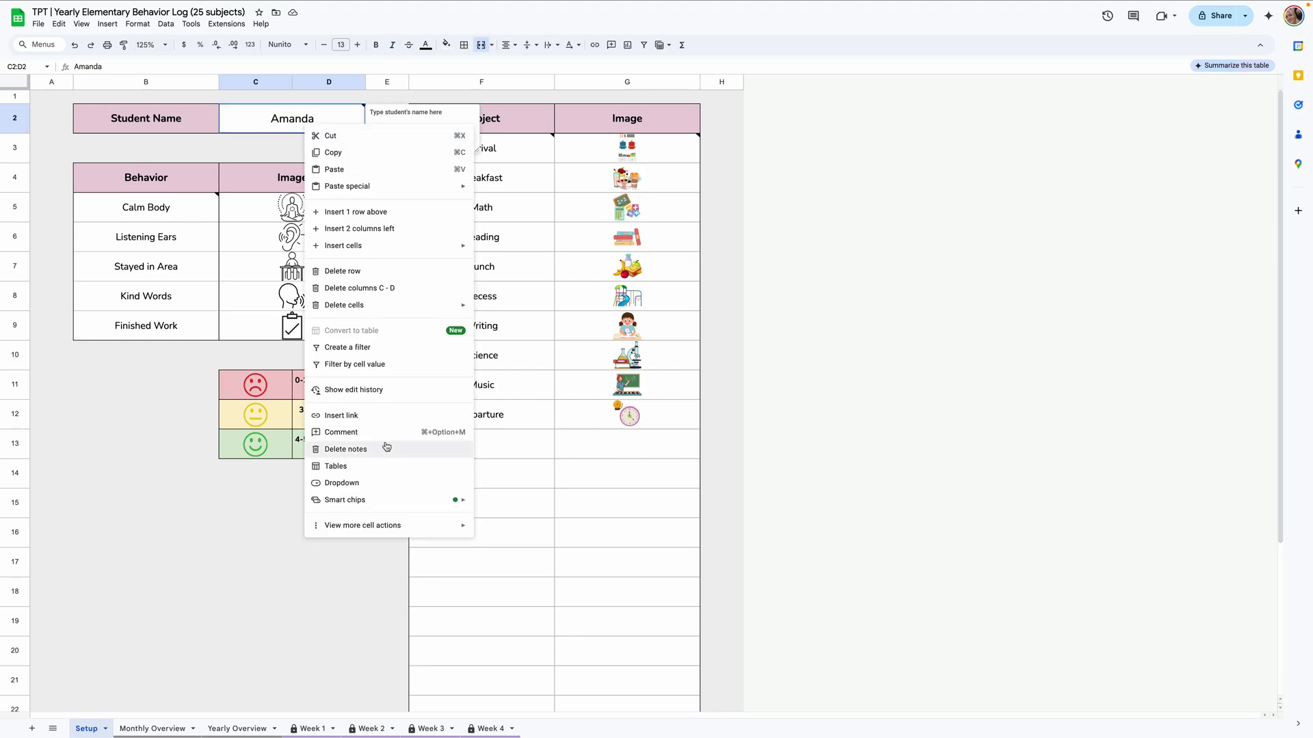
left_click(345, 449)
left_click(389, 231)
left_click(307, 118)
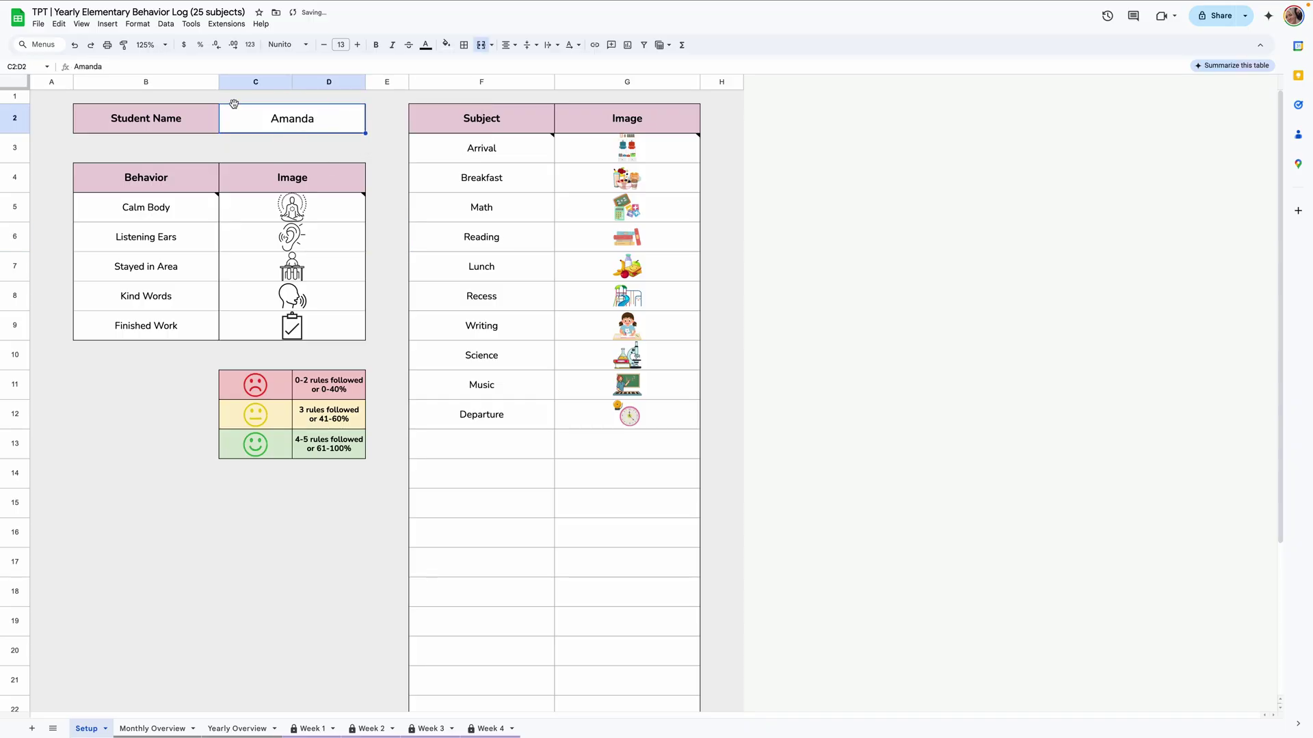
key("ctrl+z")
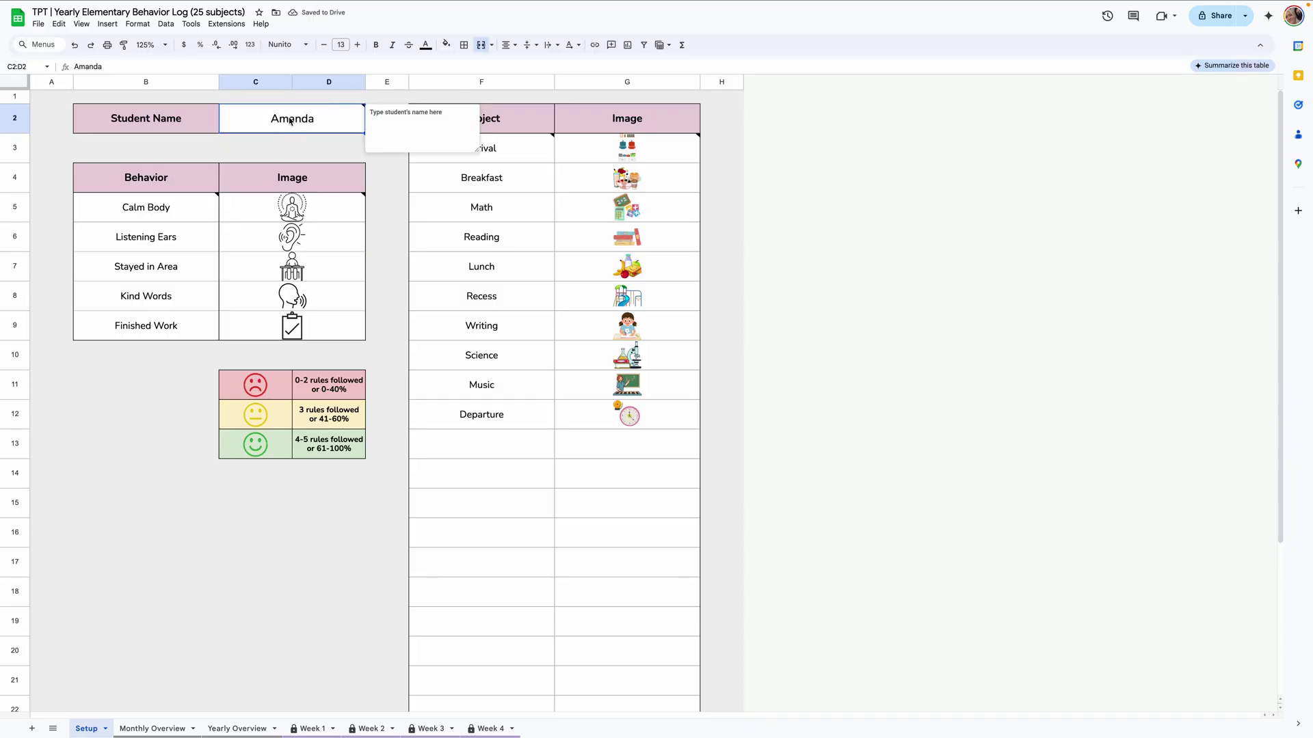
left_click_drag(172, 207, 186, 327)
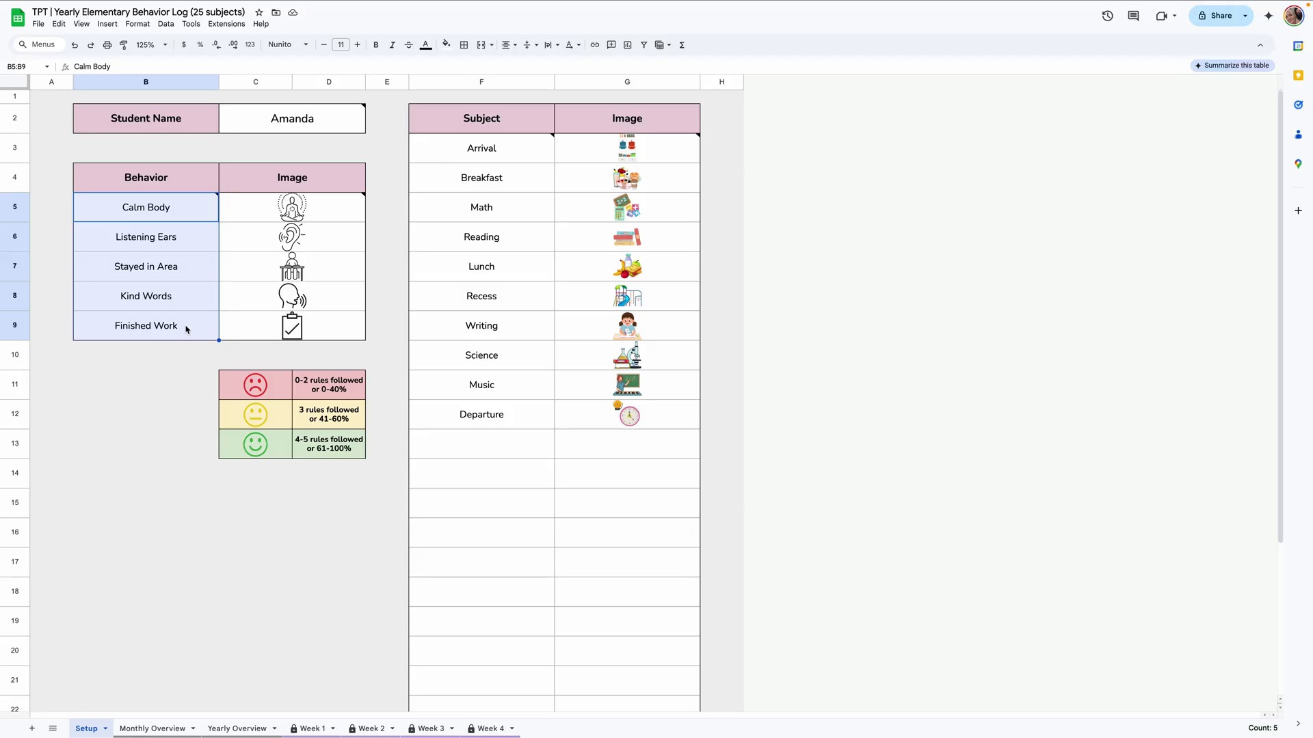
left_click(198, 322)
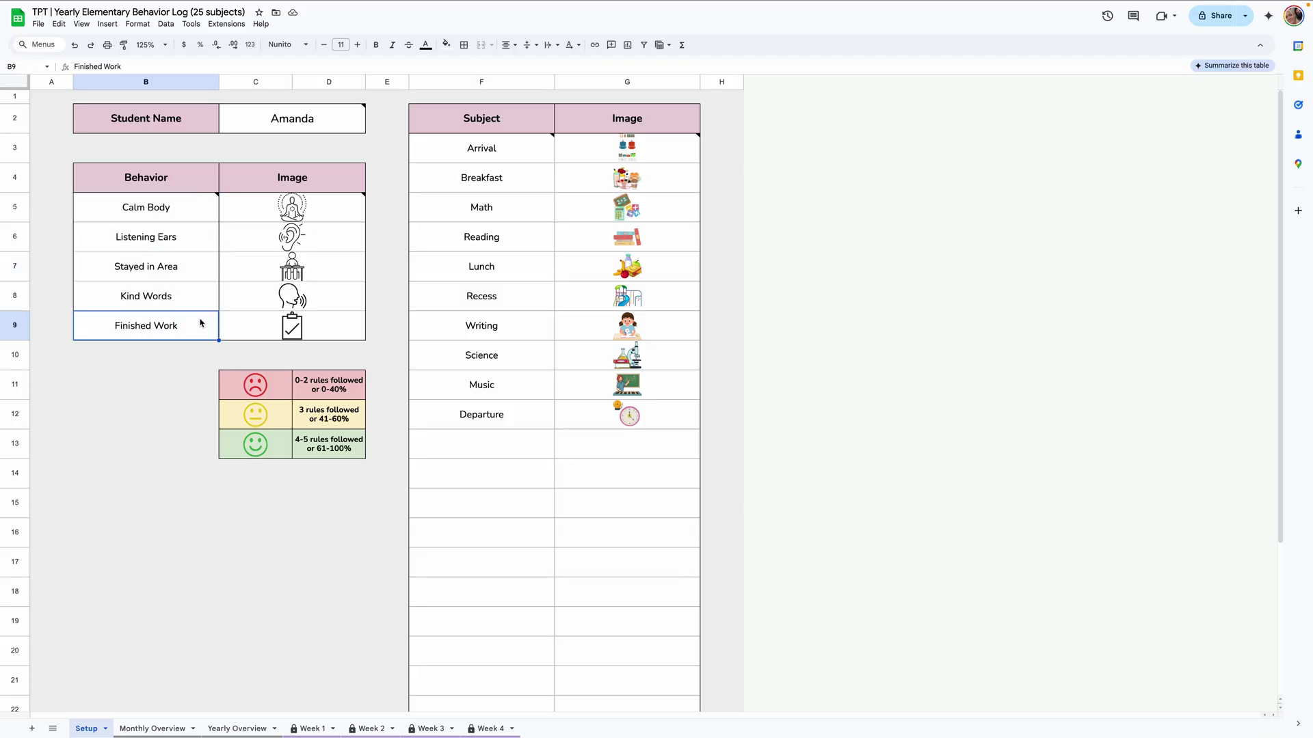
left_click(266, 387)
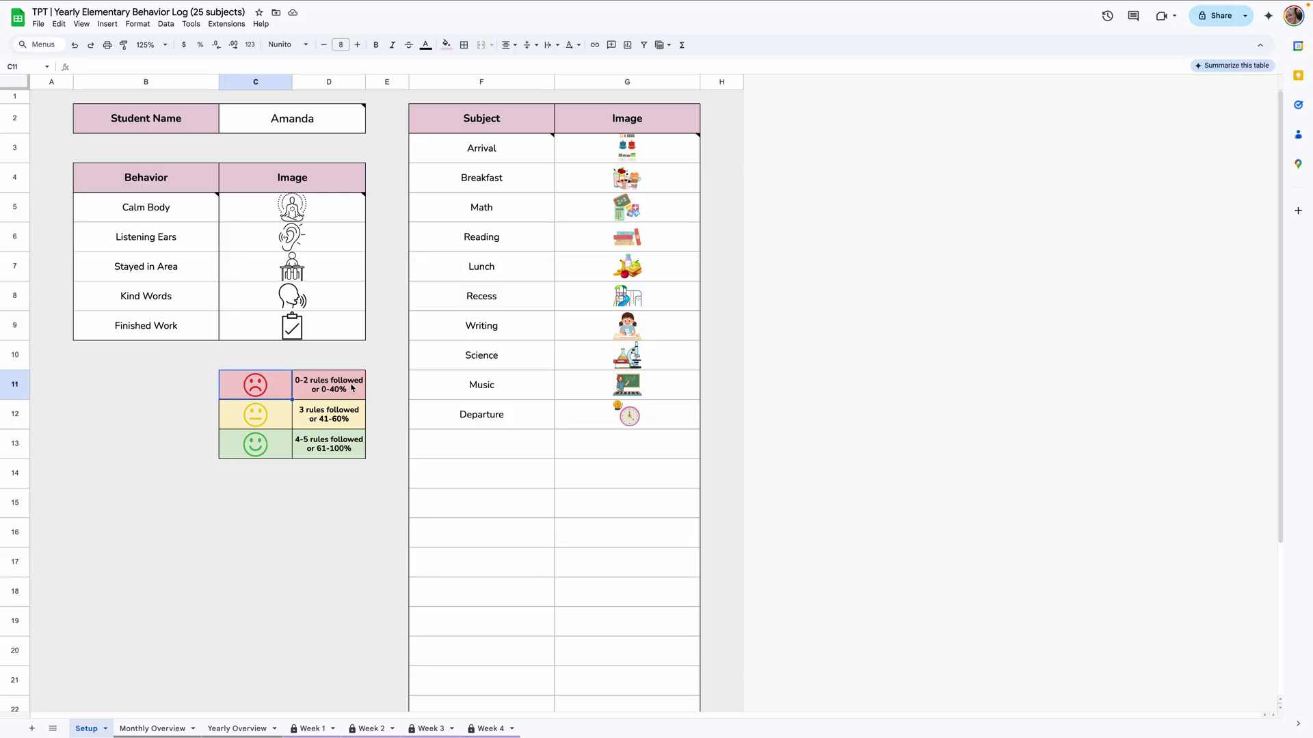
left_click(281, 418)
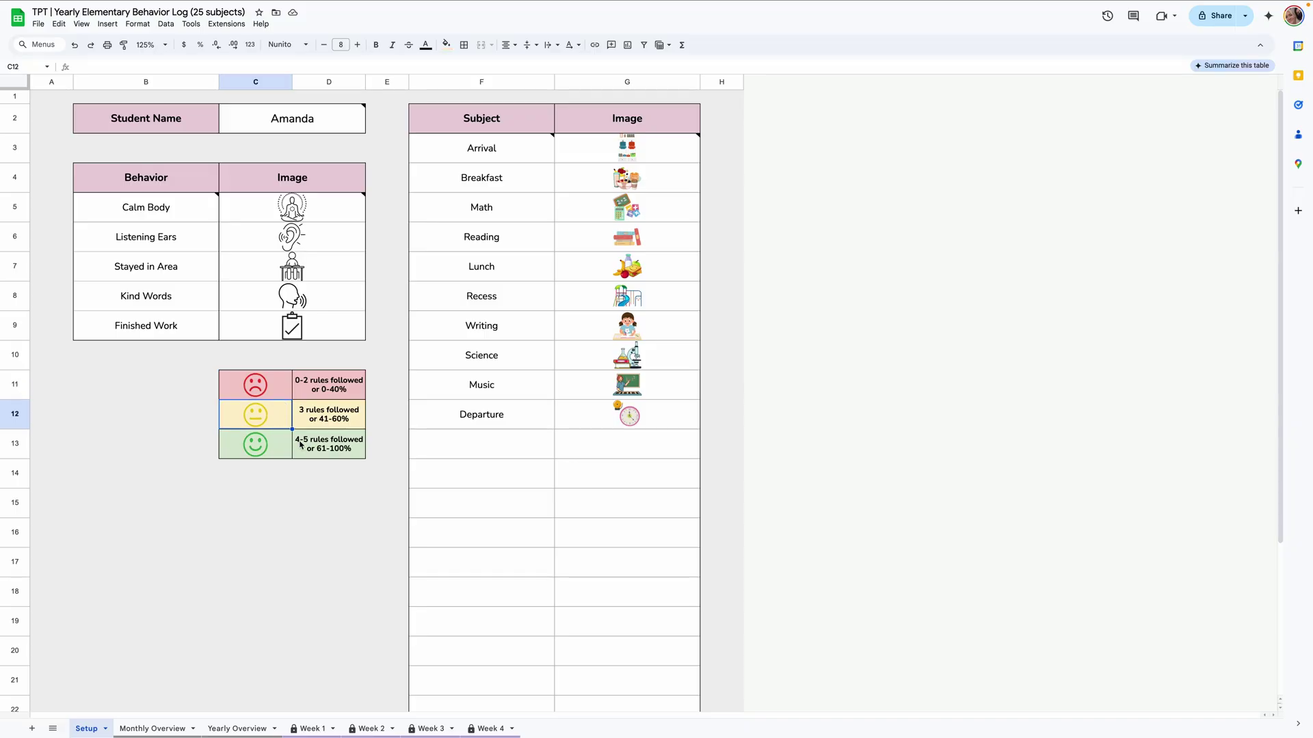
left_click(251, 454)
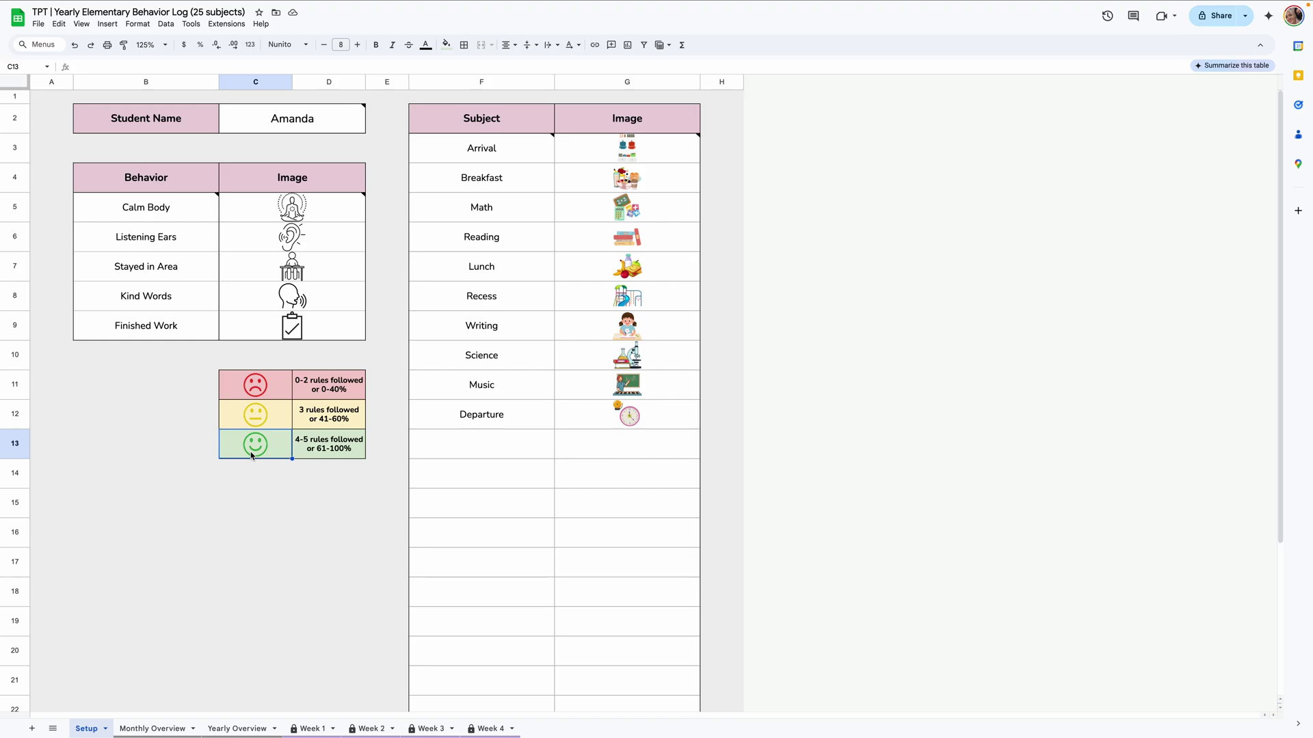
left_click(327, 395)
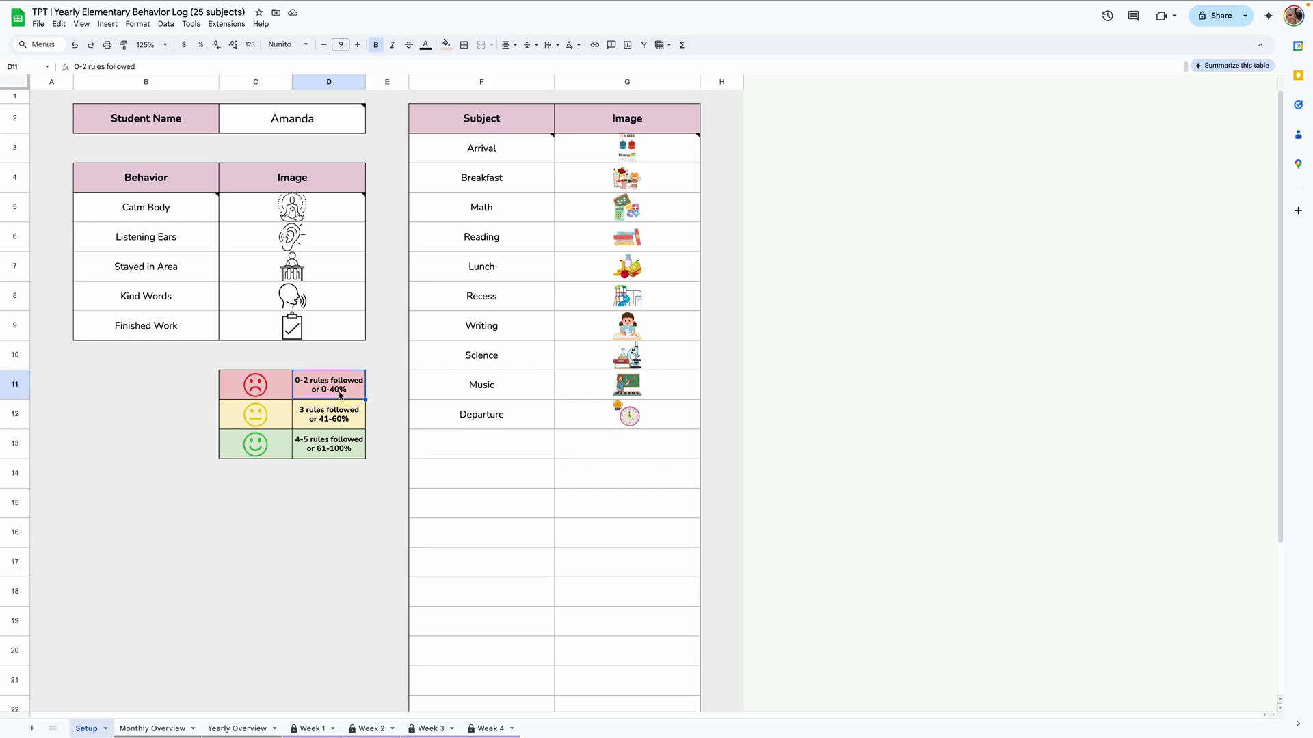
left_click(283, 393)
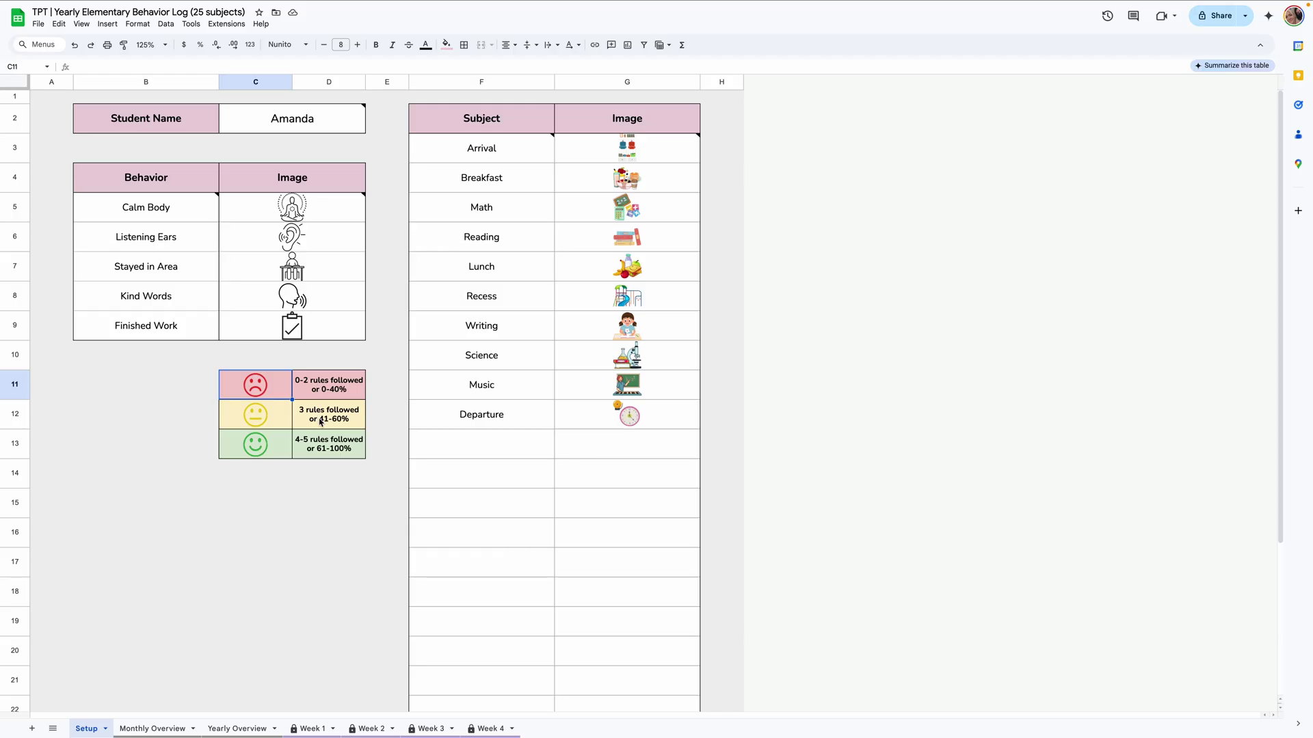
left_click(247, 423)
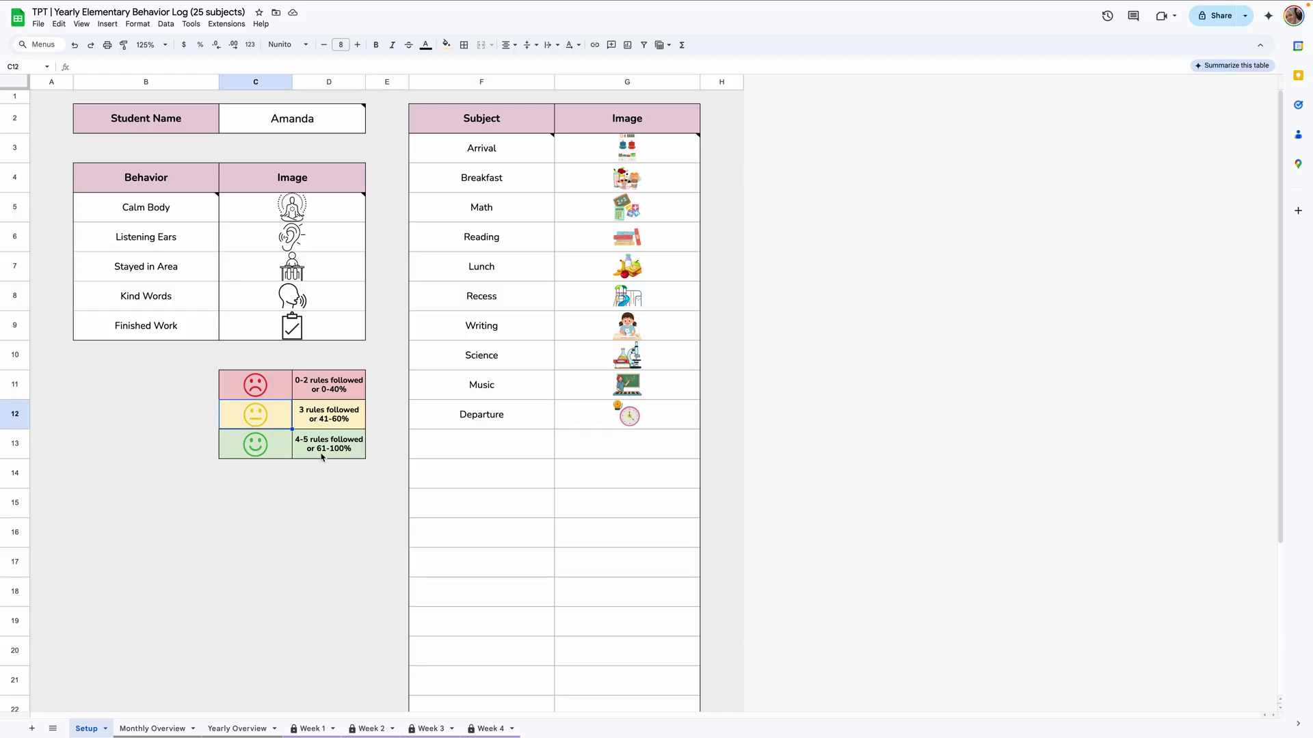
left_click(280, 459)
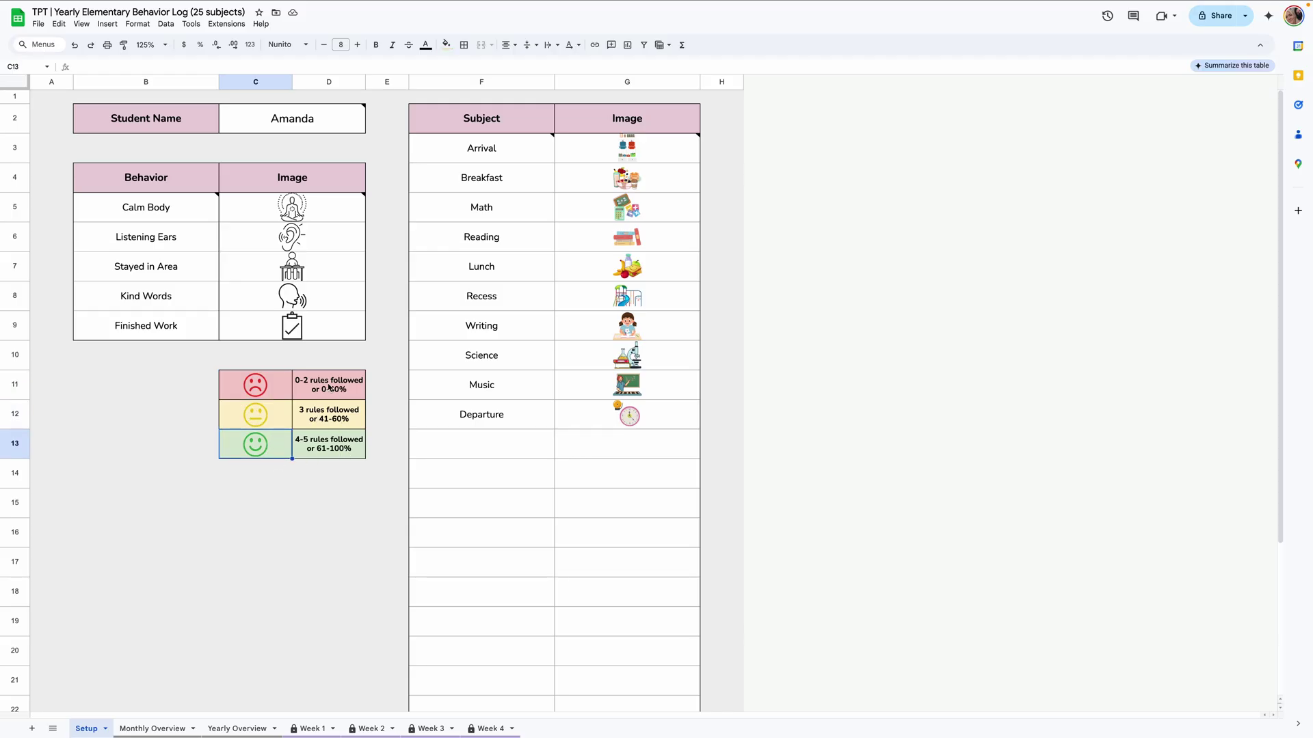
left_click(289, 213)
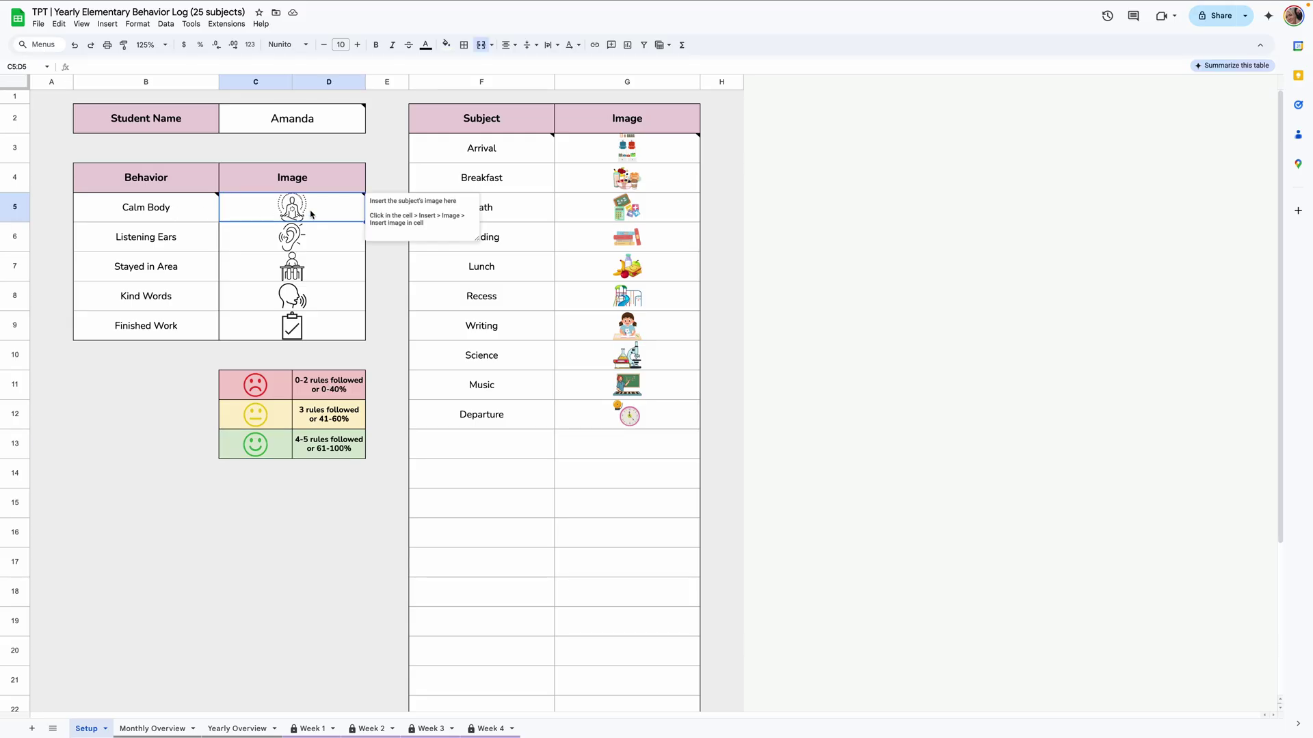
left_click(107, 24)
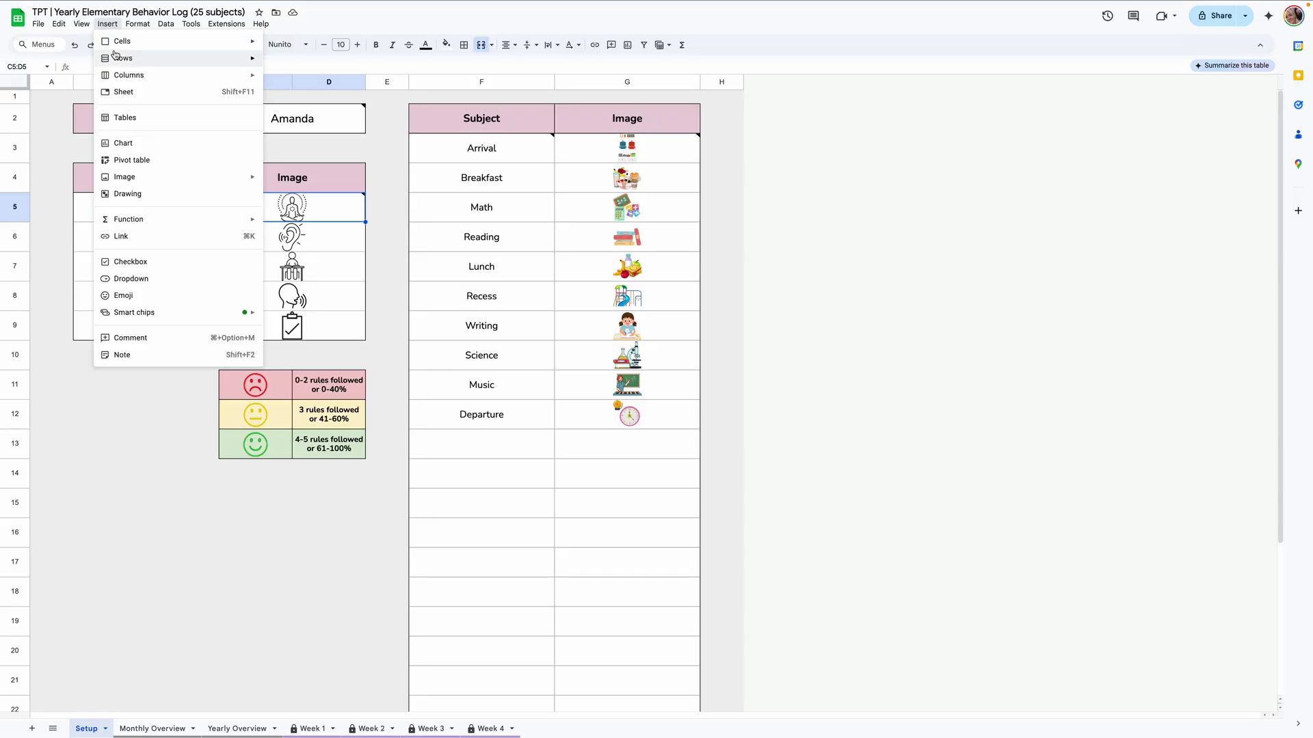
mouse_move(146, 177)
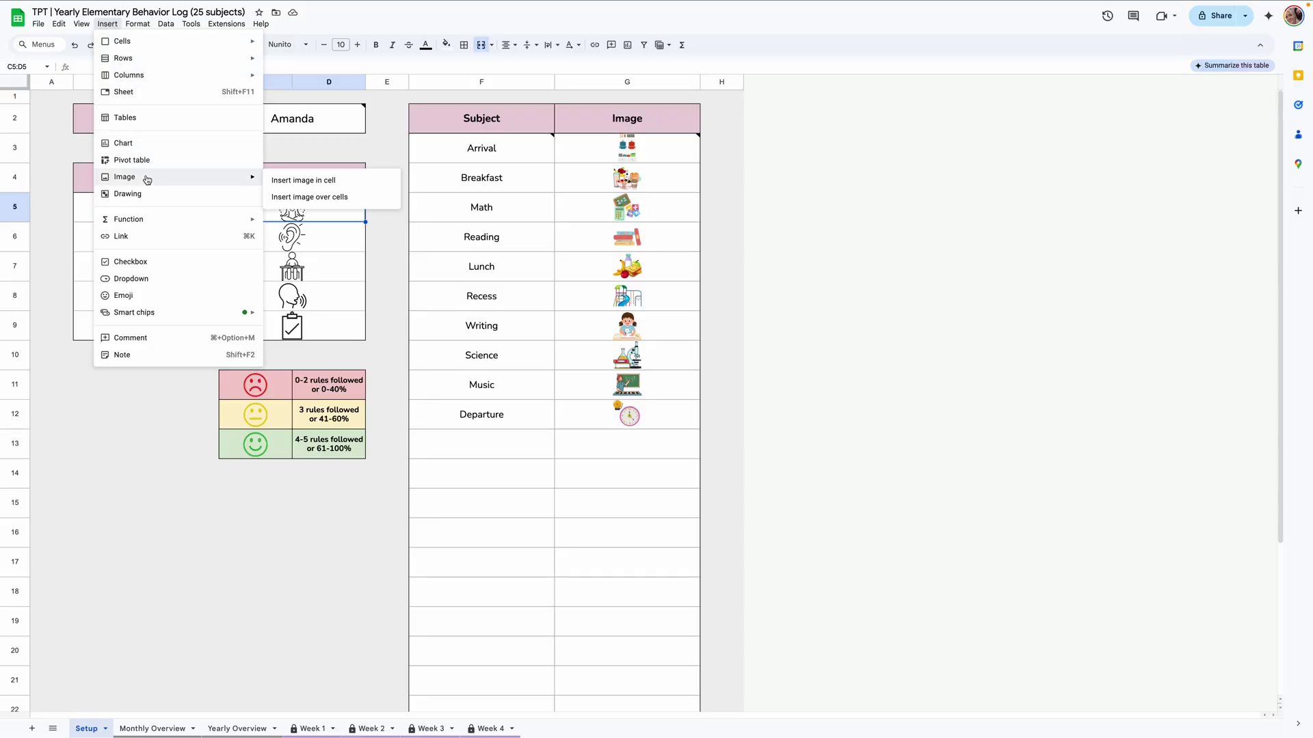
left_click(296, 181)
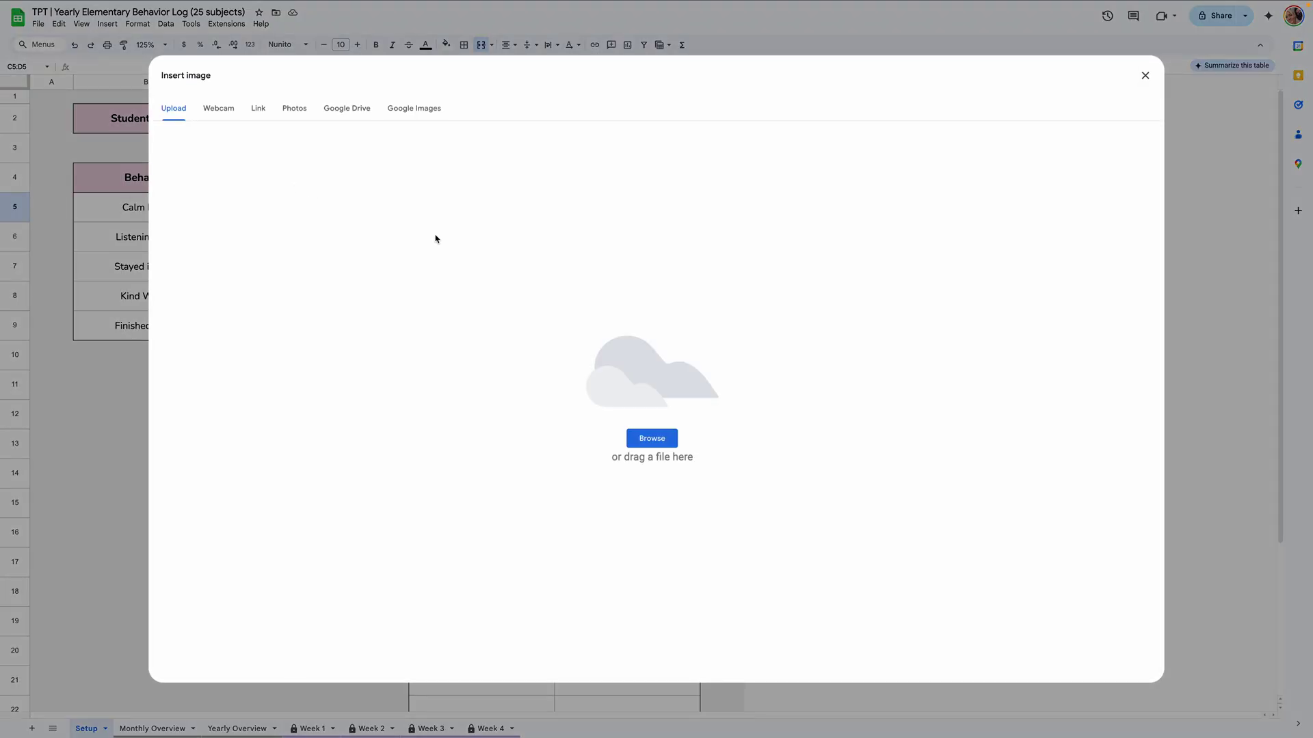
key("Escape")
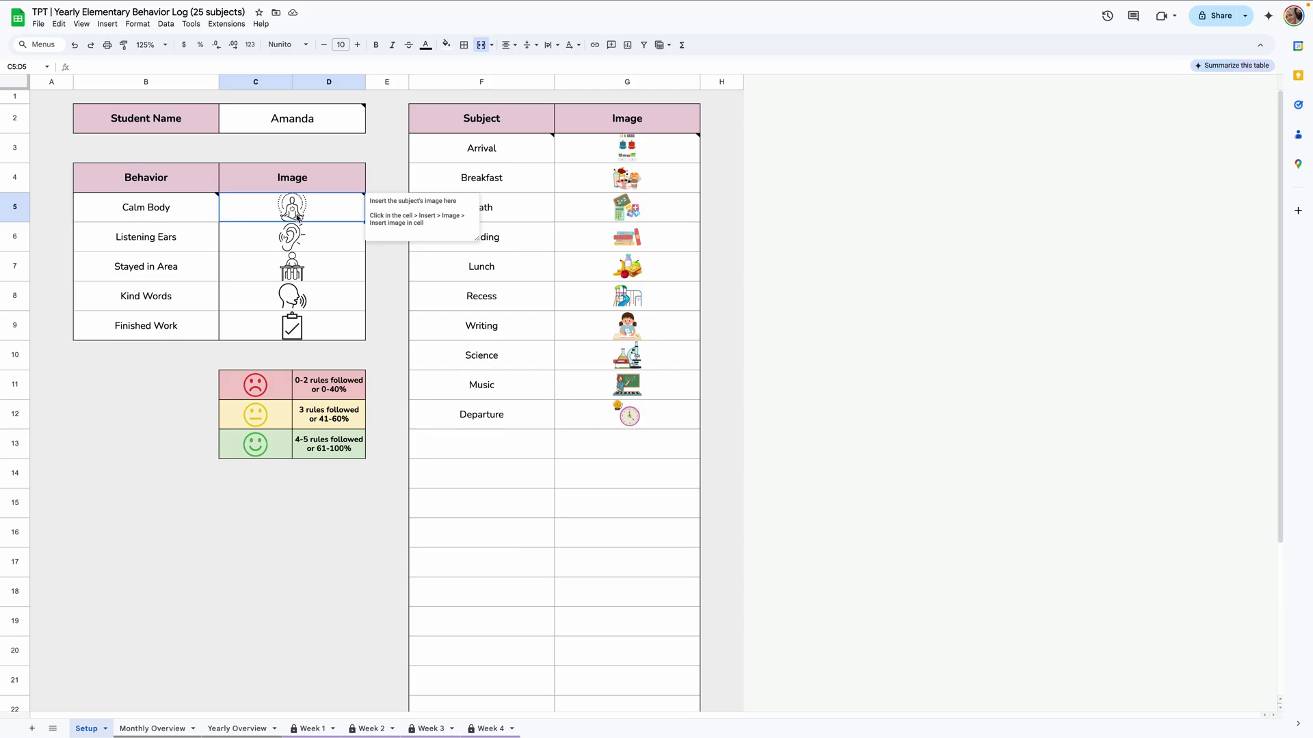
left_click_drag(492, 142, 495, 583)
Step: Review the Setup sheet's subject and image cells, such as Music and Departure, and bring up the Setup tab's options
scroll(486, 478, "up", 3)
left_click(481, 445)
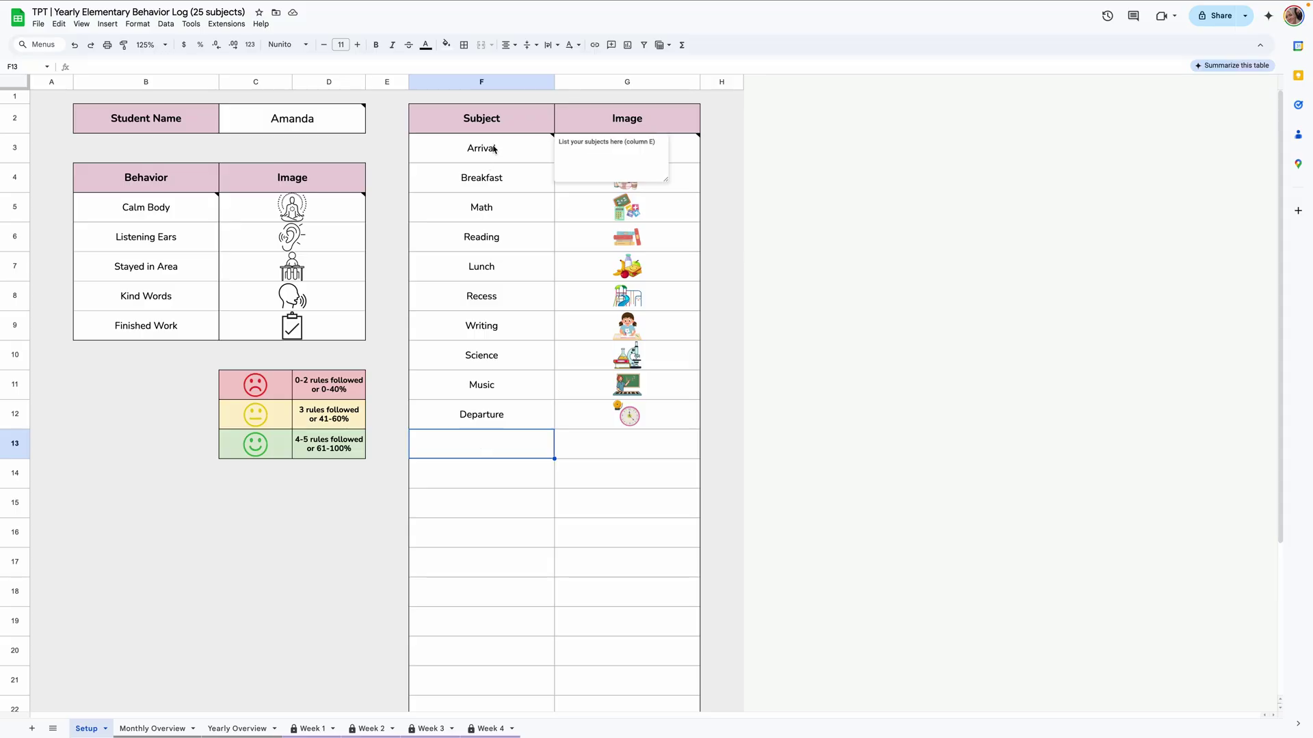
left_click_drag(614, 147, 629, 414)
left_click(580, 416)
left_click(527, 419)
left_click(629, 393)
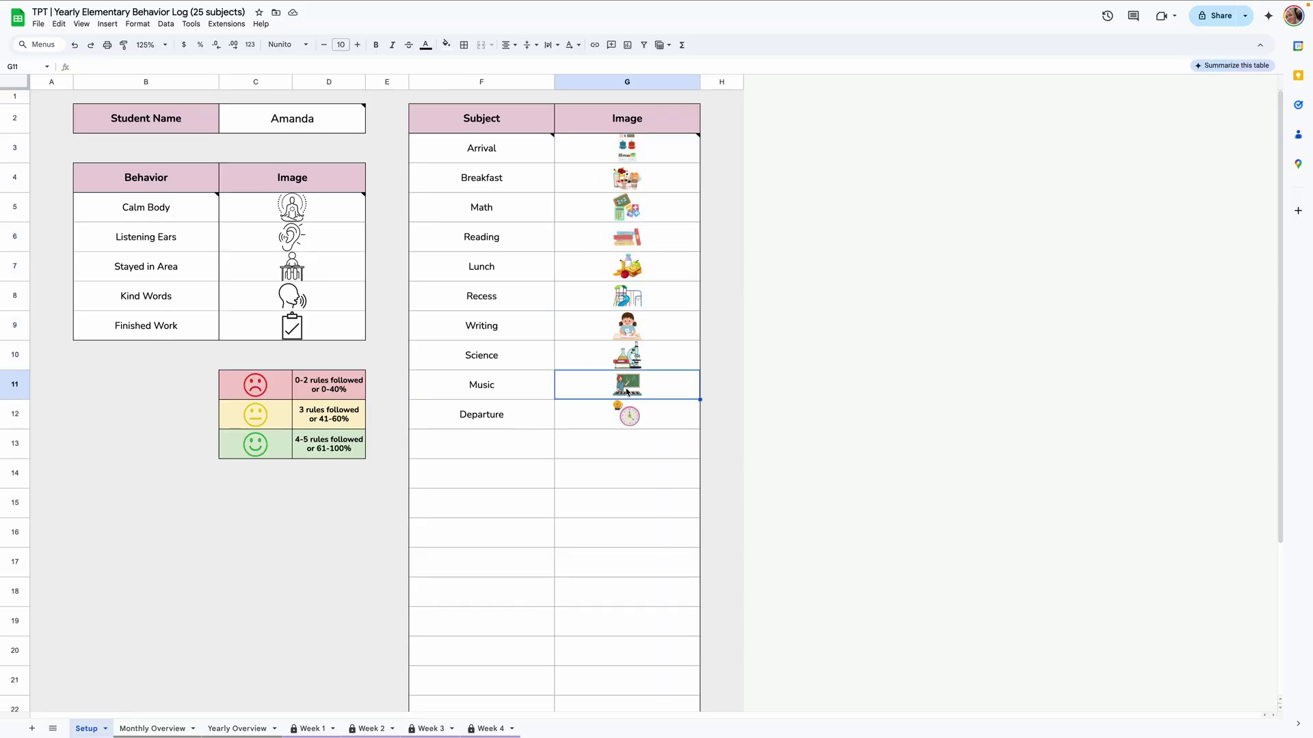
left_click(531, 394)
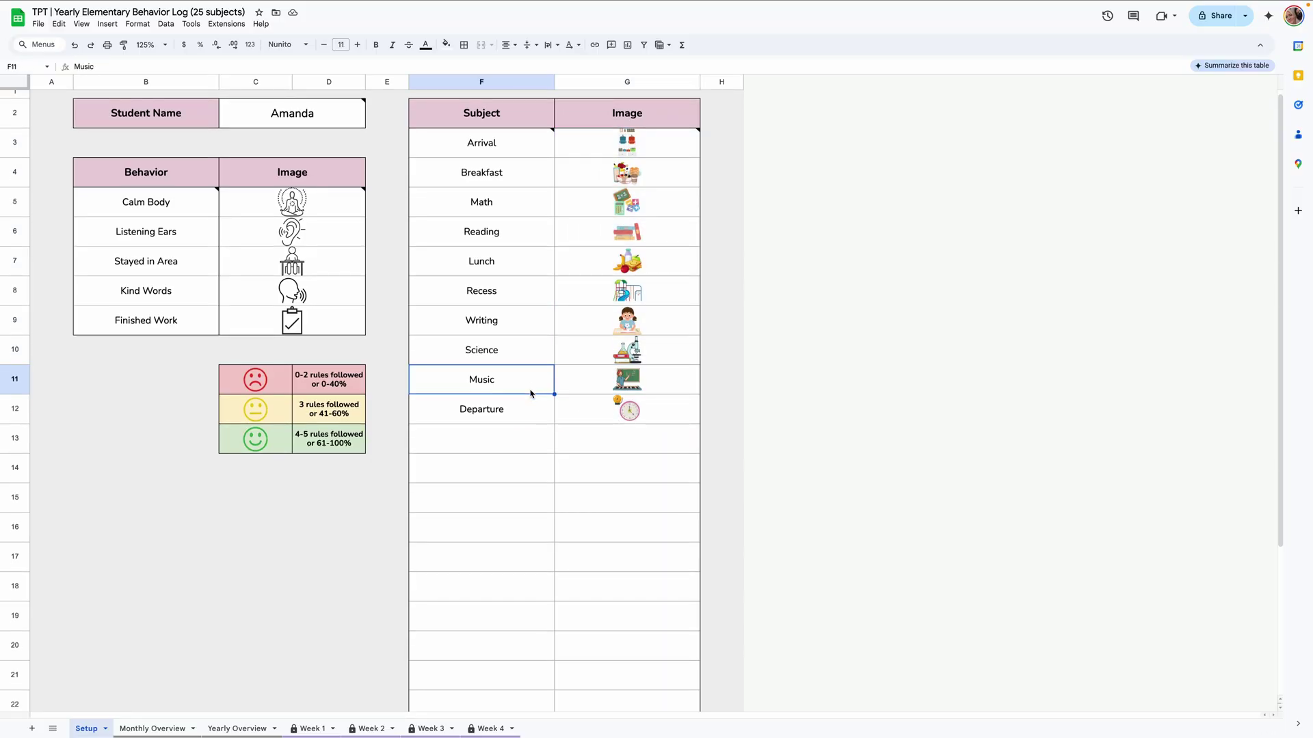
left_click(105, 728)
Step: Hide the Setup sheet, go to Week 1, and try zoom 75% and 90% before settling on 100%
left_click(112, 650)
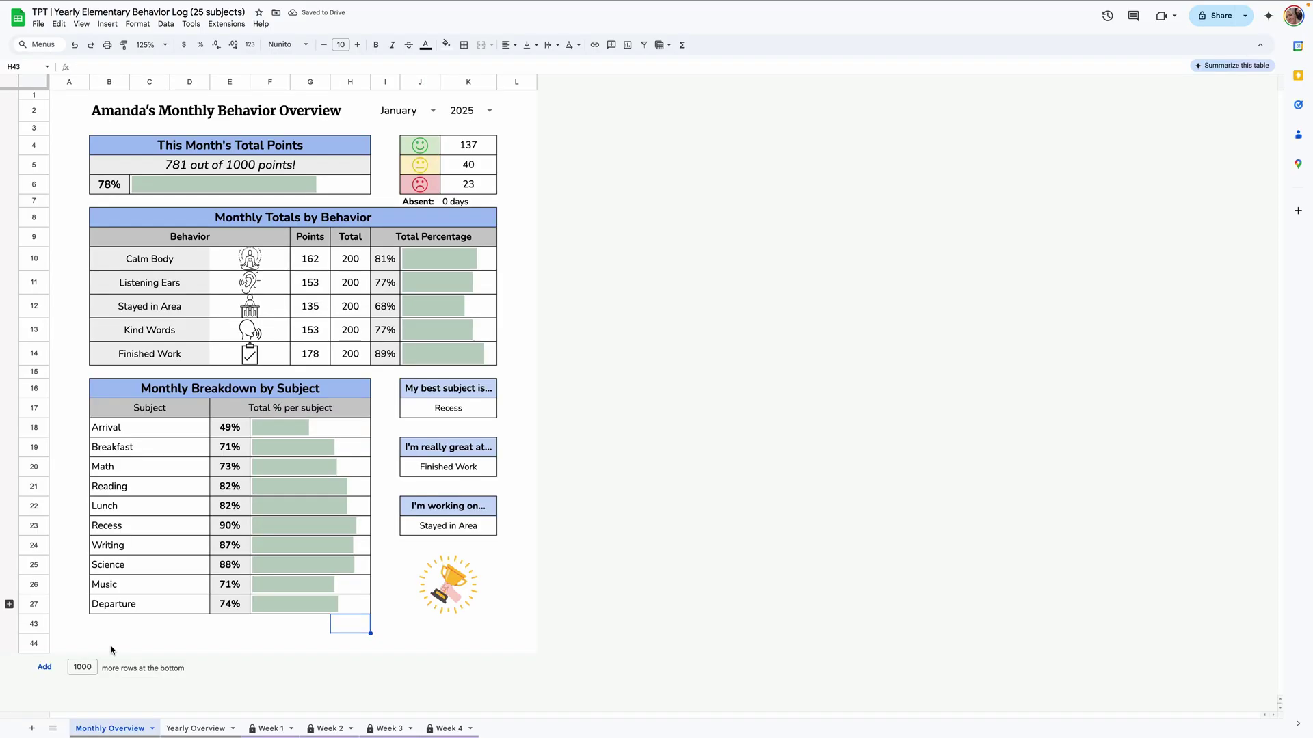
left_click(274, 731)
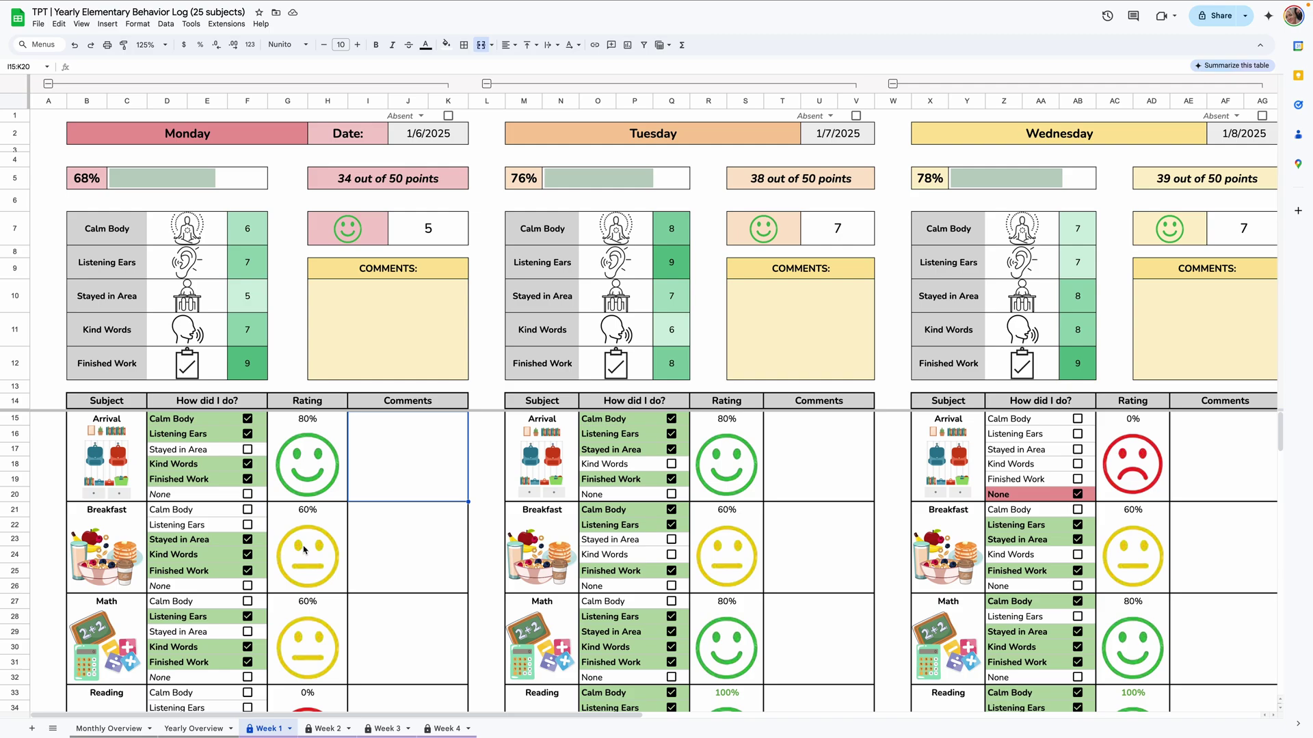
left_click(152, 44)
left_click(148, 81)
left_click(152, 44)
left_click(157, 98)
left_click(151, 44)
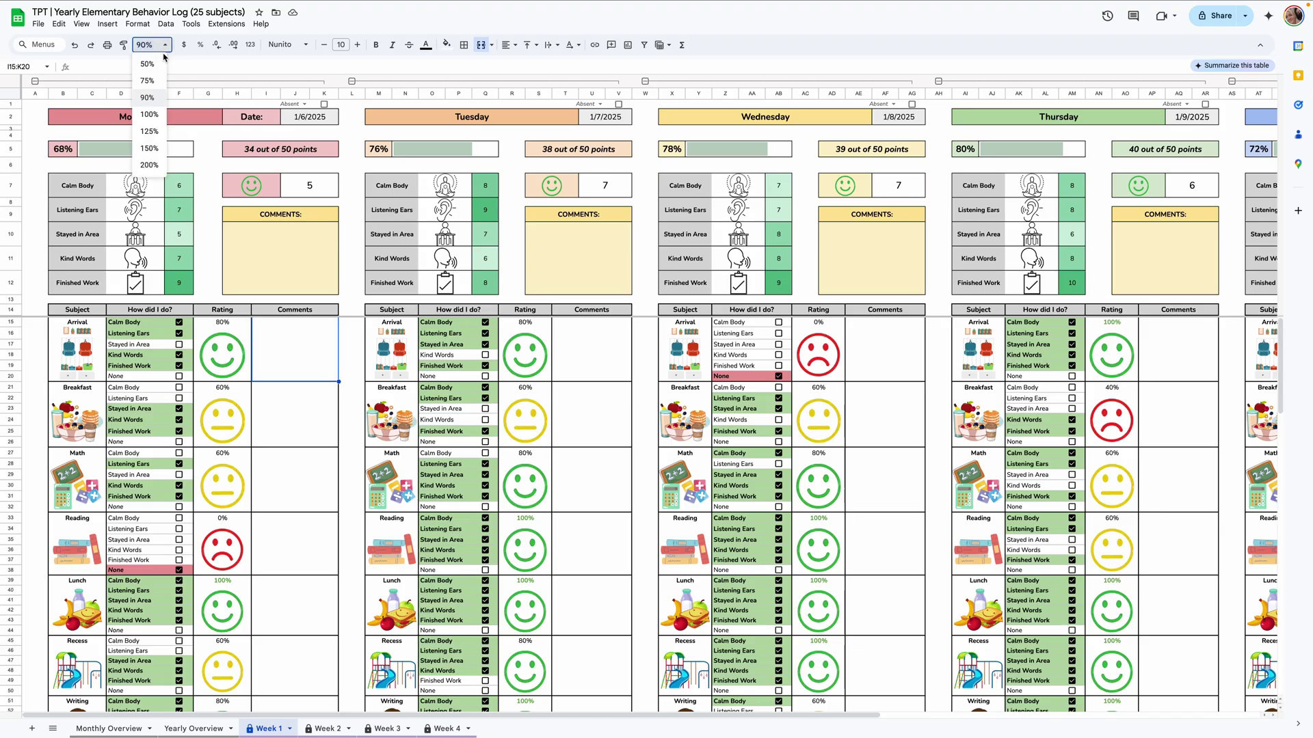
left_click(157, 116)
Step: Scroll across and down the Week 1 sheet to review it at 100%
scroll(564, 423, "right", 10)
scroll(478, 410, "left", 10)
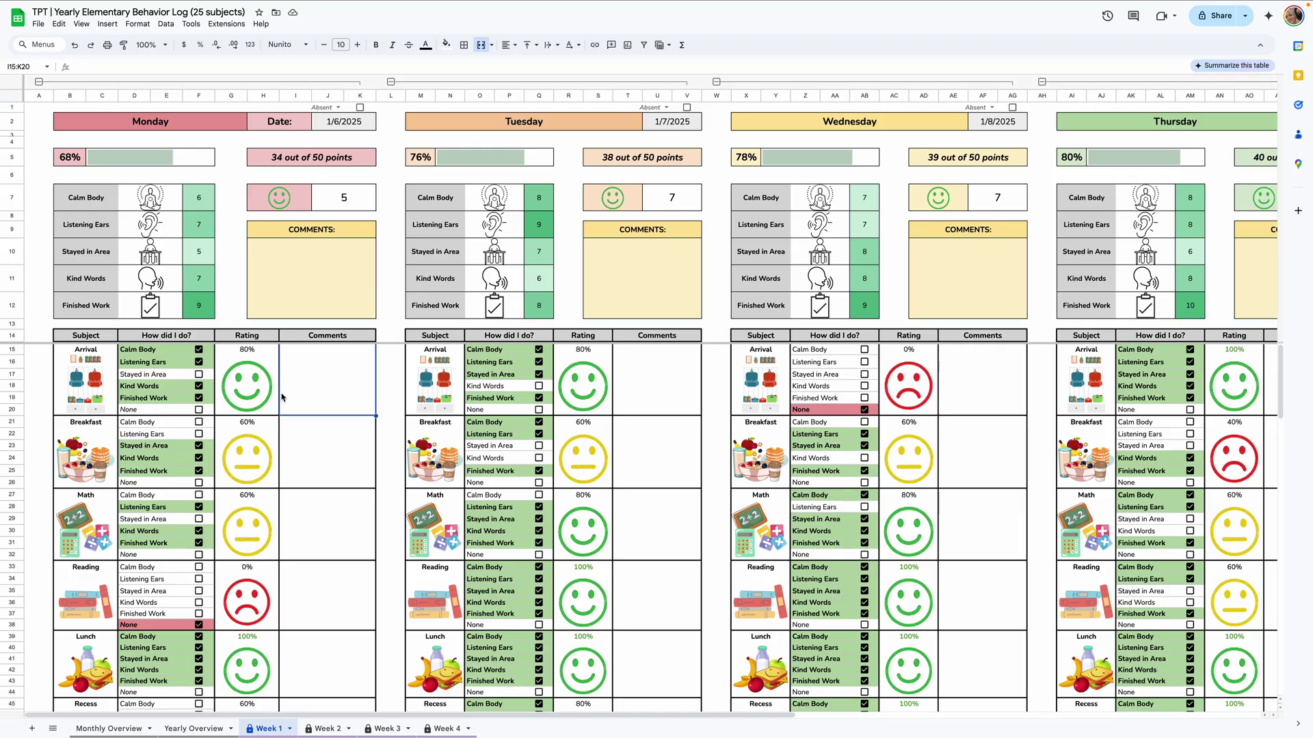
scroll(281, 396, "down", 15)
scroll(281, 396, "up", 12)
scroll(281, 396, "down", 15)
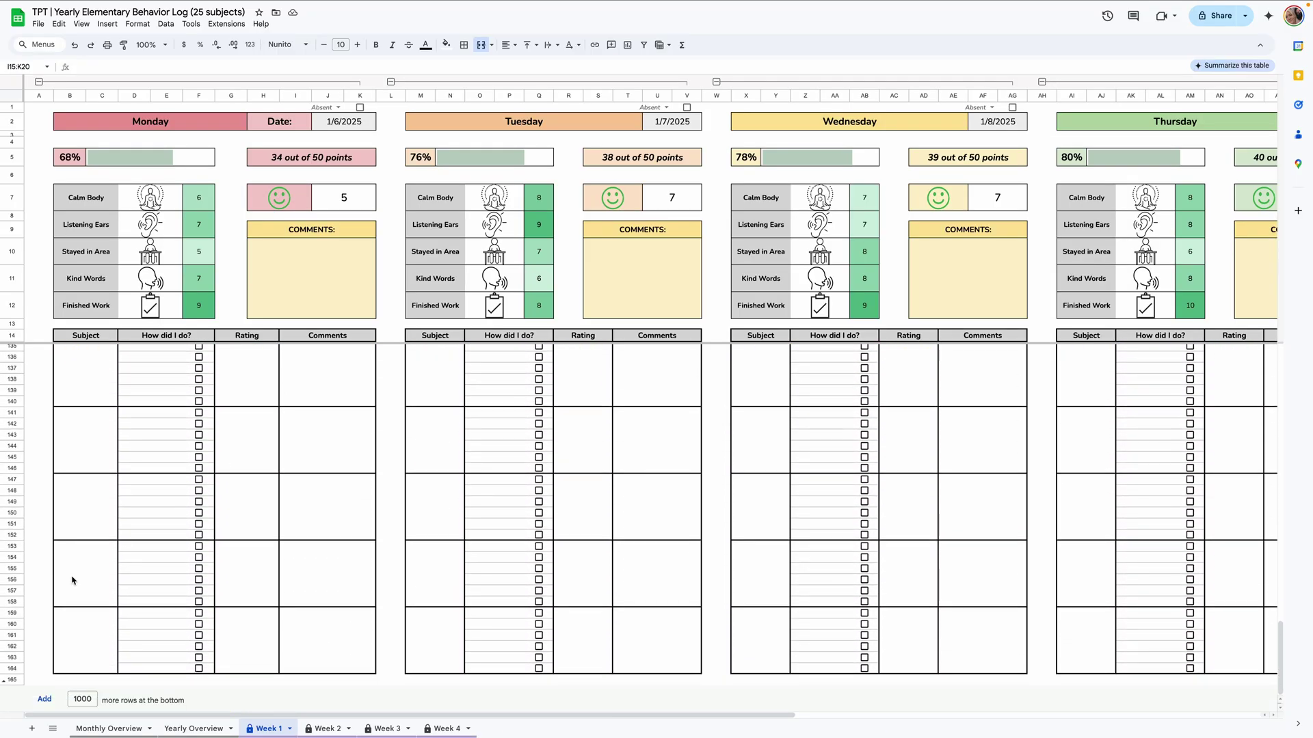
Step: Hide empty rows 75–164 on Week 1, silencing the protected-range warning for 5 minutes
left_click_drag(17, 669, 12, 621)
scroll(12, 621, "down", 5)
right_click(12, 489)
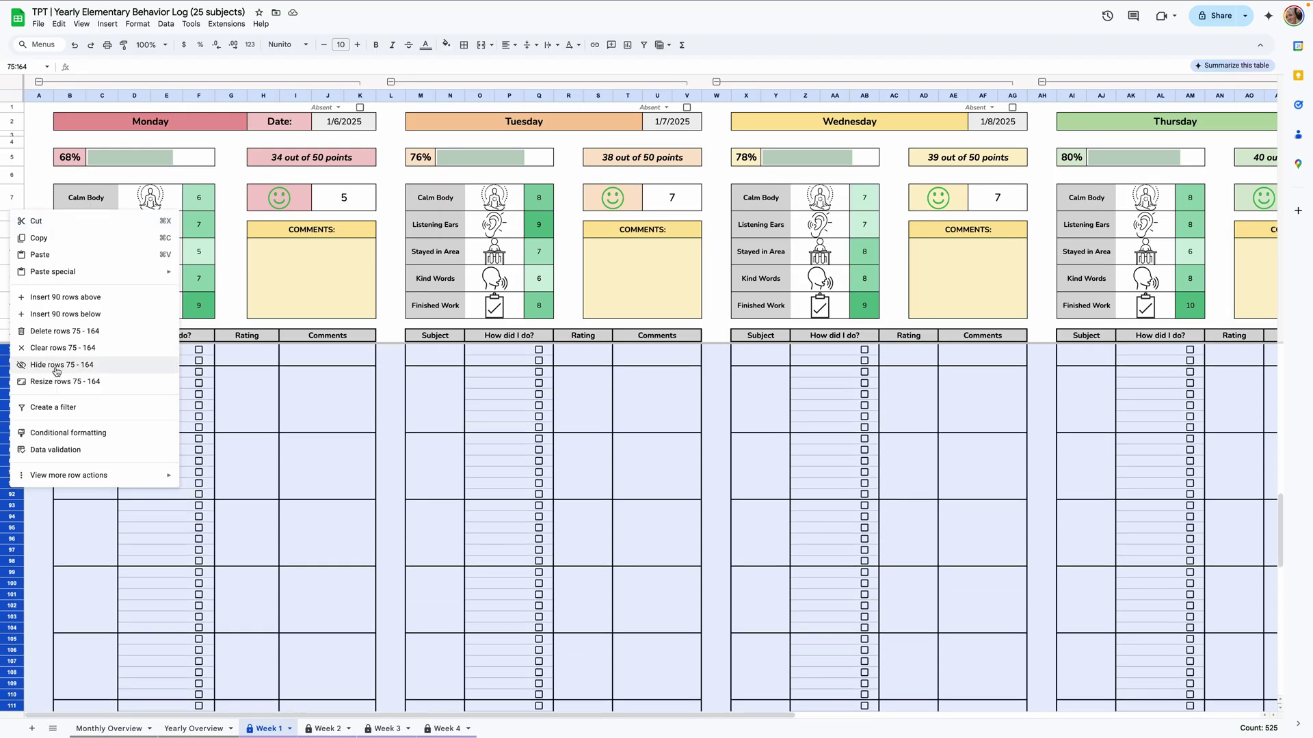
left_click(65, 331)
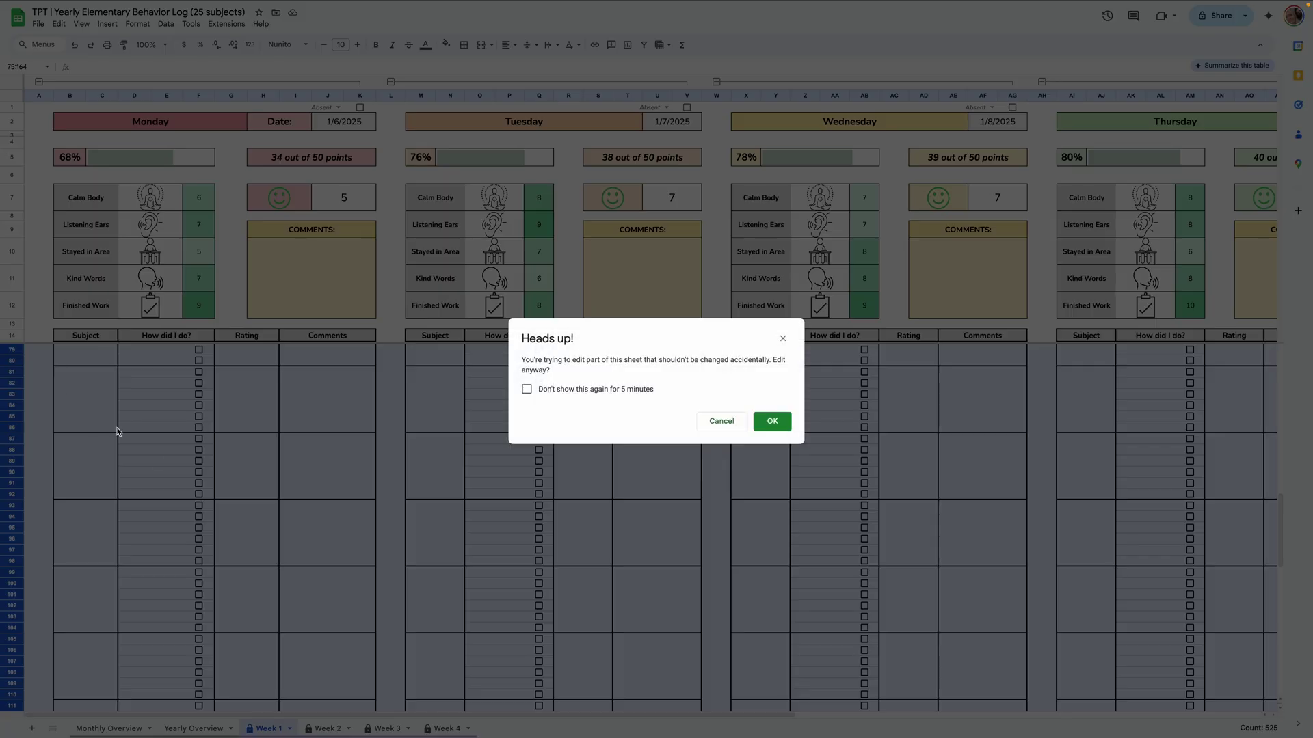
left_click(527, 389)
left_click(772, 424)
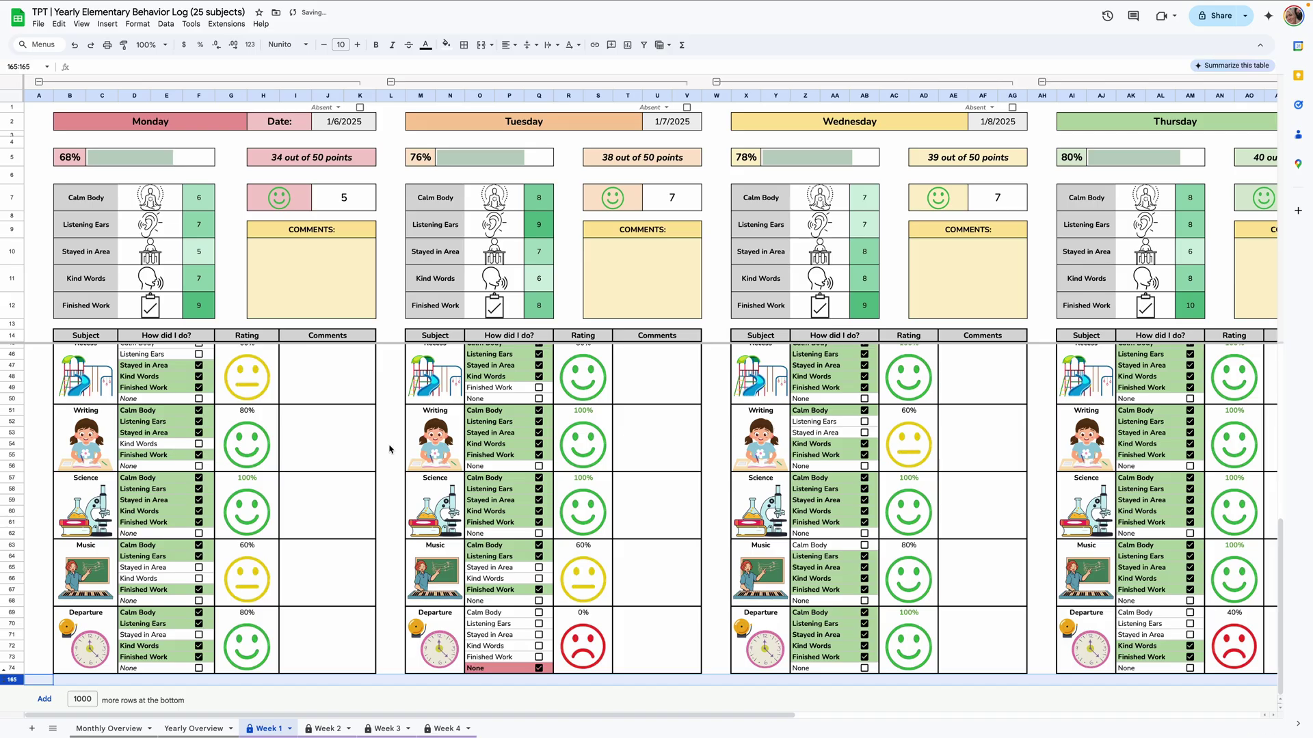
left_click(389, 446)
scroll(389, 447, "up", 5)
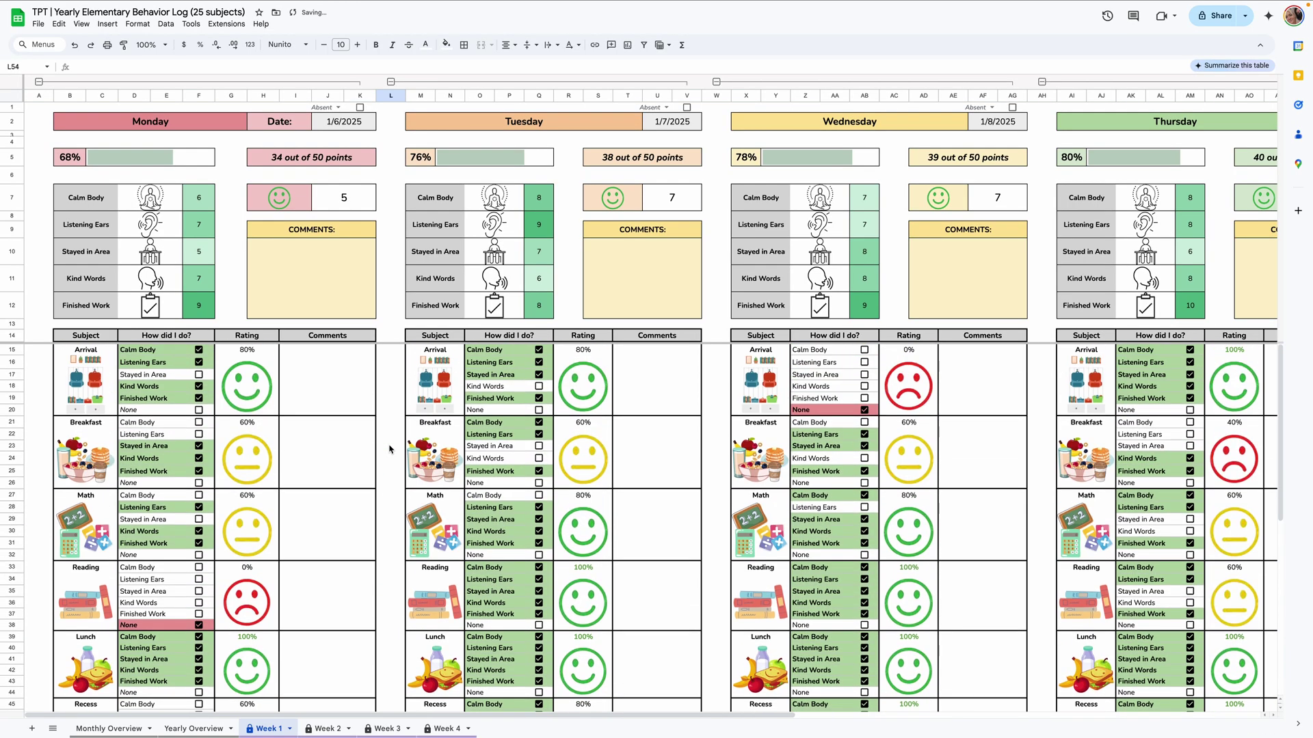
scroll(389, 448, "down", 5)
key("Page_Up")
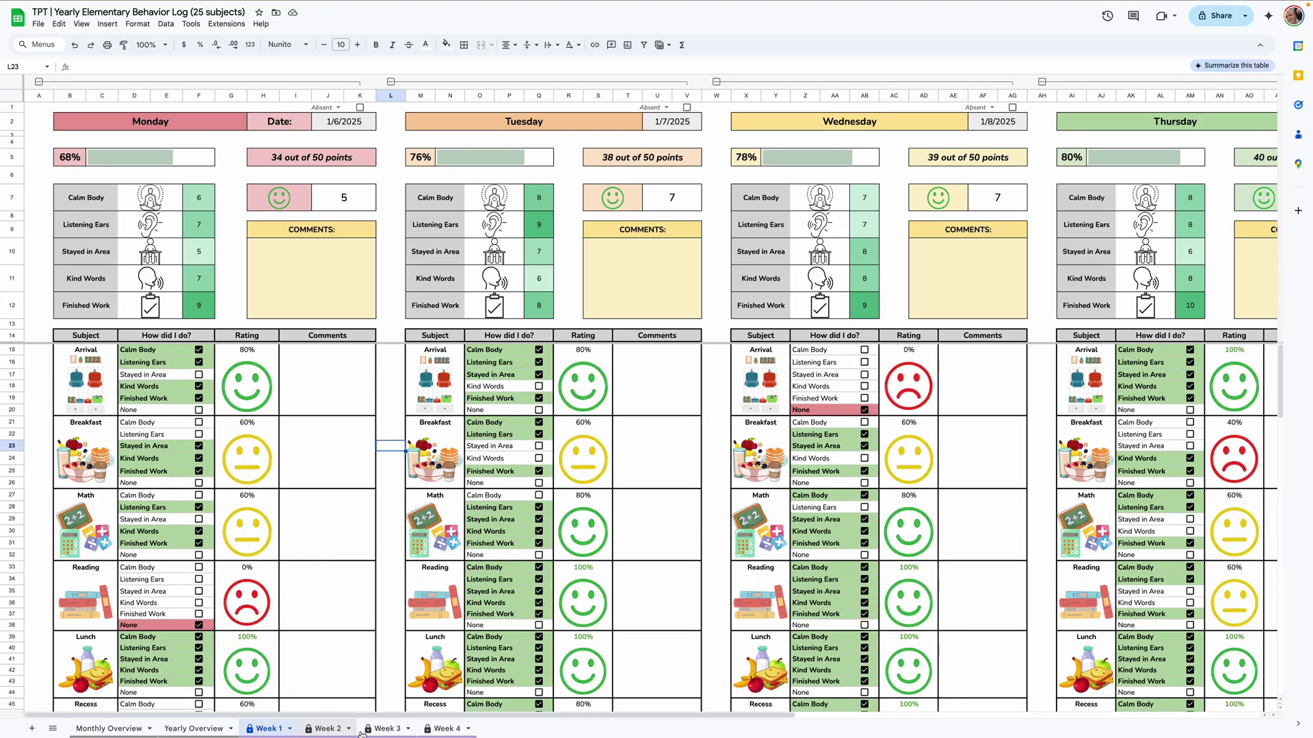
Step: Open Week 25 from the All Sheets list, then hide it again
left_click(52, 728)
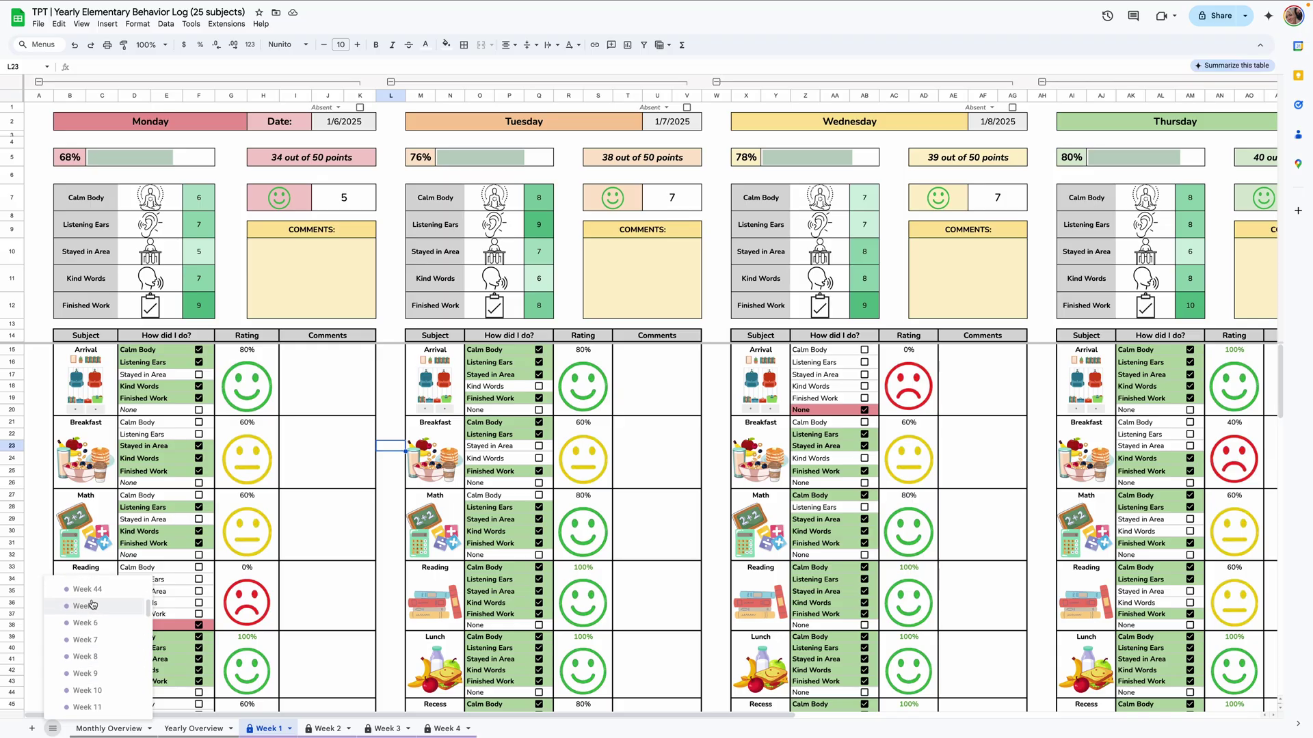
scroll(109, 596, "down", 1)
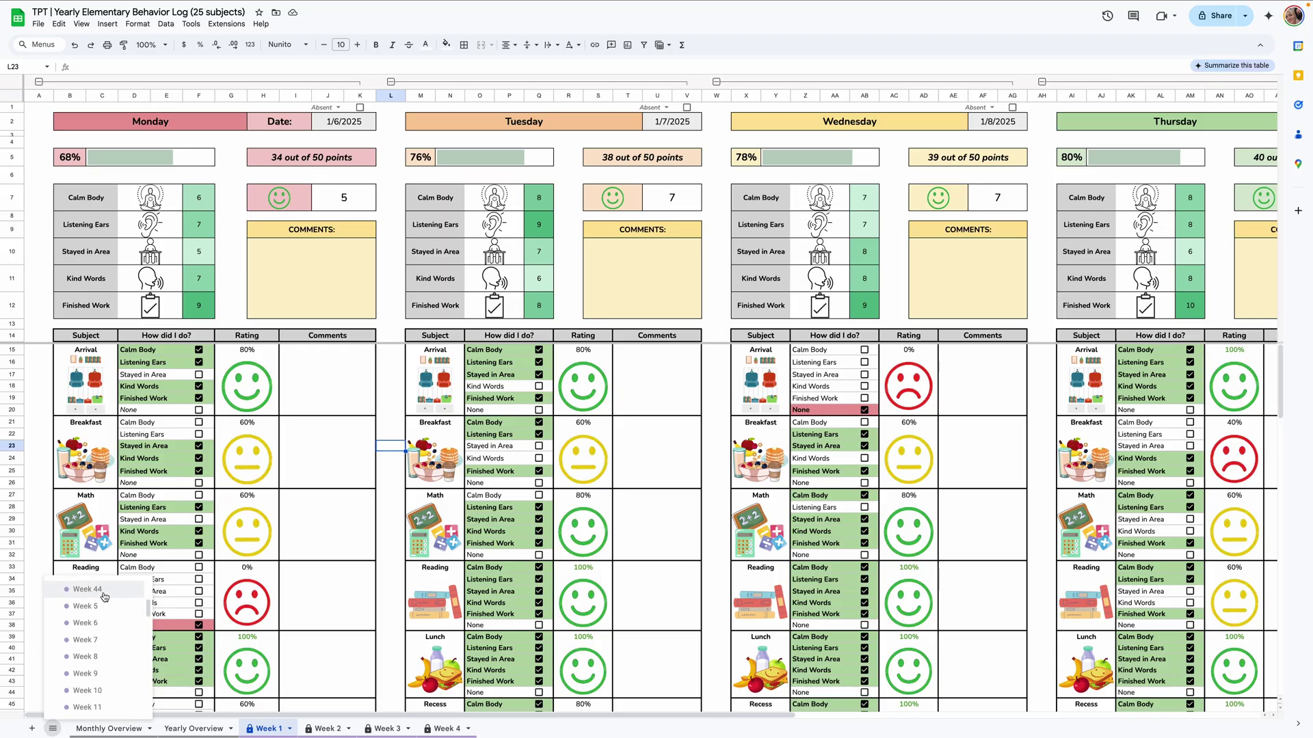
scroll(103, 626, "down", 5)
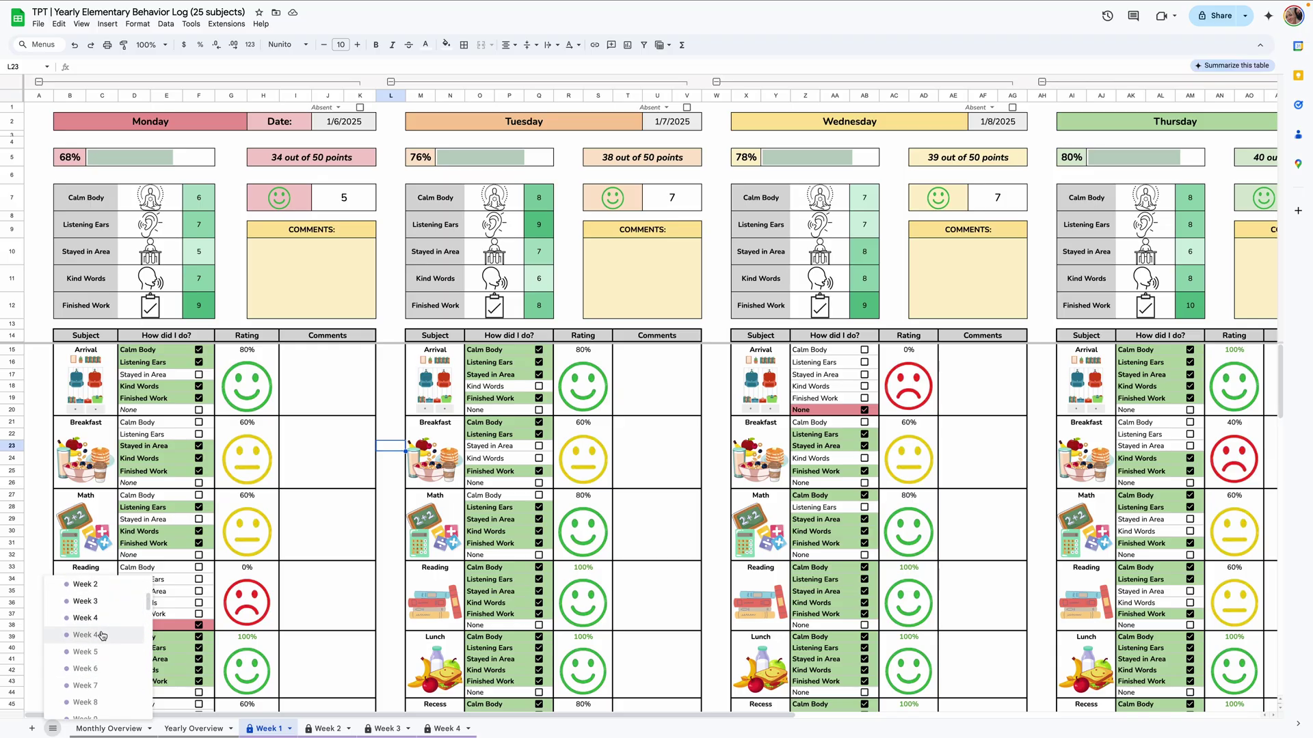
scroll(103, 636, "down", 3)
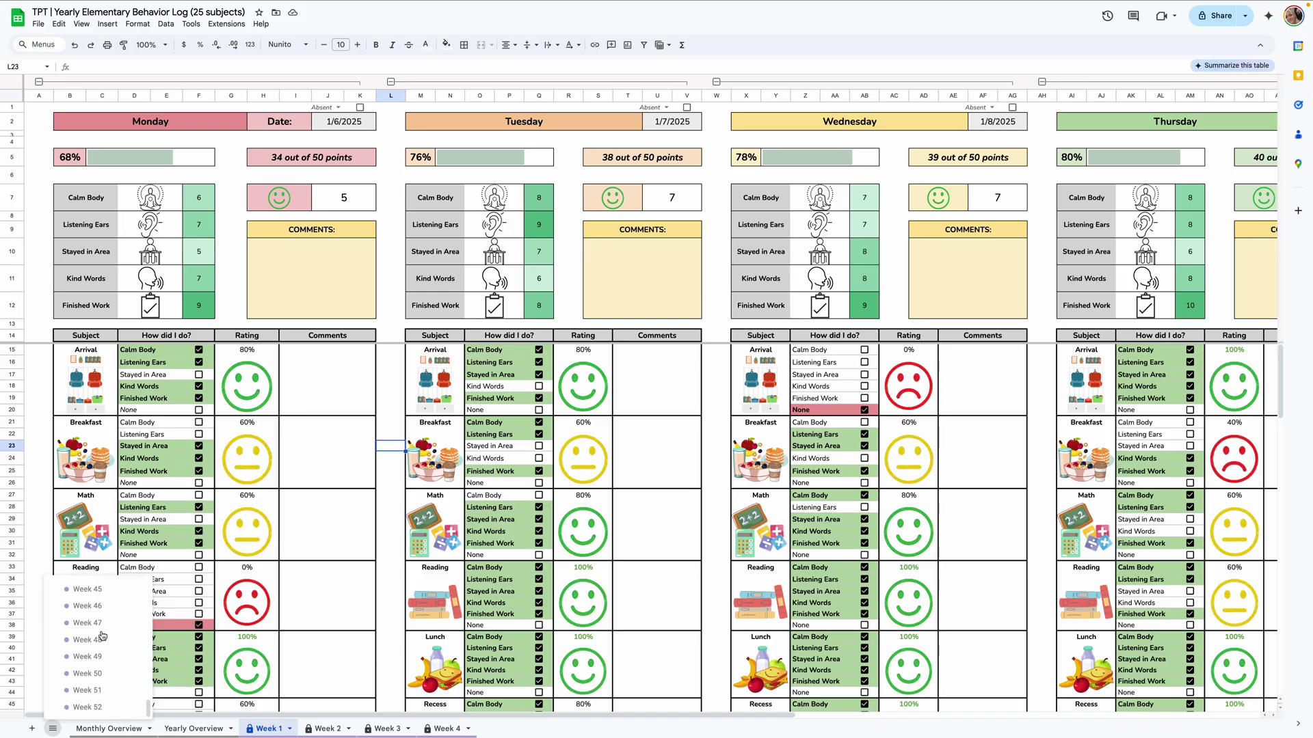
scroll(103, 636, "up", 4)
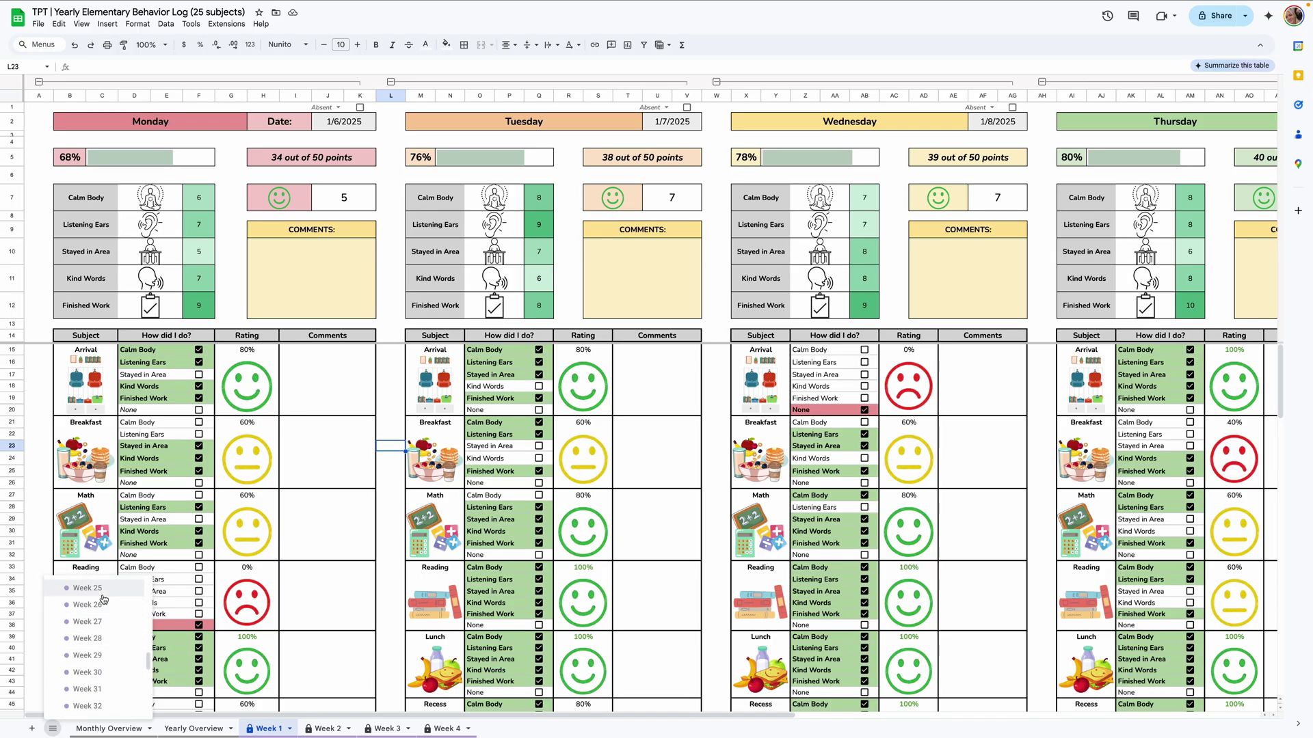
left_click(99, 589)
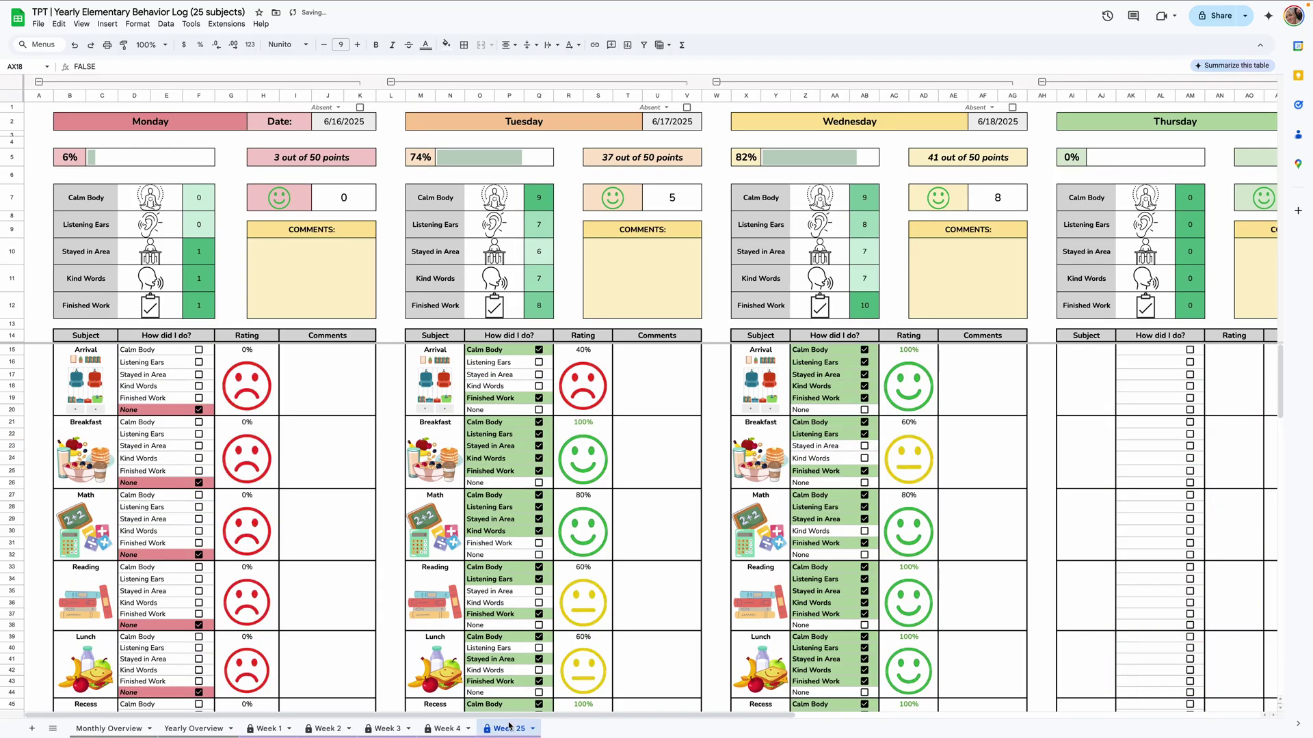
left_click(536, 732)
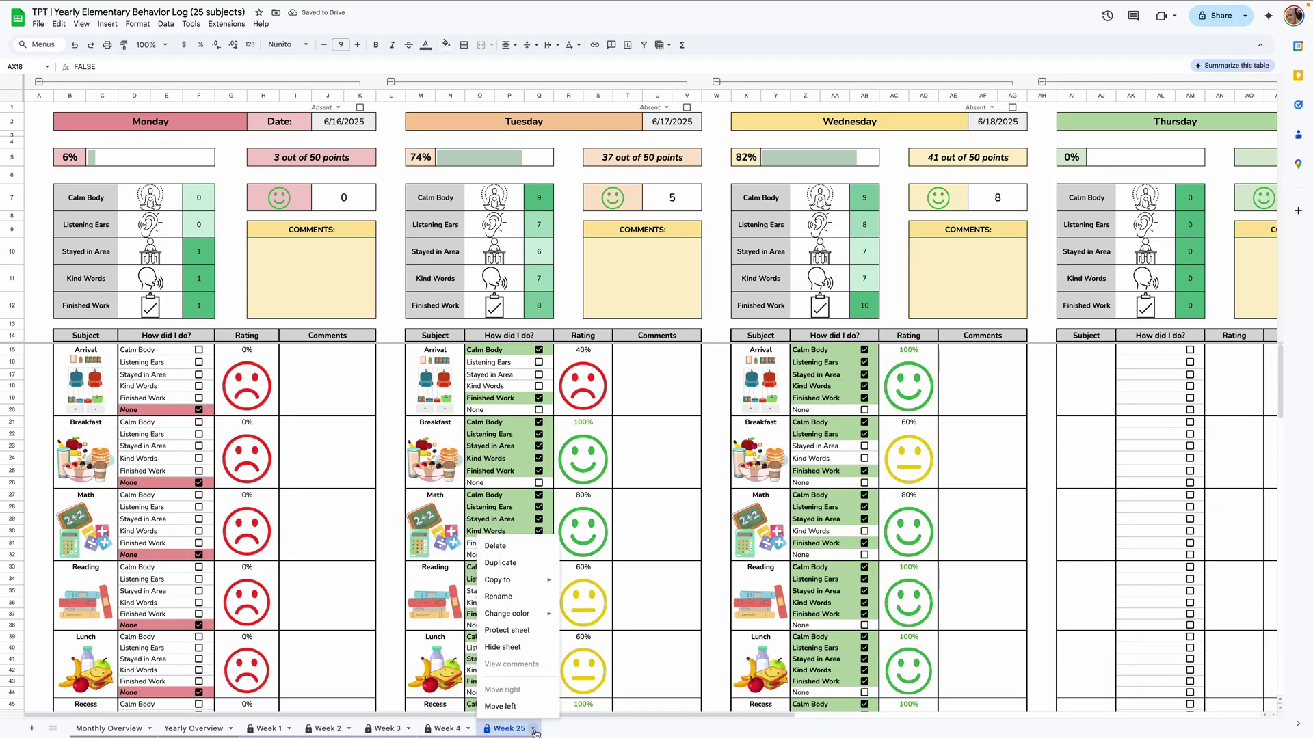
left_click(534, 655)
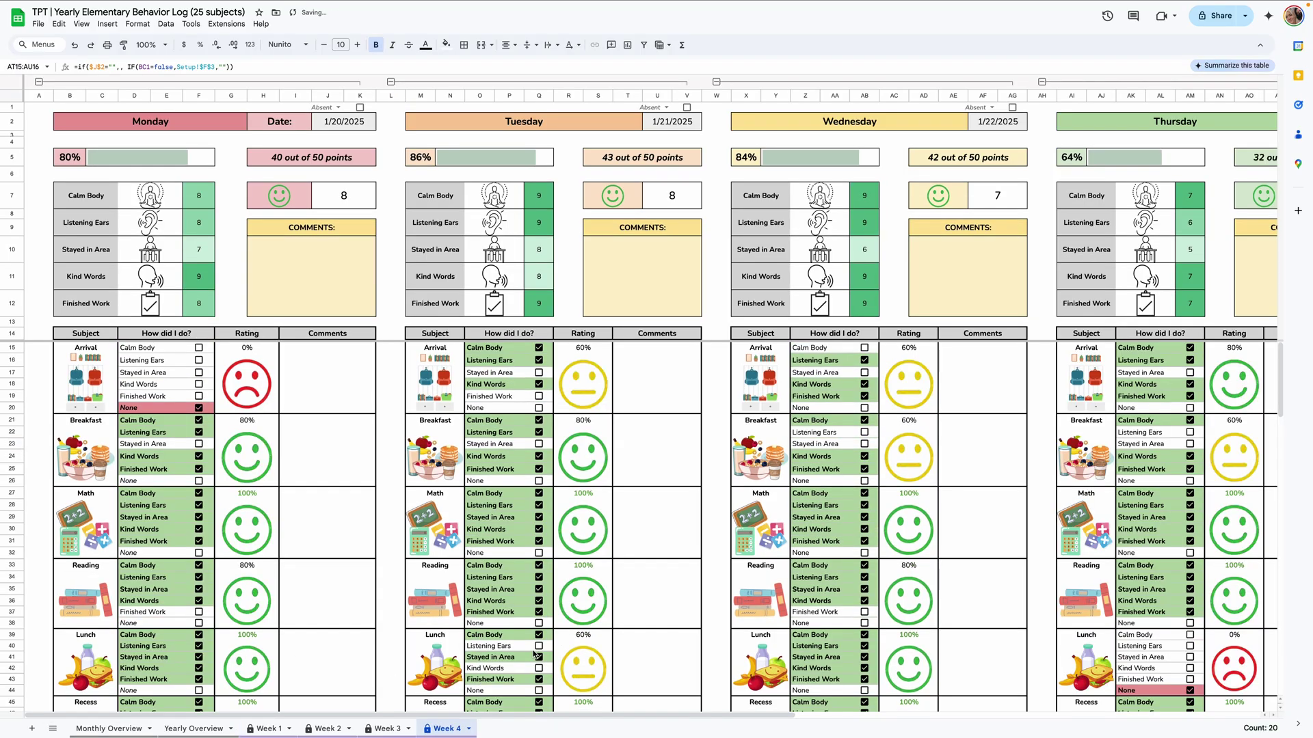
Step: Browse the Week 1 through Week 4 tabs, ending on the empty Week 2
left_click(270, 729)
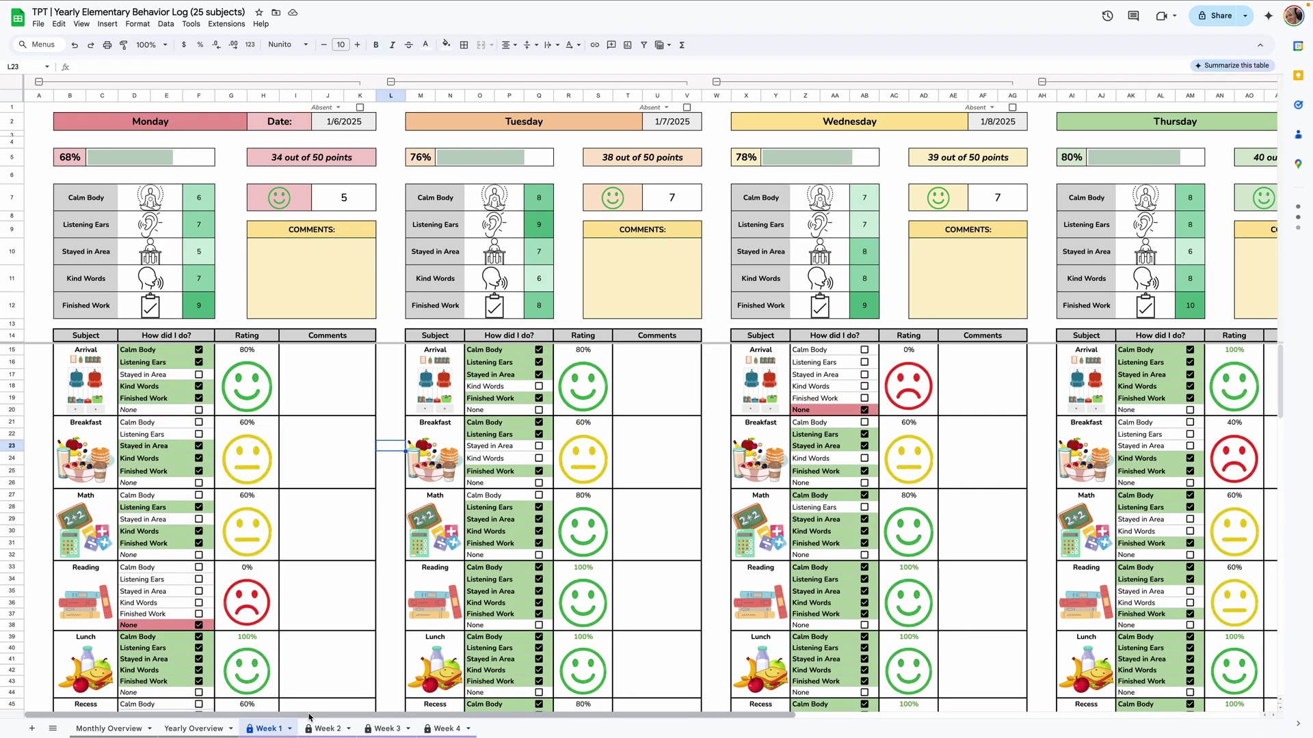
left_click(324, 729)
left_click(384, 729)
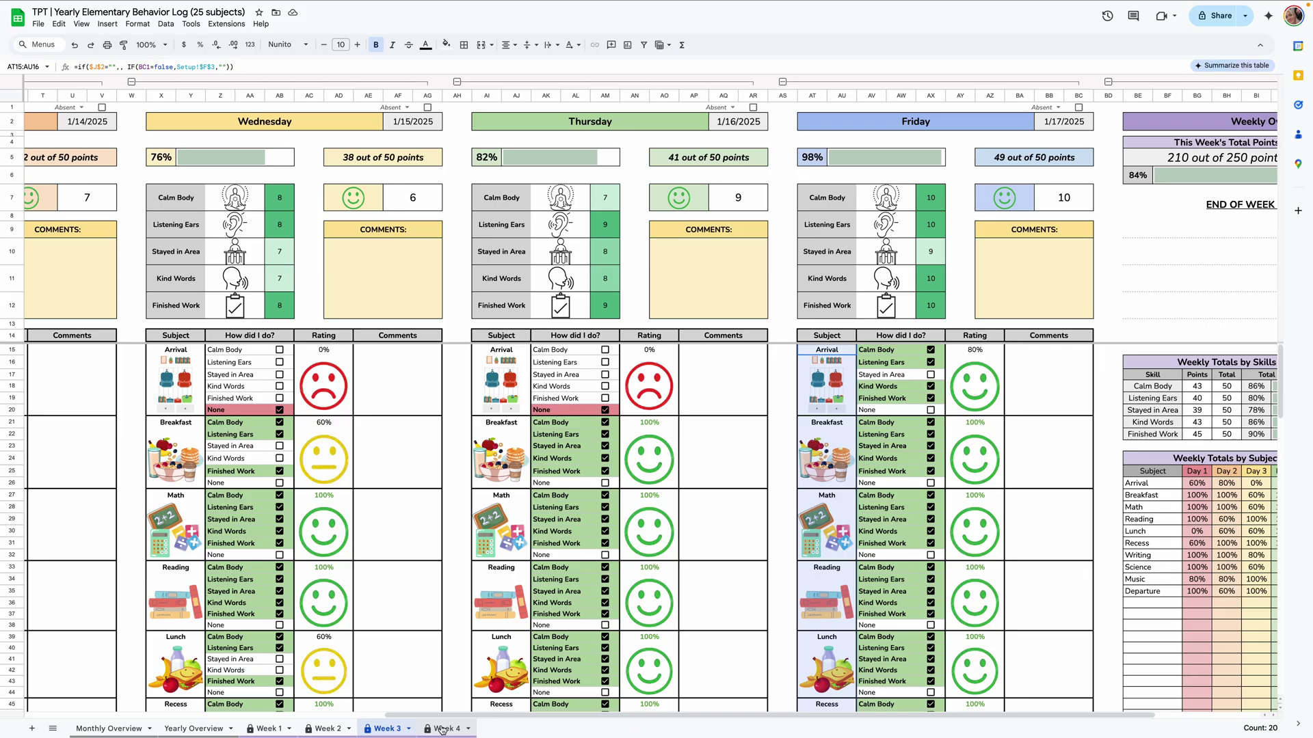
left_click(439, 729)
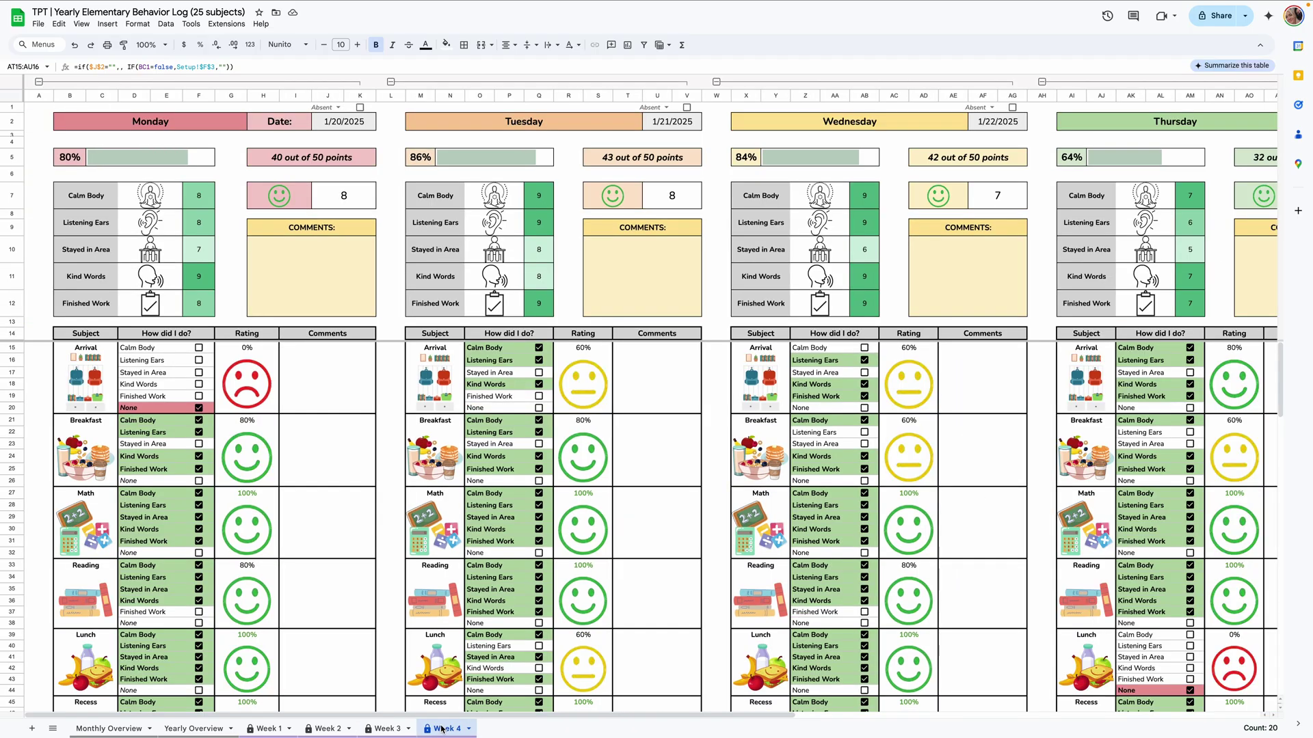
left_click(325, 728)
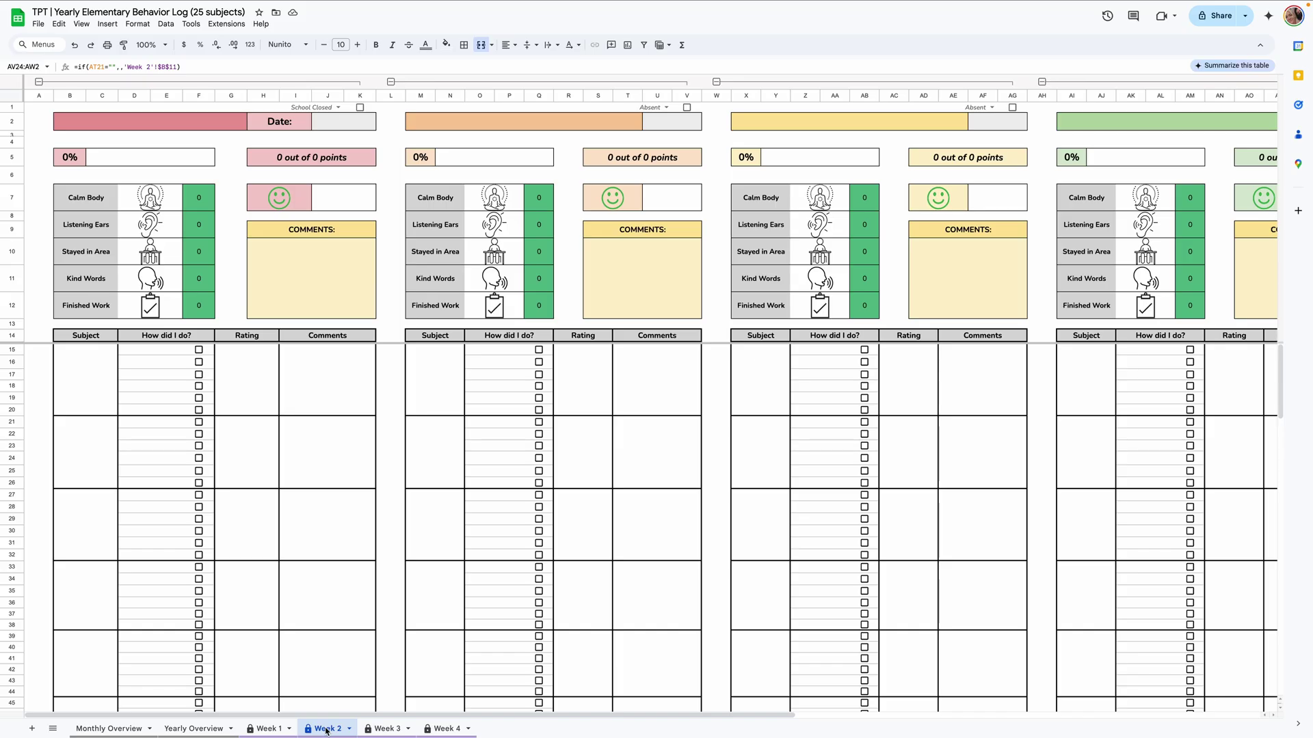
Step: Rename the Week 1 tab with the date range '1/6-1/10'
left_click(276, 729)
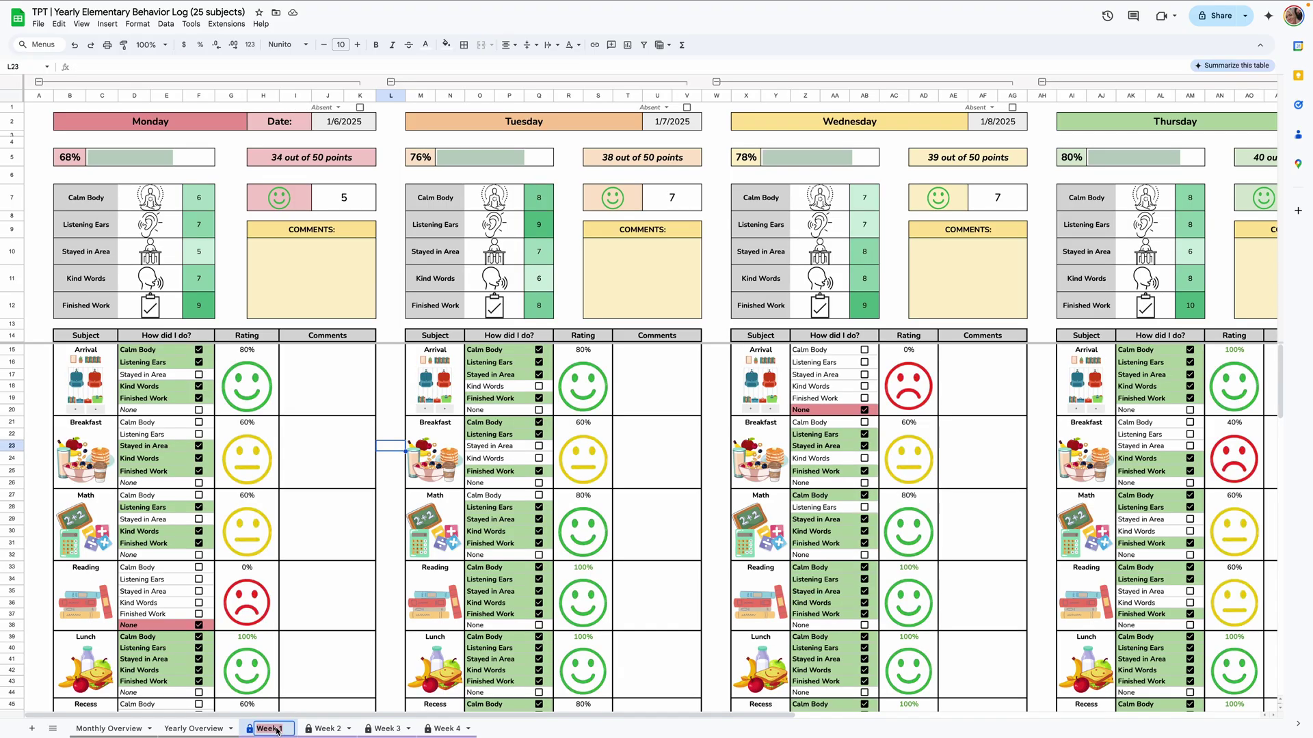
type("1")
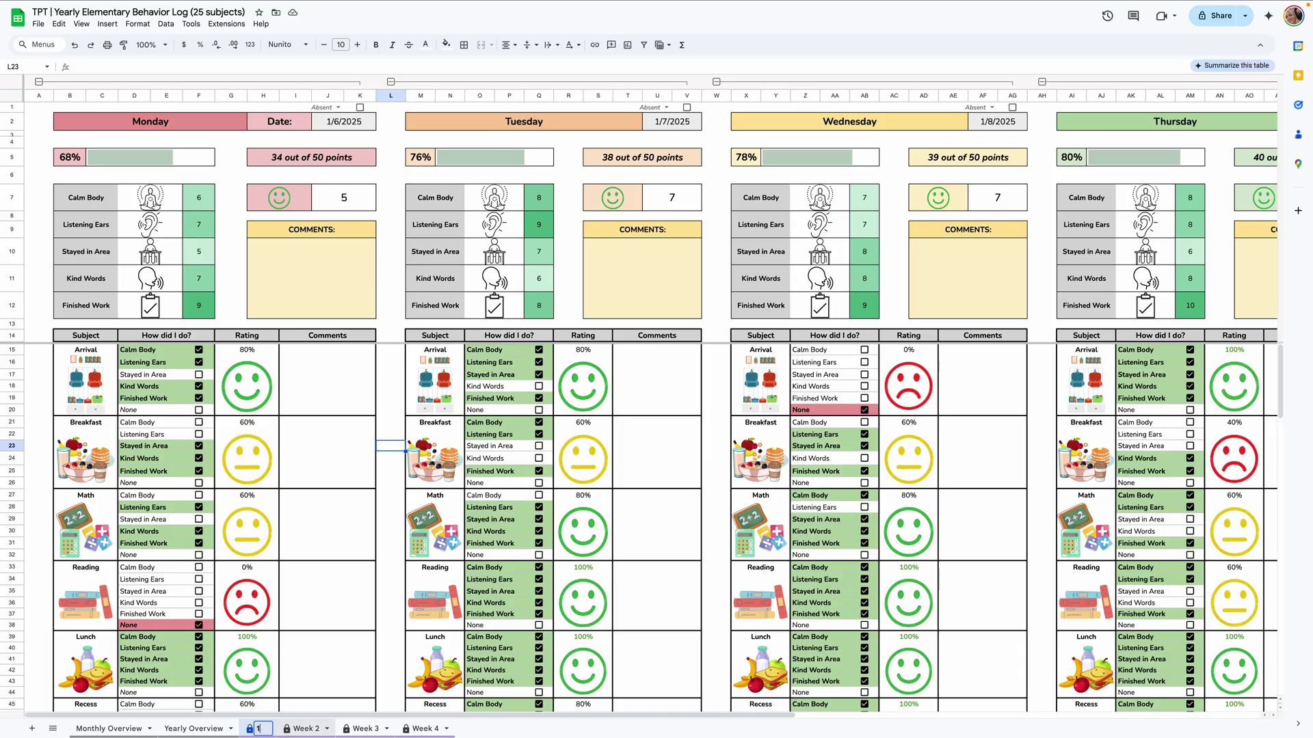
type("/6-")
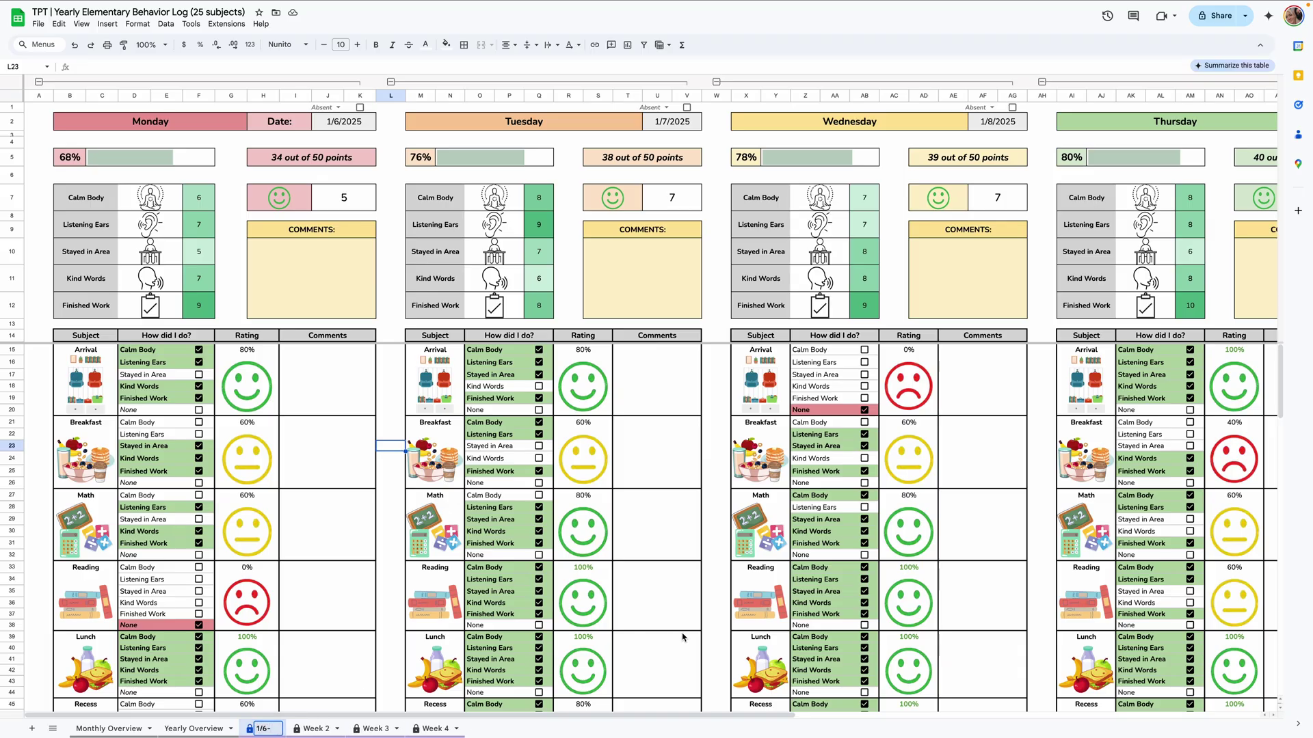
scroll(681, 637, "right", 10)
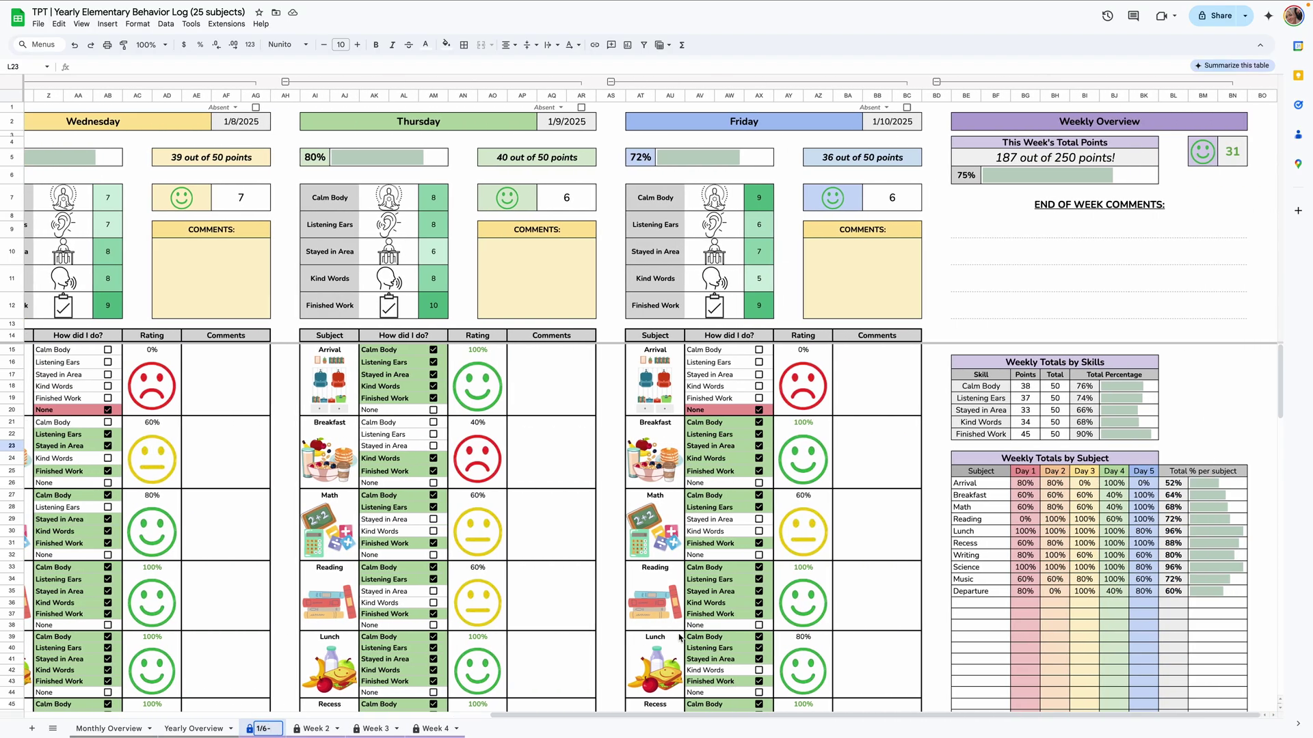
type("1/10")
key("Return")
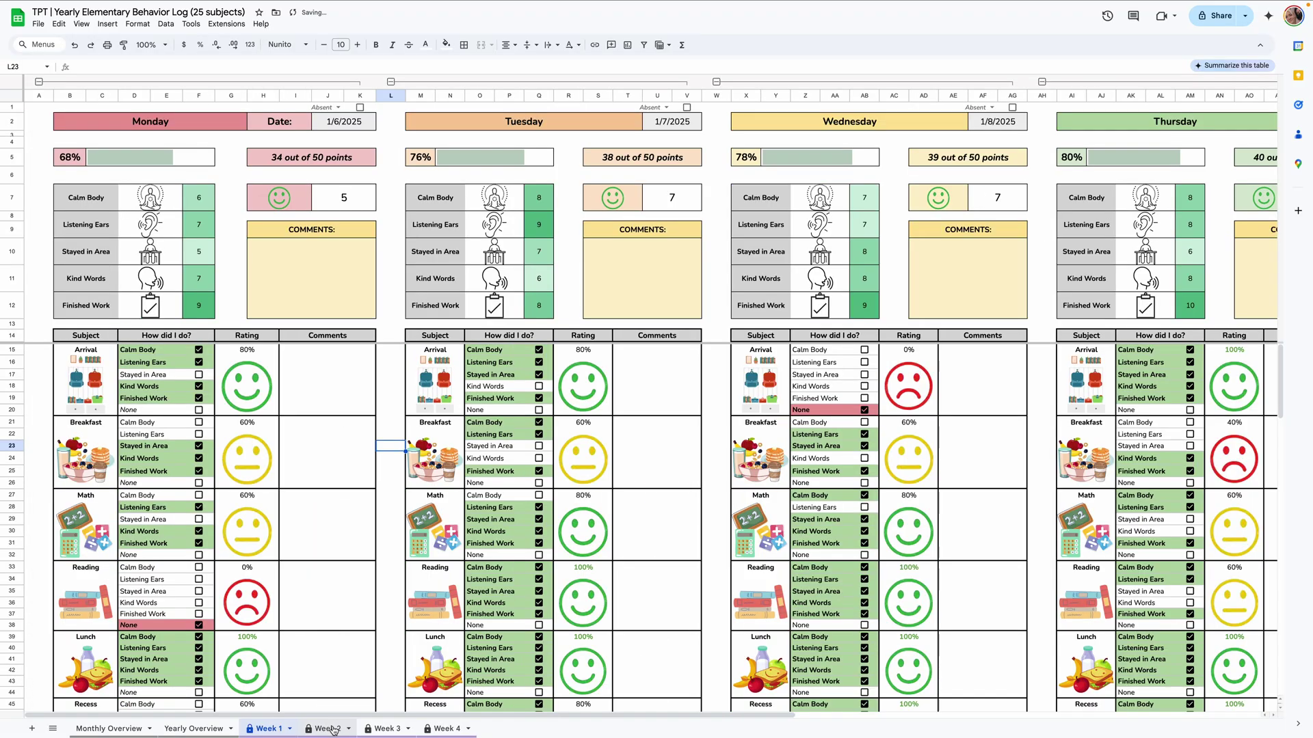
Step: Set Week 2's Monday date to June 2, 2025 and confirm Tuesday 6/3 and Wednesday 6/4 auto-filled
left_click(331, 729)
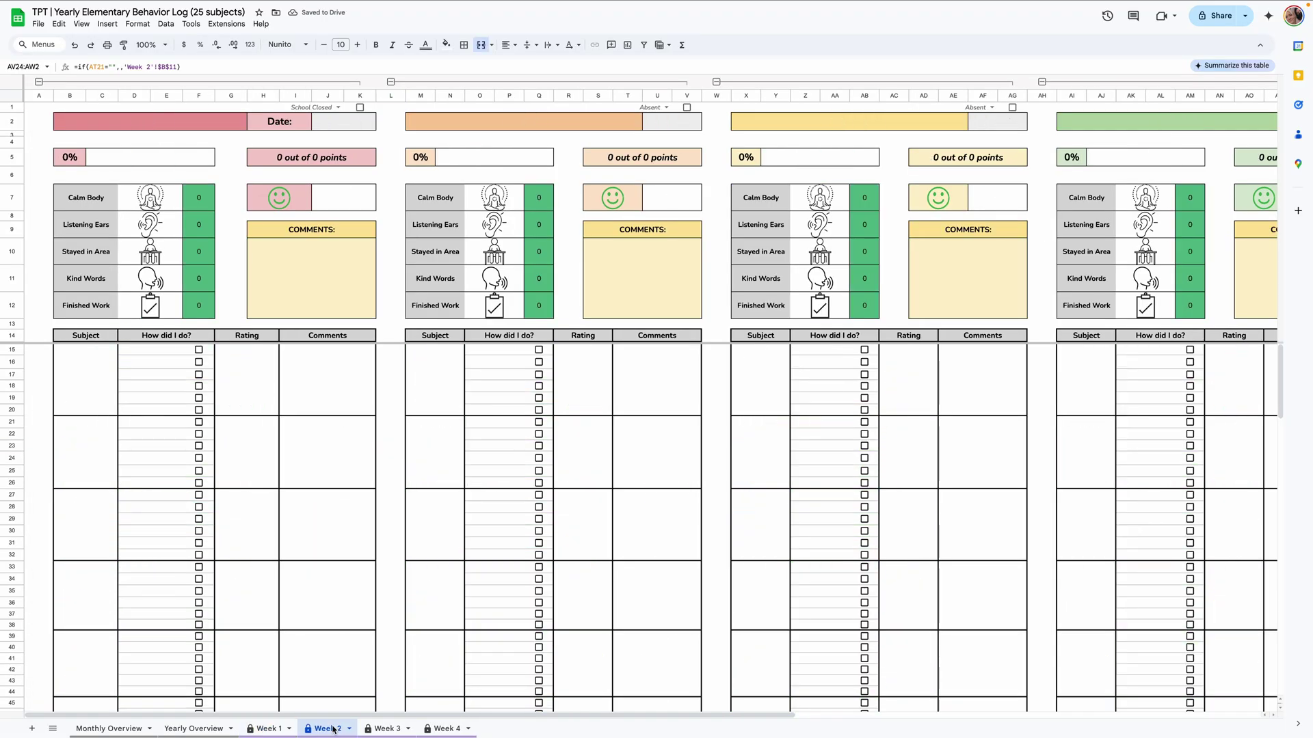
left_click(338, 127)
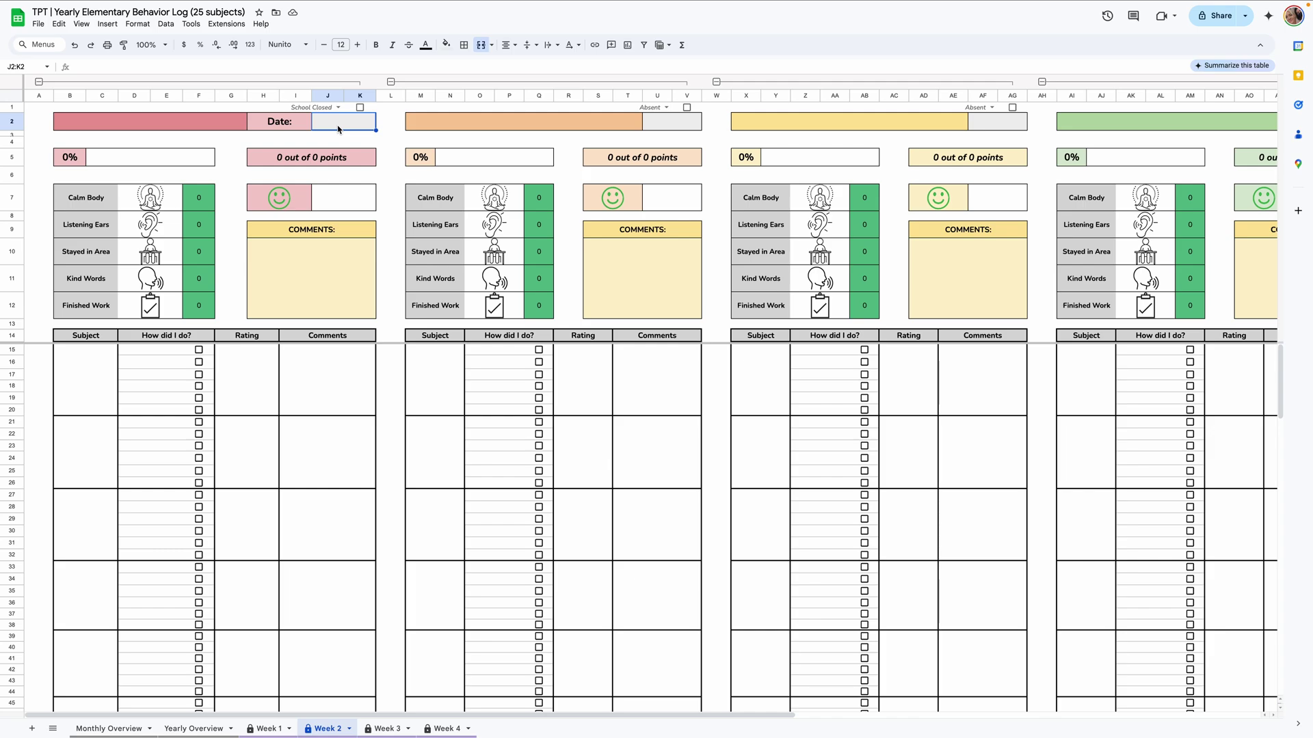
double_click(339, 123)
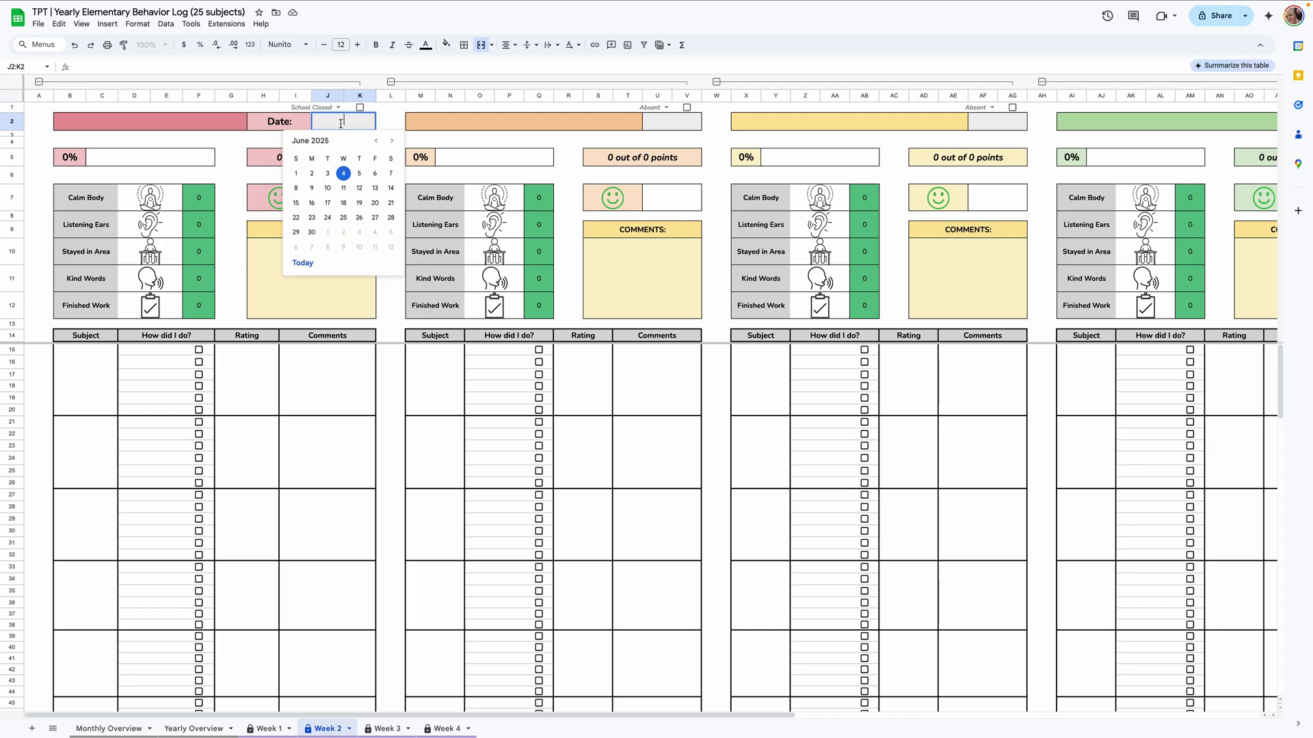
left_click(312, 174)
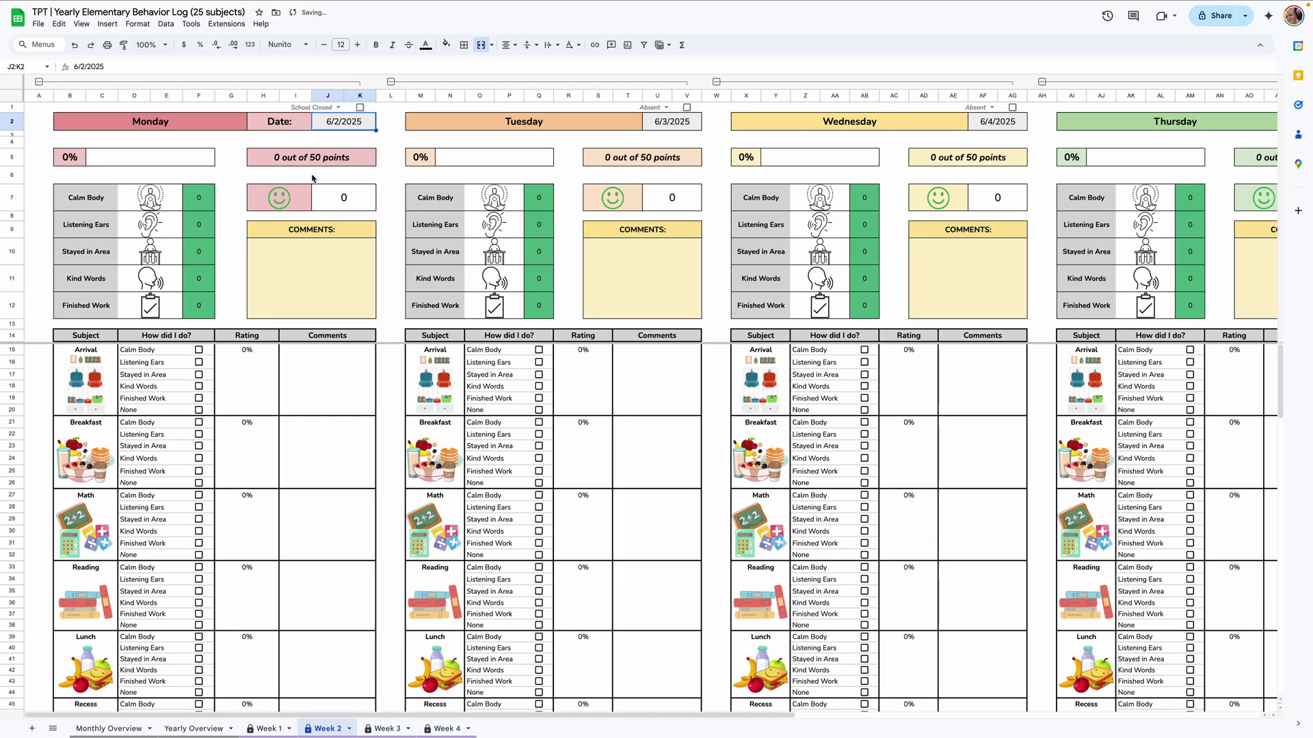
left_click(692, 122)
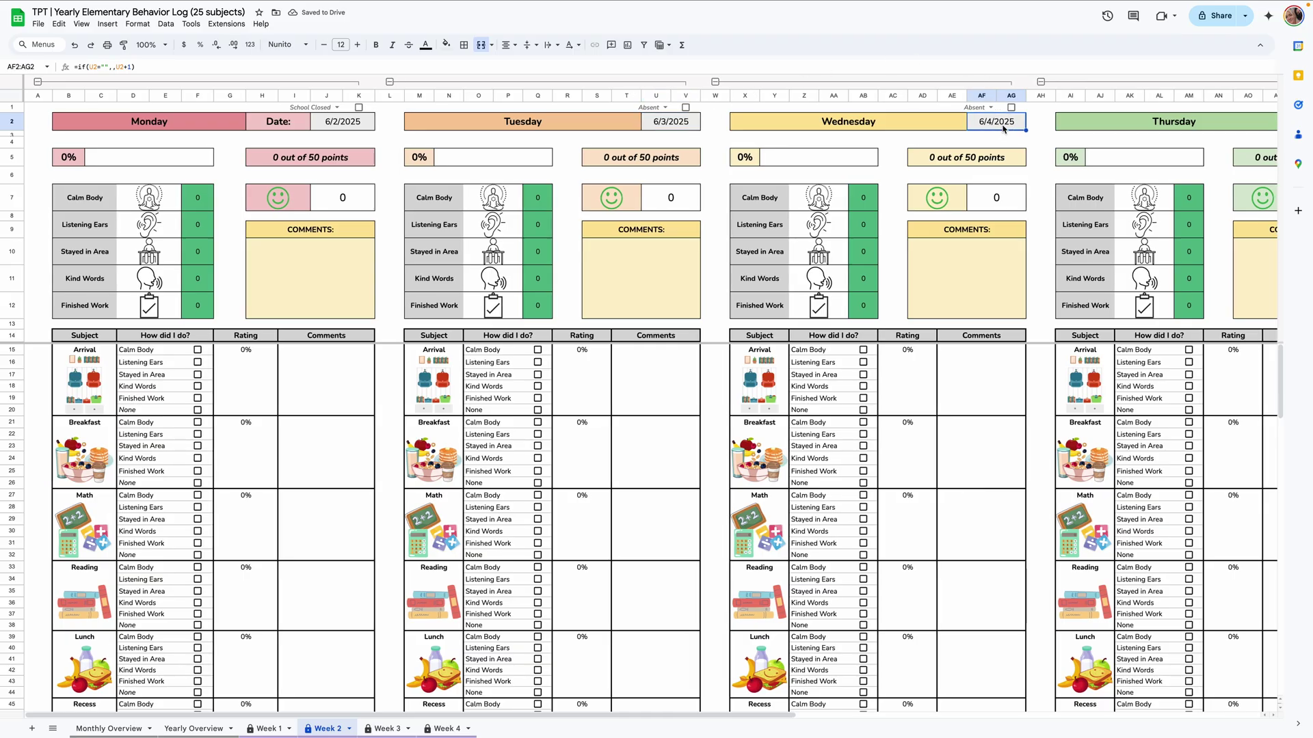
left_click(998, 123)
scroll(1001, 126, "right", 6)
scroll(1003, 129, "left", 6)
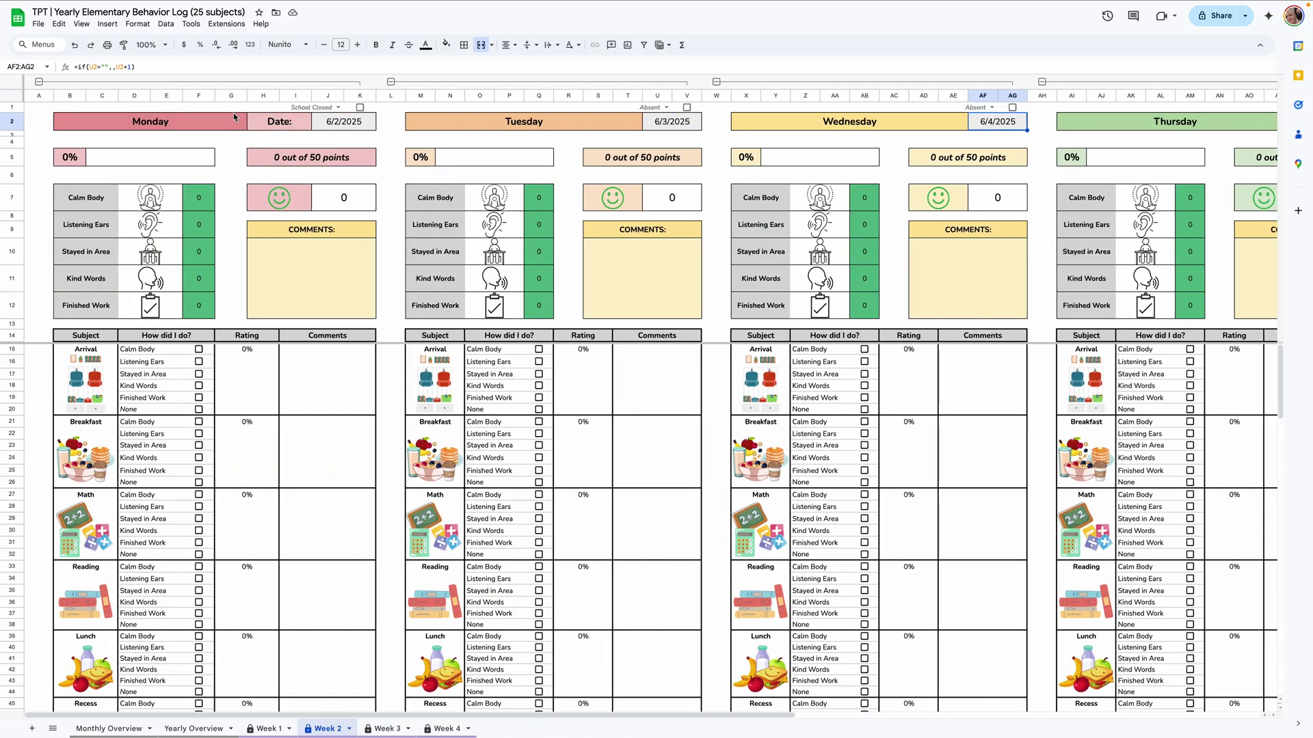
left_click(343, 122)
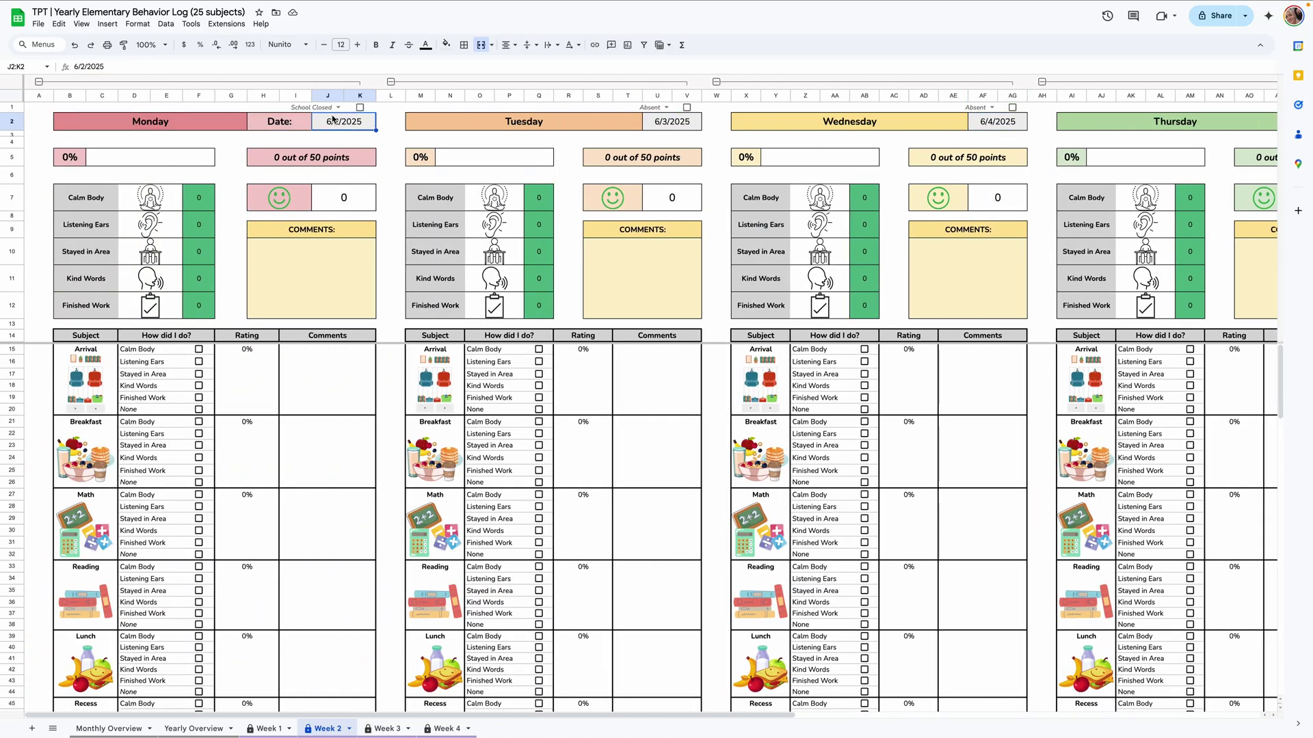
scroll(256, 383, "down", 9)
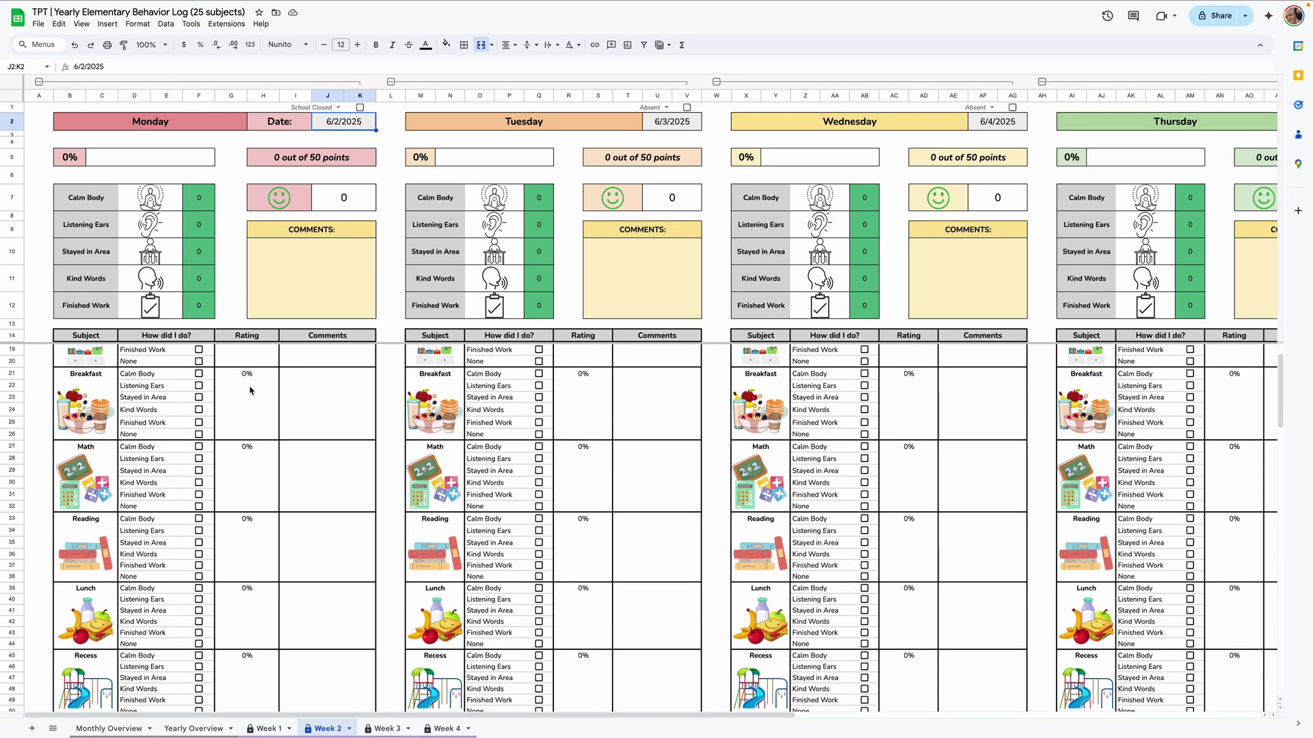
scroll(250, 390, "up", 9)
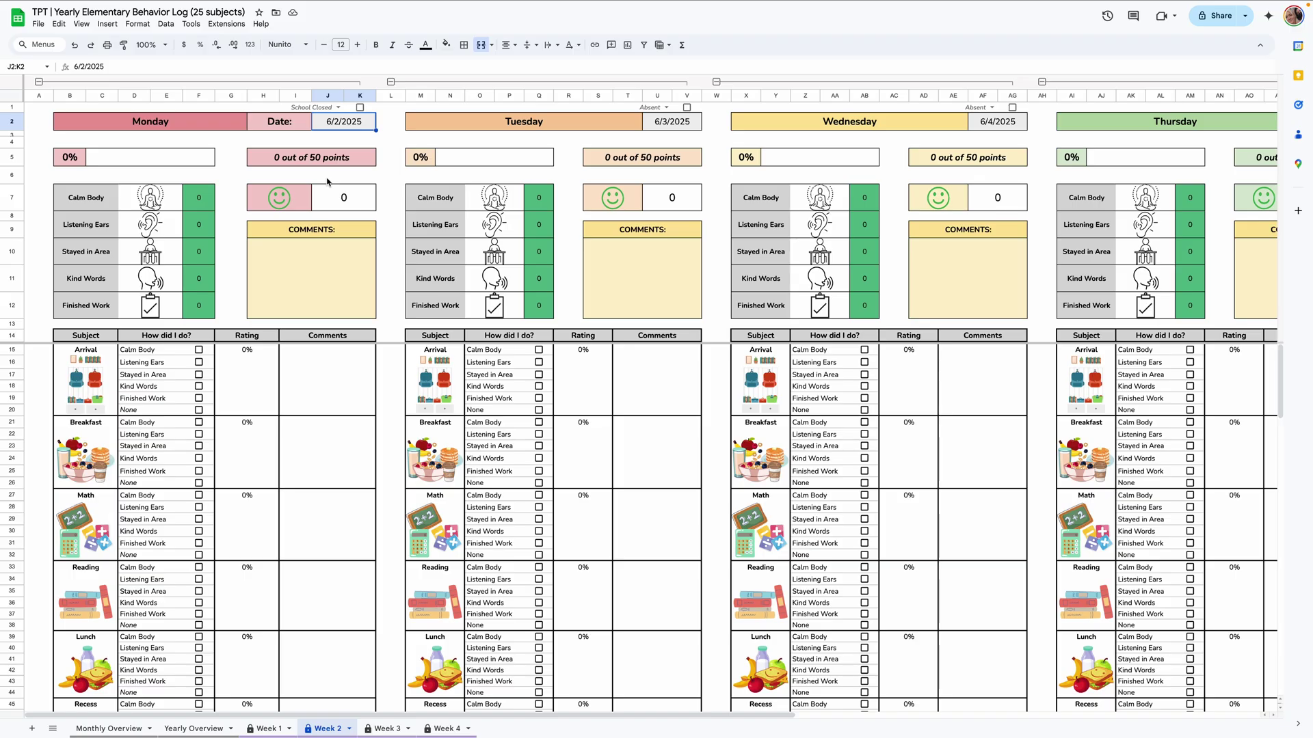
scroll(327, 182, "right", 5)
scroll(327, 182, "right", 8)
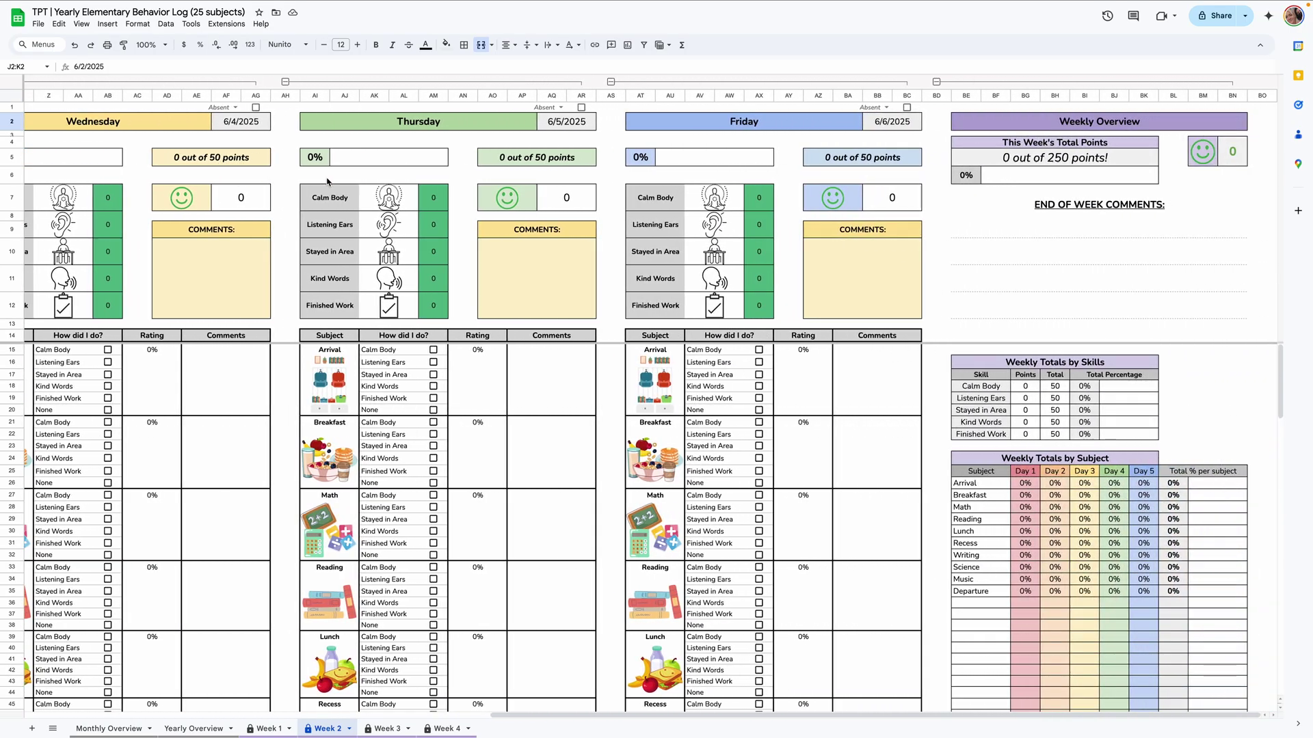
left_click_drag(995, 123, 1001, 192)
left_click(1002, 192)
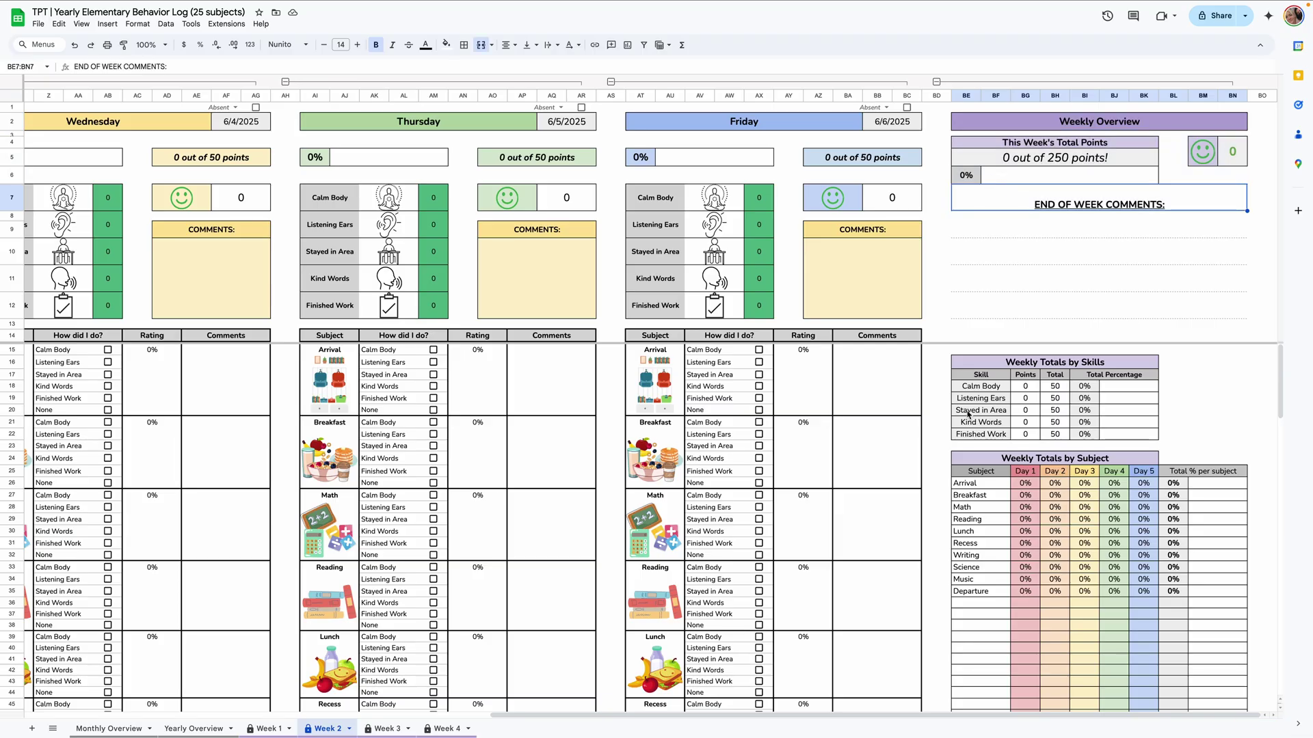
scroll(593, 373, "left", 12)
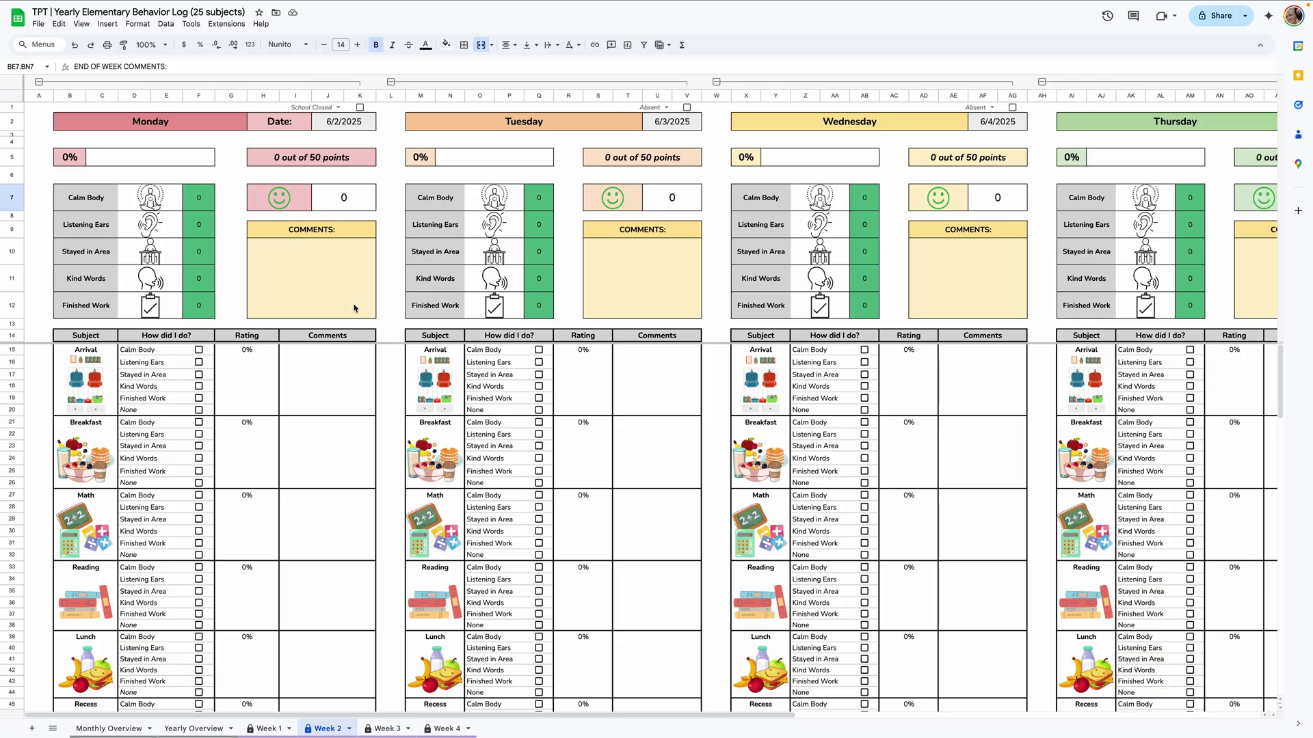
Step: Tick Calm Body, Listening Ears, Stayed in Area and Kind Words for Monday's Arrival
left_click(326, 259)
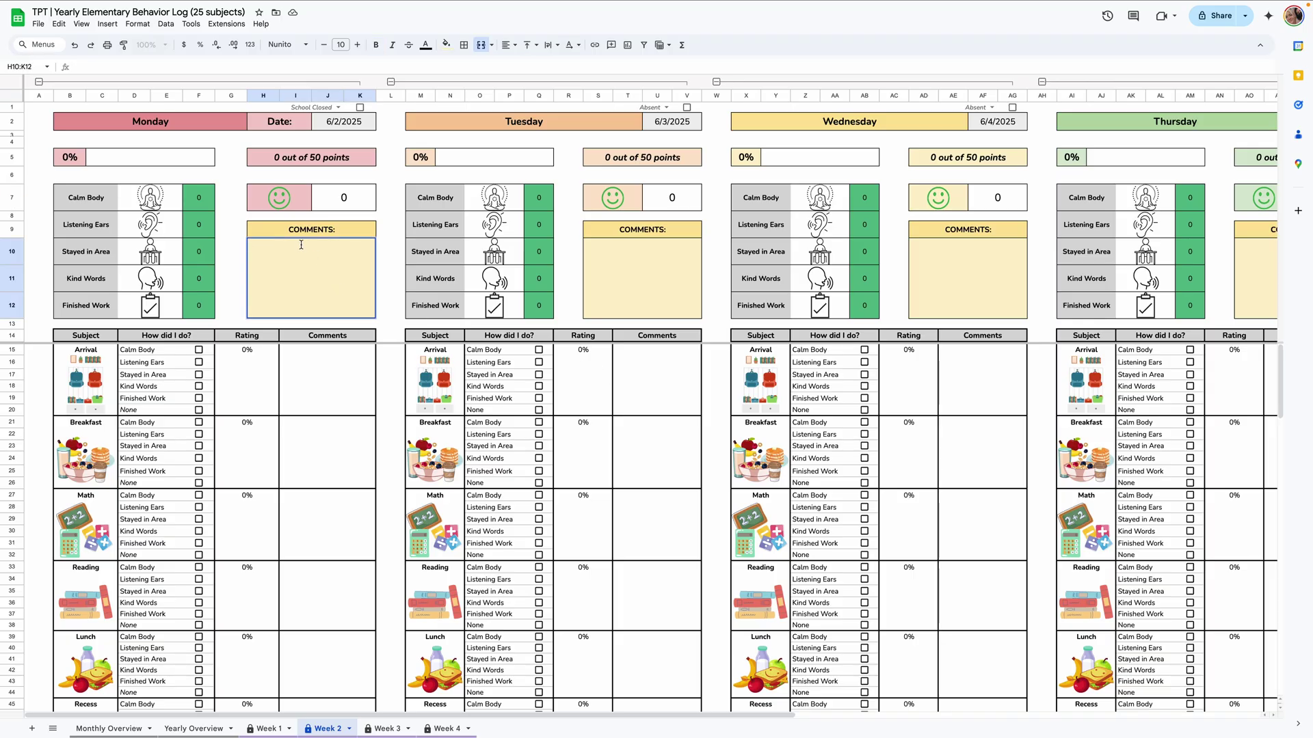
left_click(329, 379)
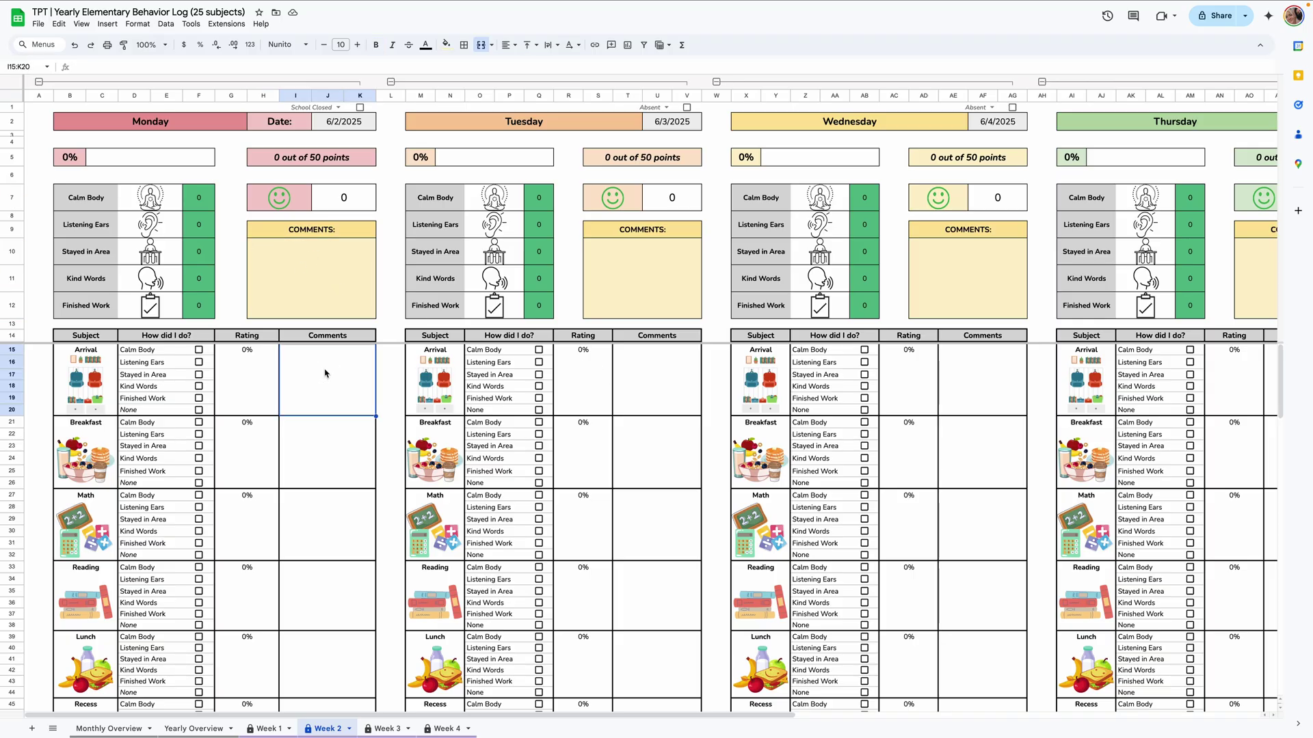
left_click(198, 350)
left_click(198, 363)
left_click(198, 375)
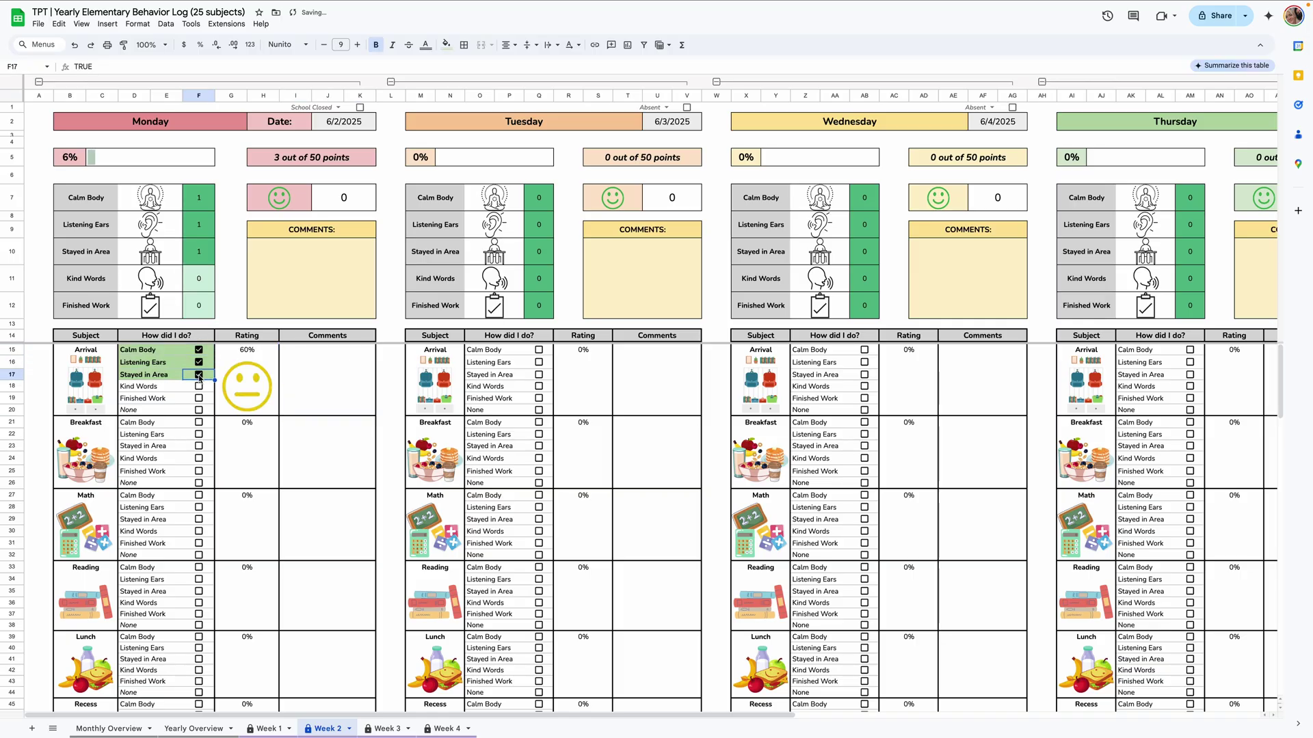
left_click(198, 386)
Step: Look over the end-of-week comments area, then write a Monday comment saying the student did great
scroll(529, 312, "right", 10)
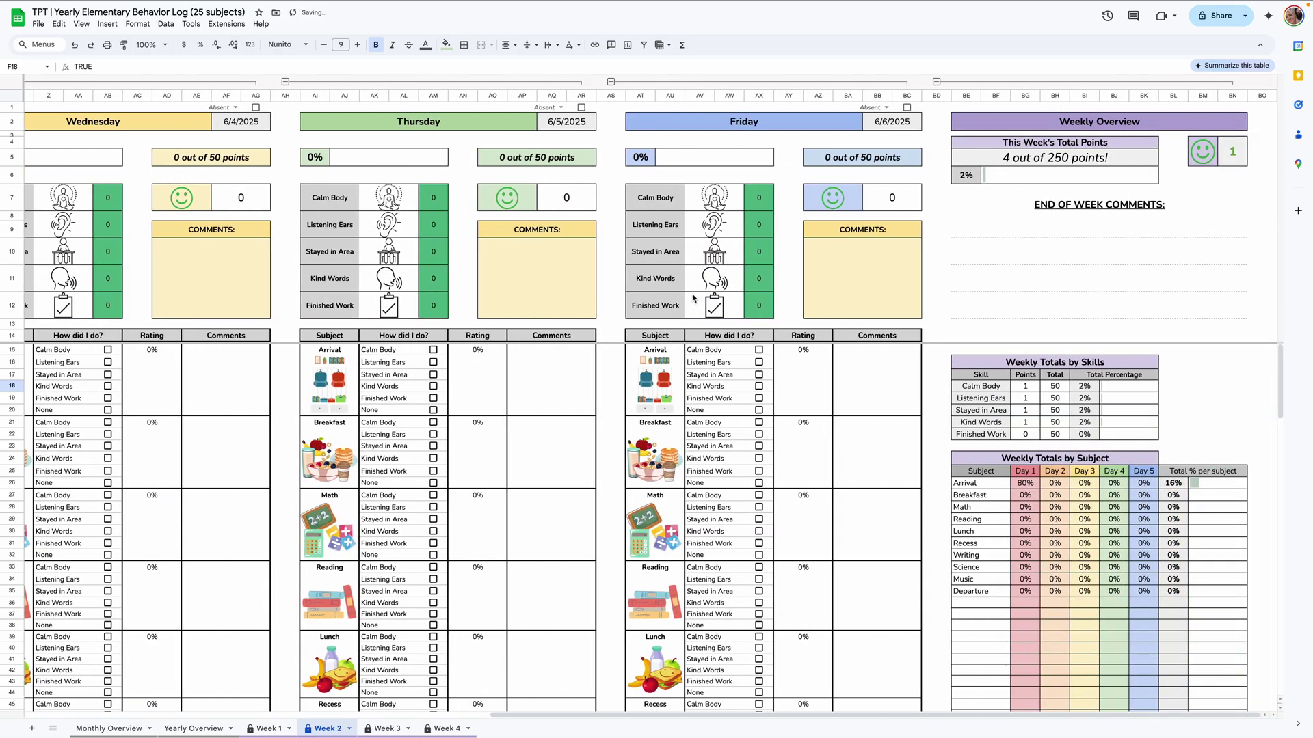
left_click(1030, 257)
left_click_drag(1030, 257, 1042, 314)
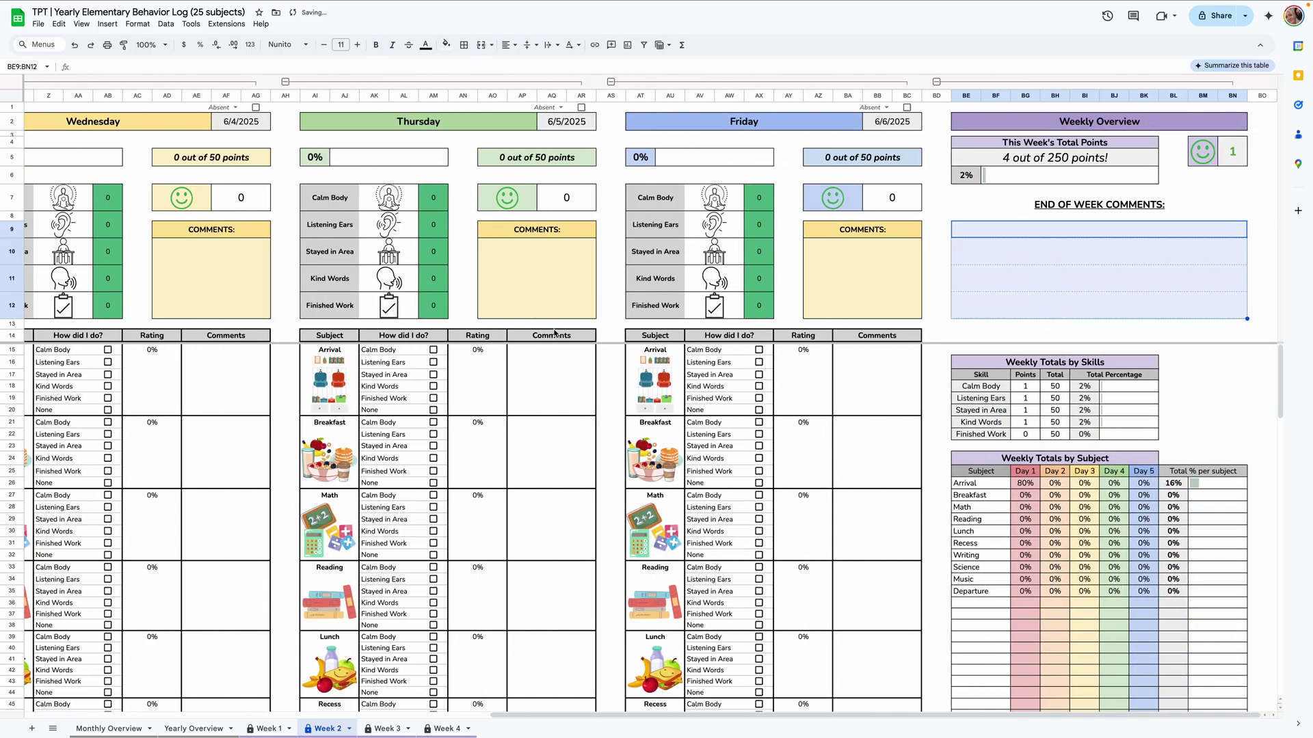
scroll(555, 333, "left", 10)
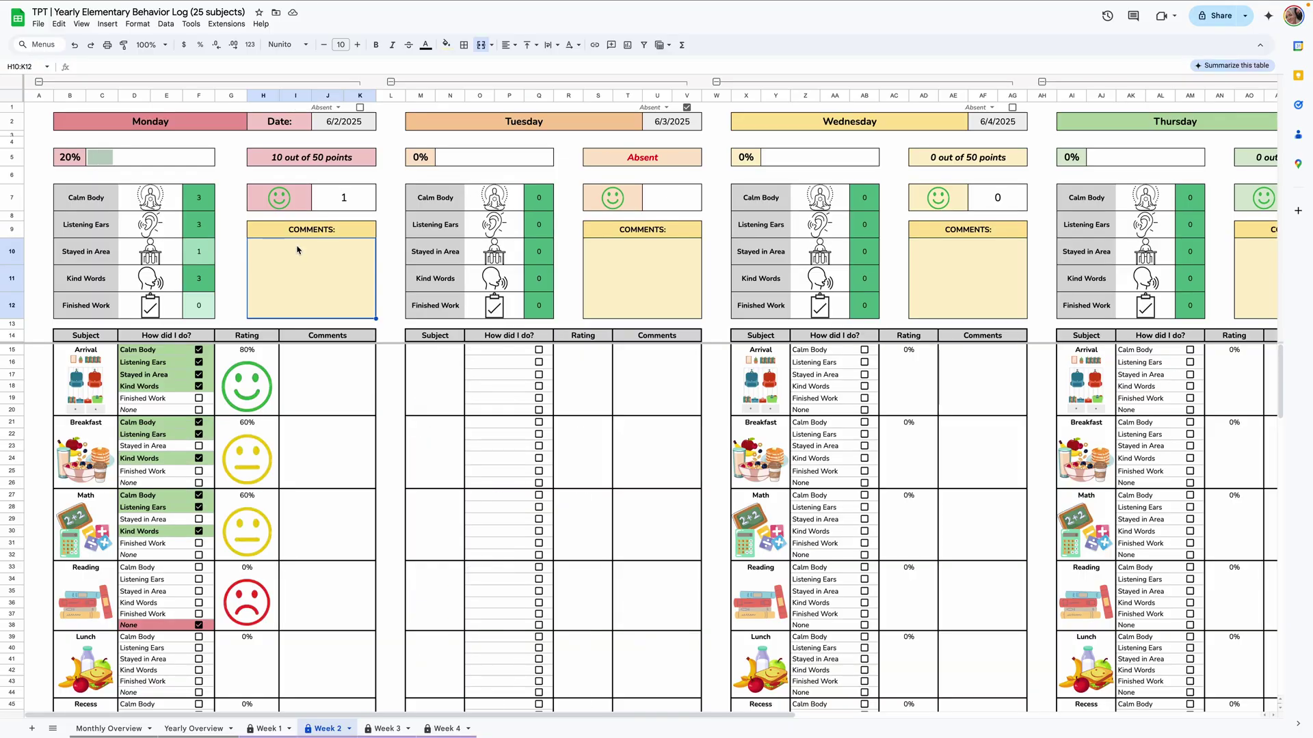
double_click(279, 240)
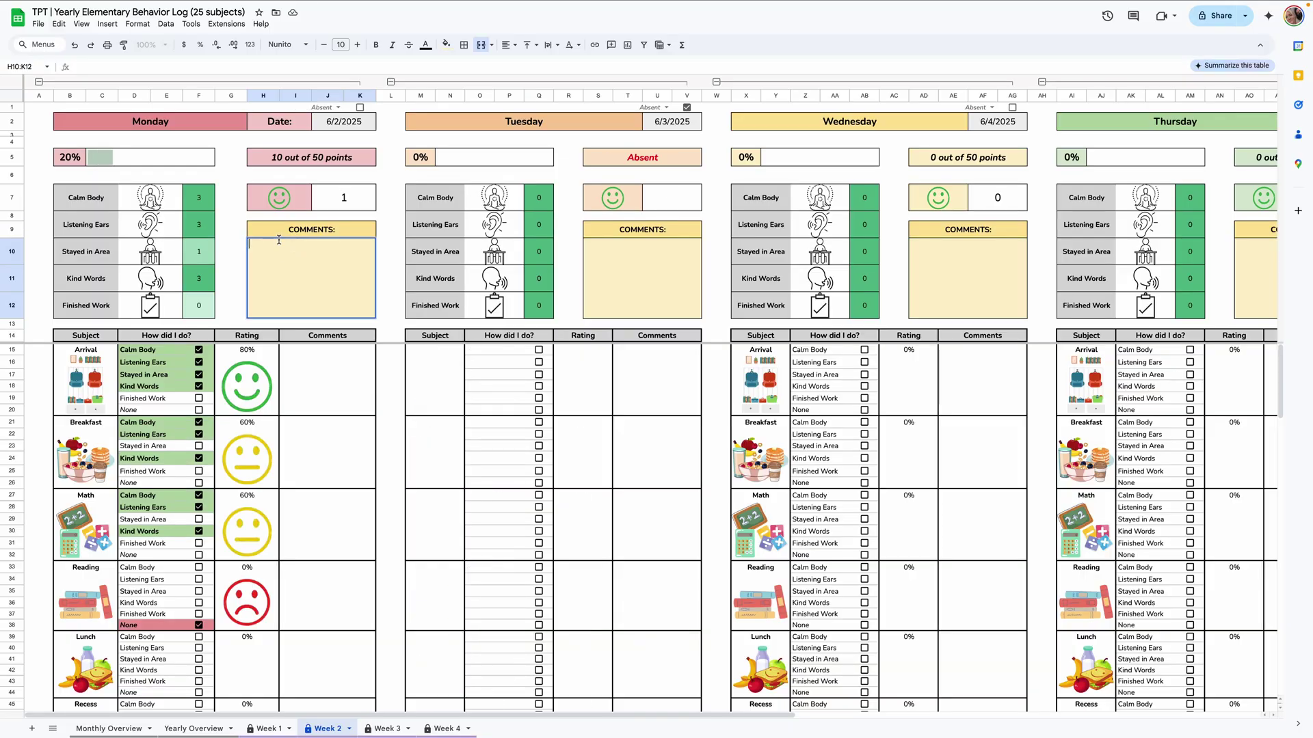
type("Amanda did great")
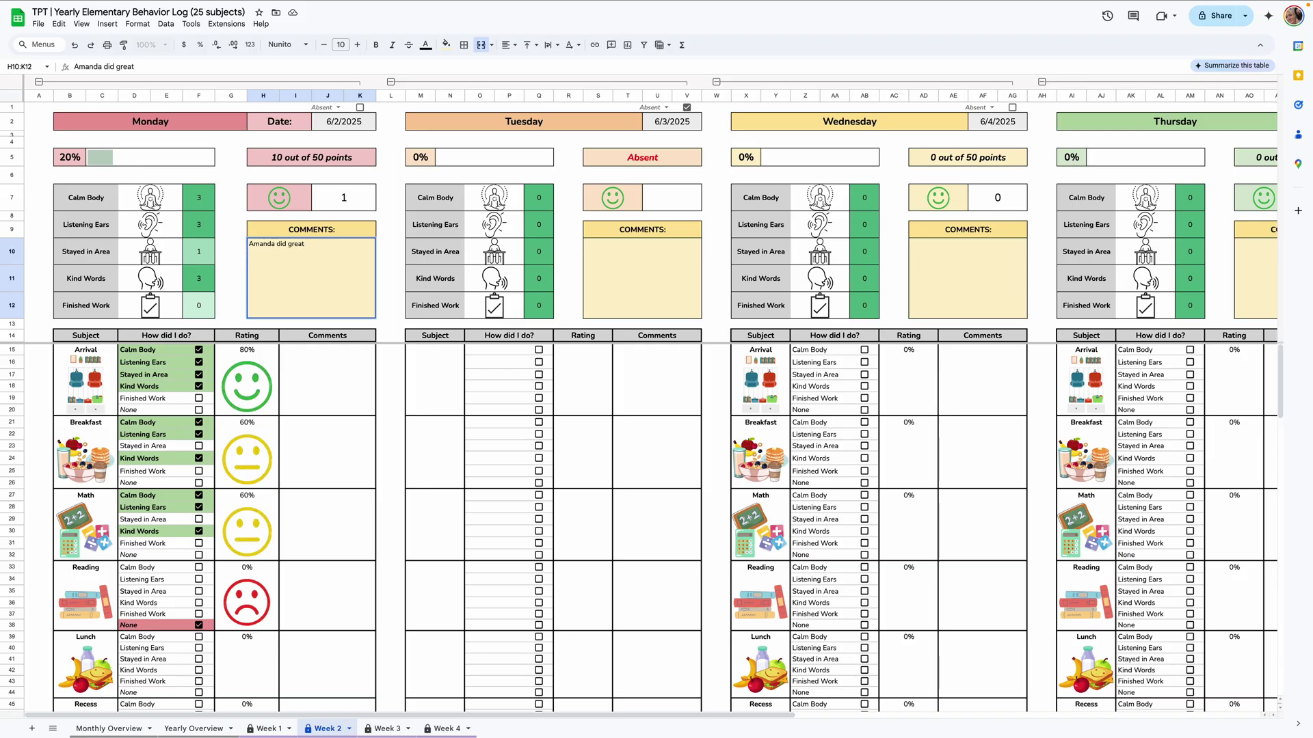
type("Amanda")
left_click(287, 361)
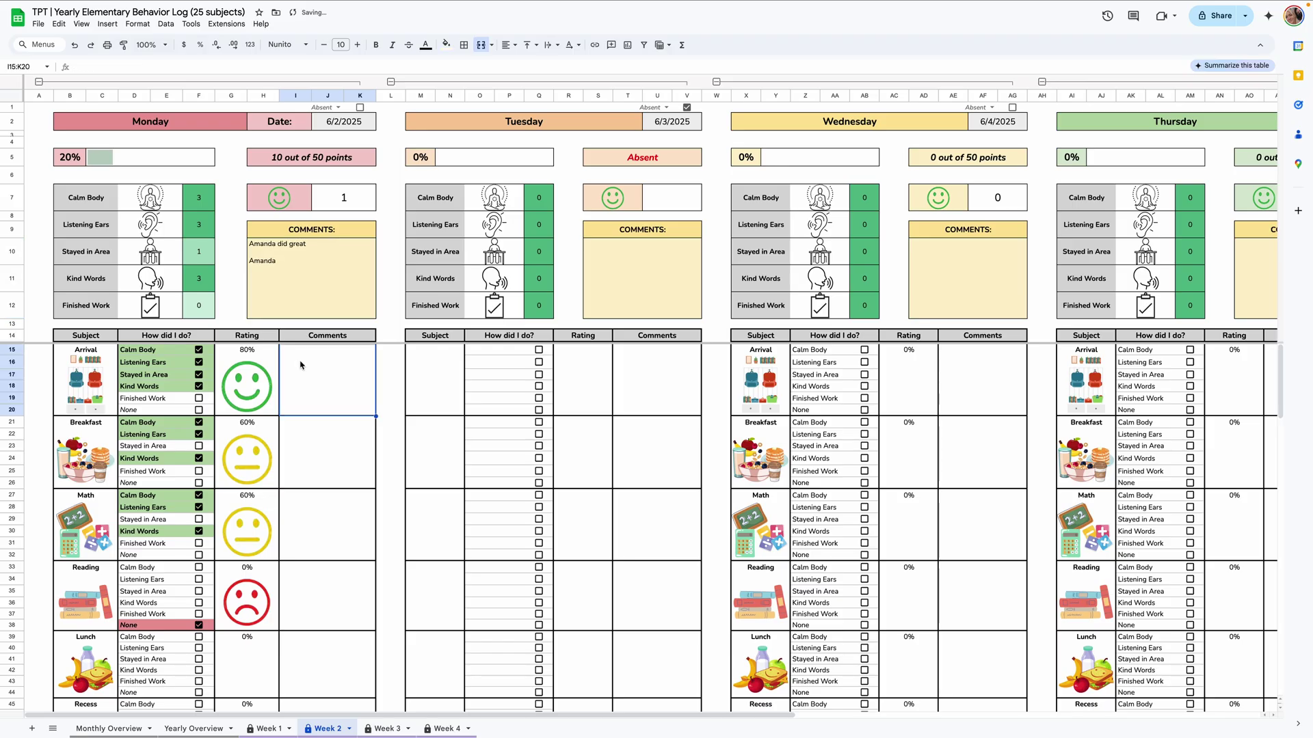
left_click(316, 441)
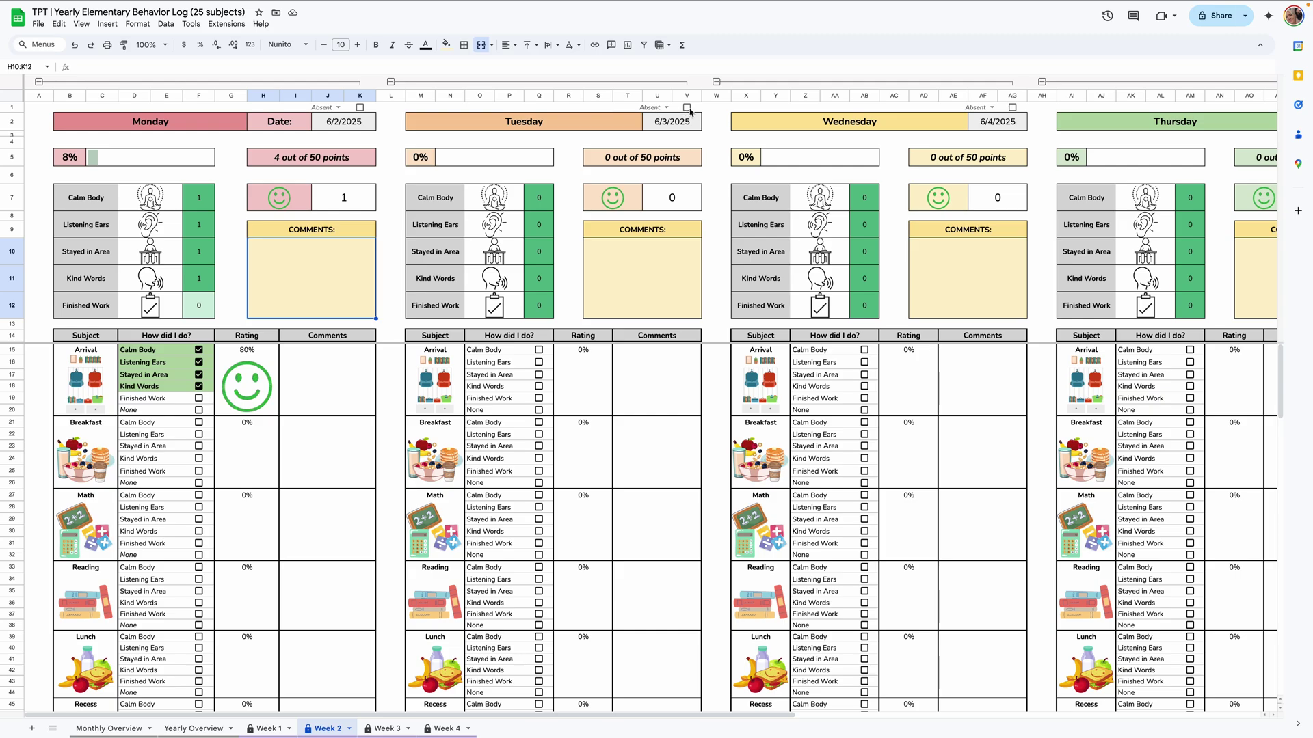
Step: Mark Tuesday Absent, briefly switch the reason to School Closed, then set it back to Absent
left_click(687, 108)
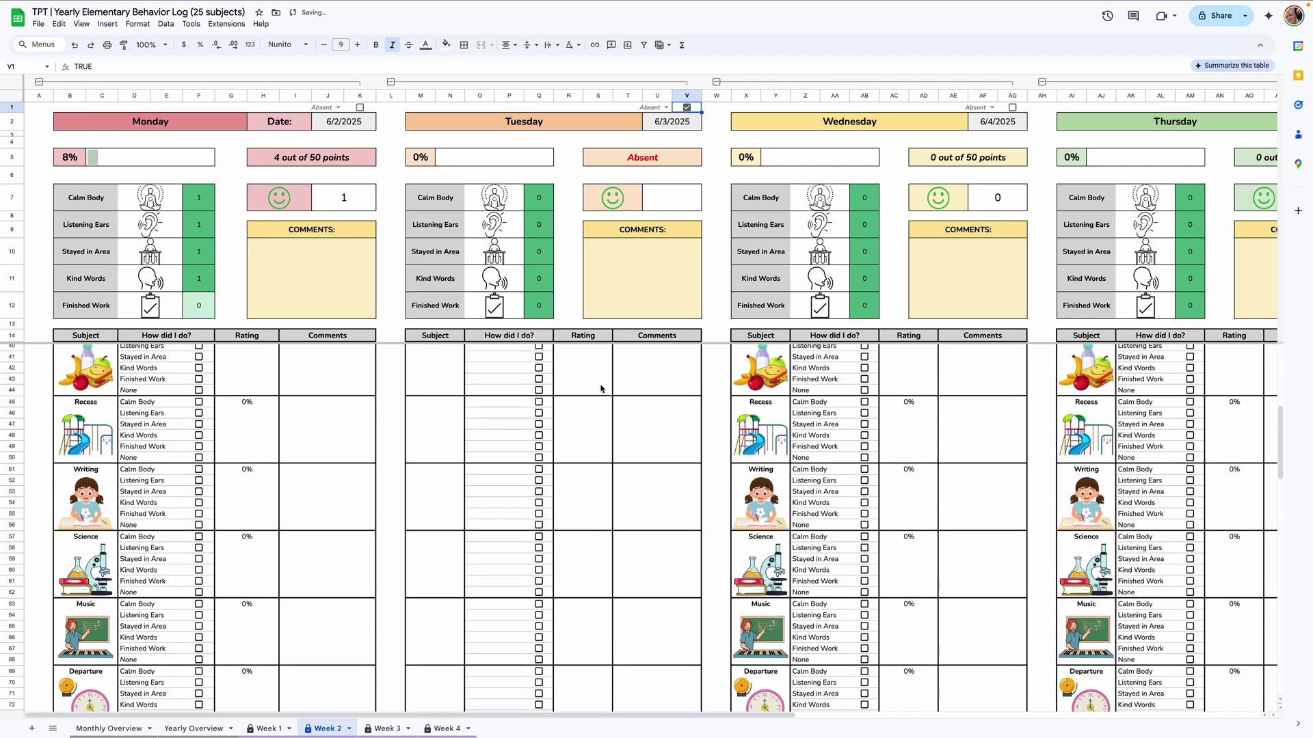
left_click(636, 151)
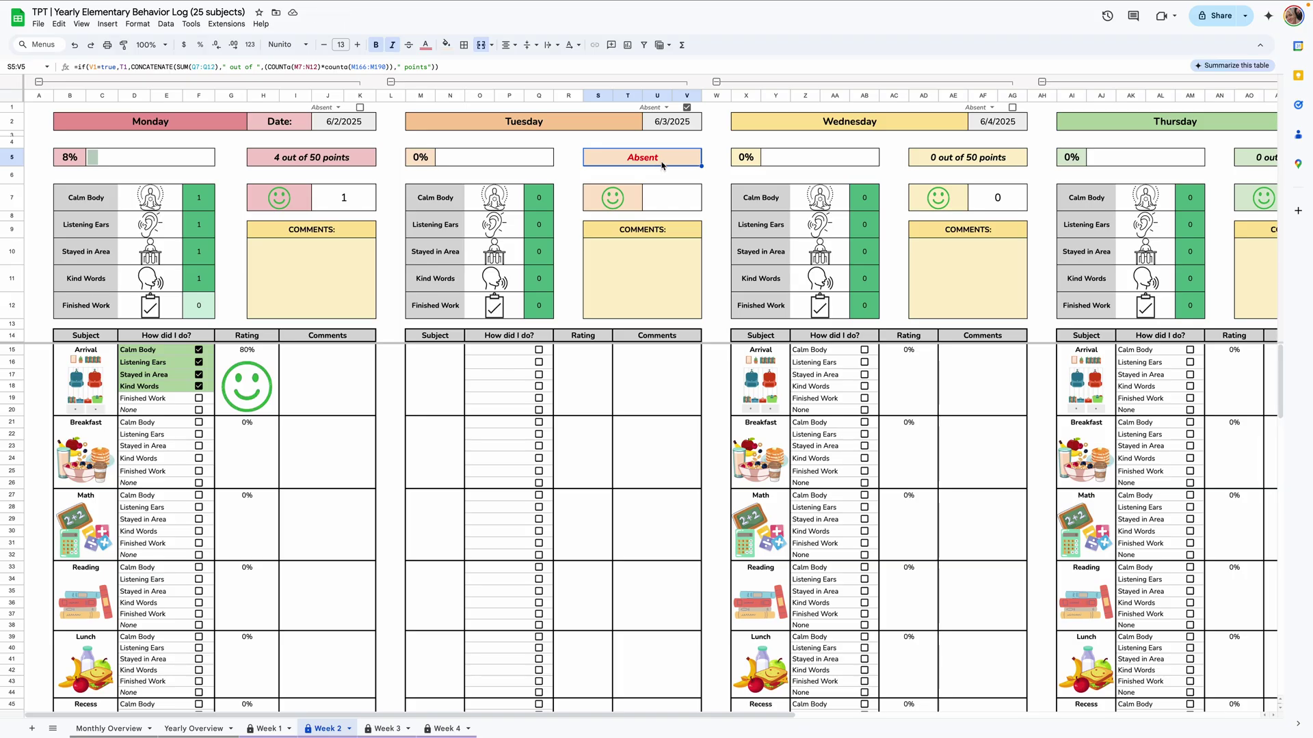
left_click(665, 108)
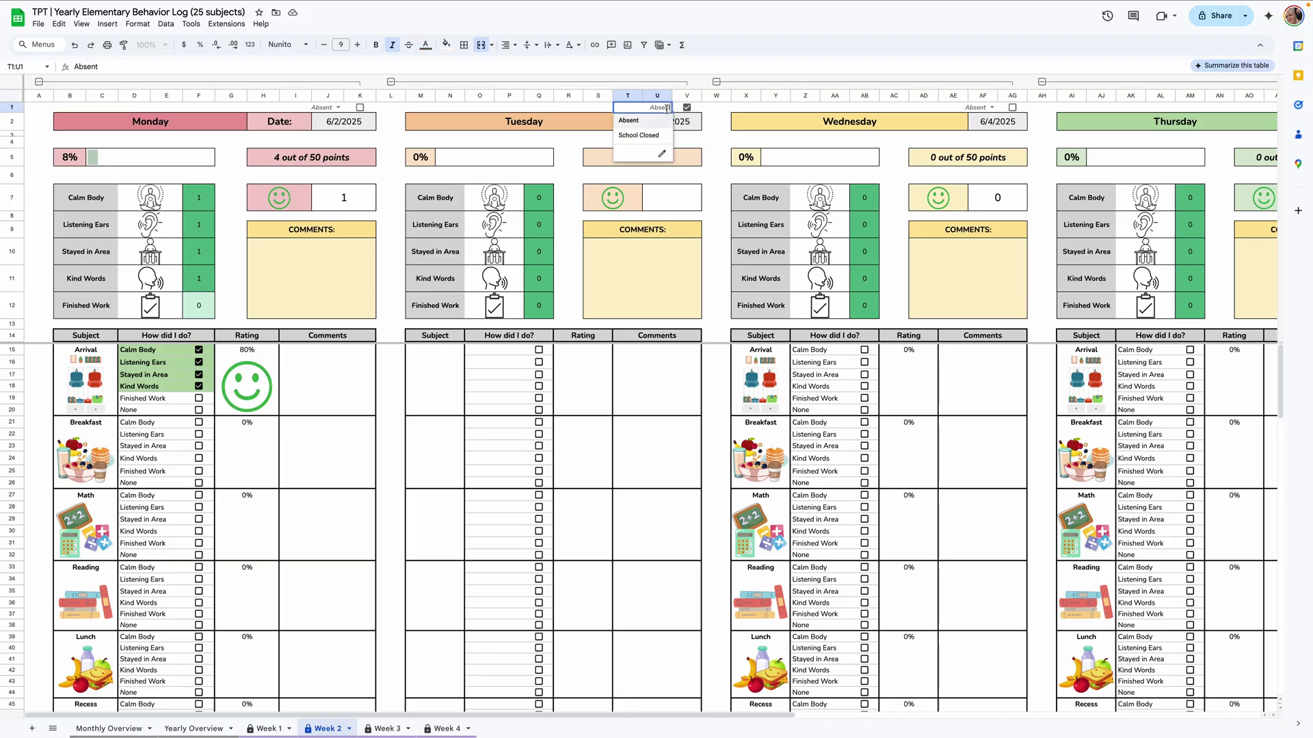
left_click(661, 136)
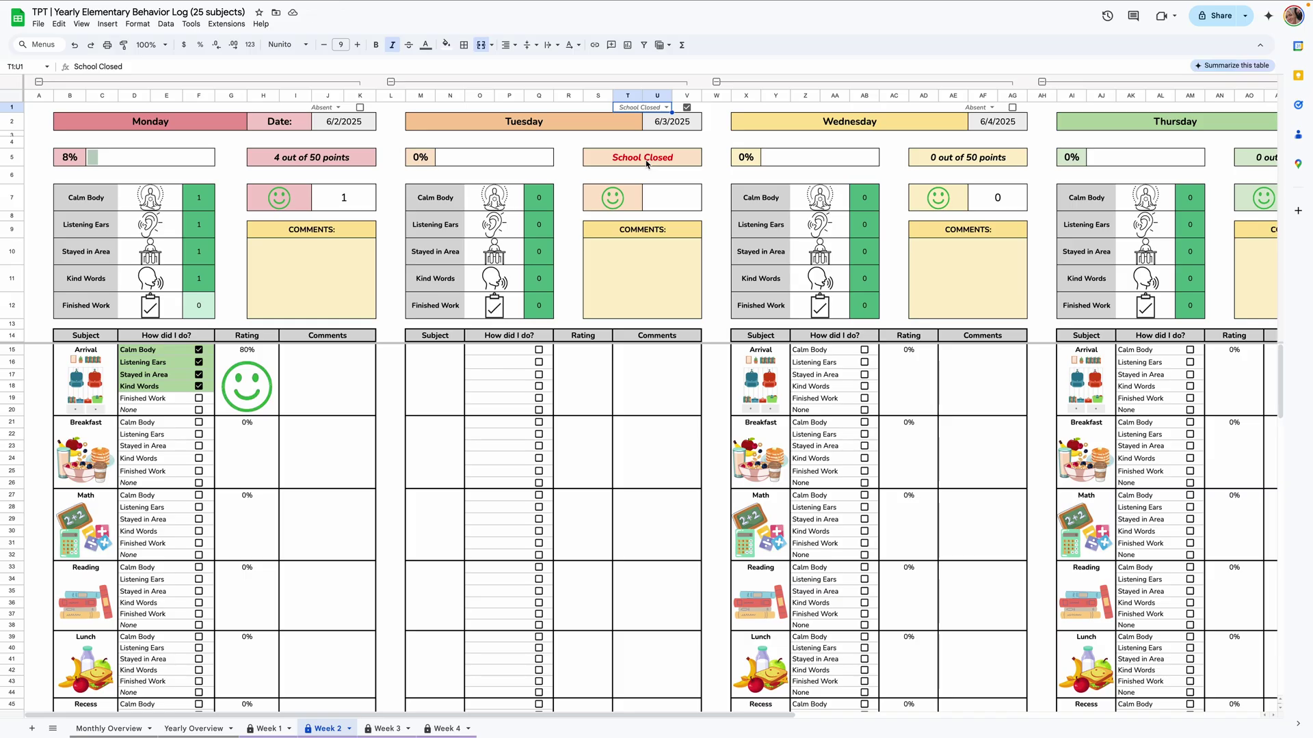
left_click(666, 107)
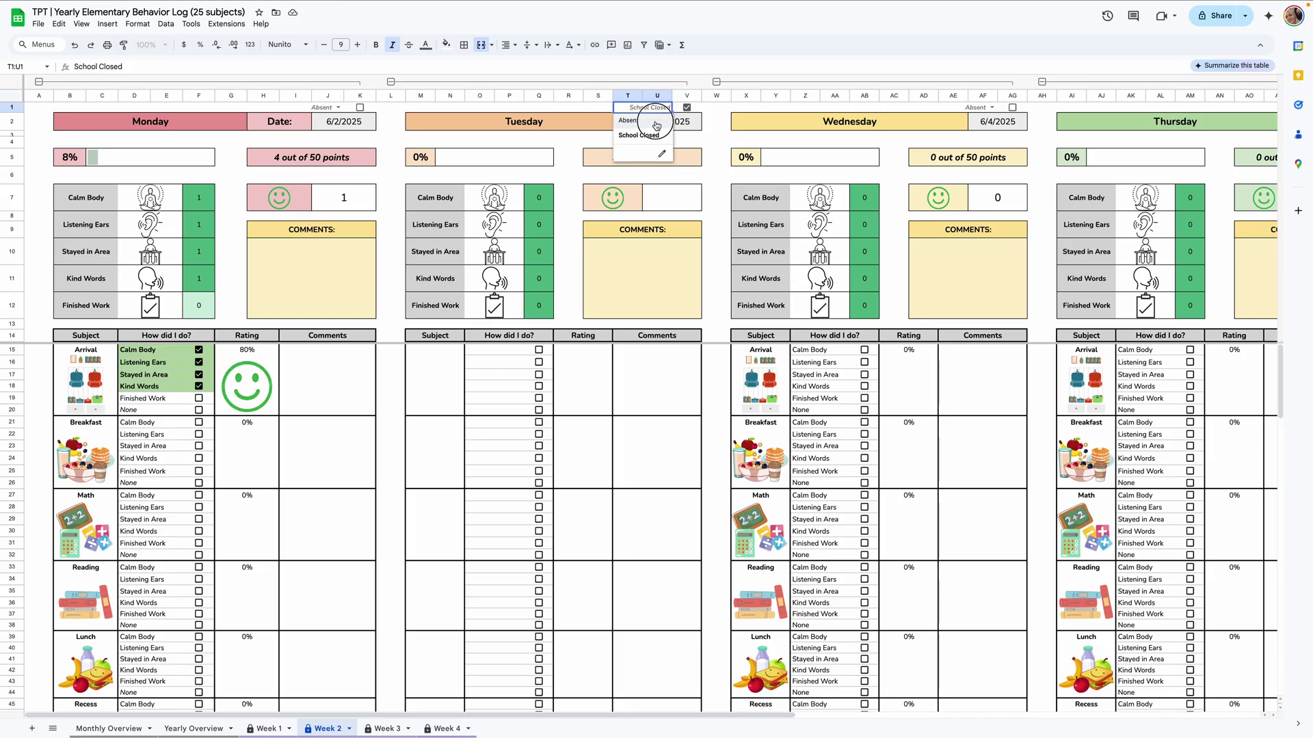
left_click(655, 124)
left_click(650, 164)
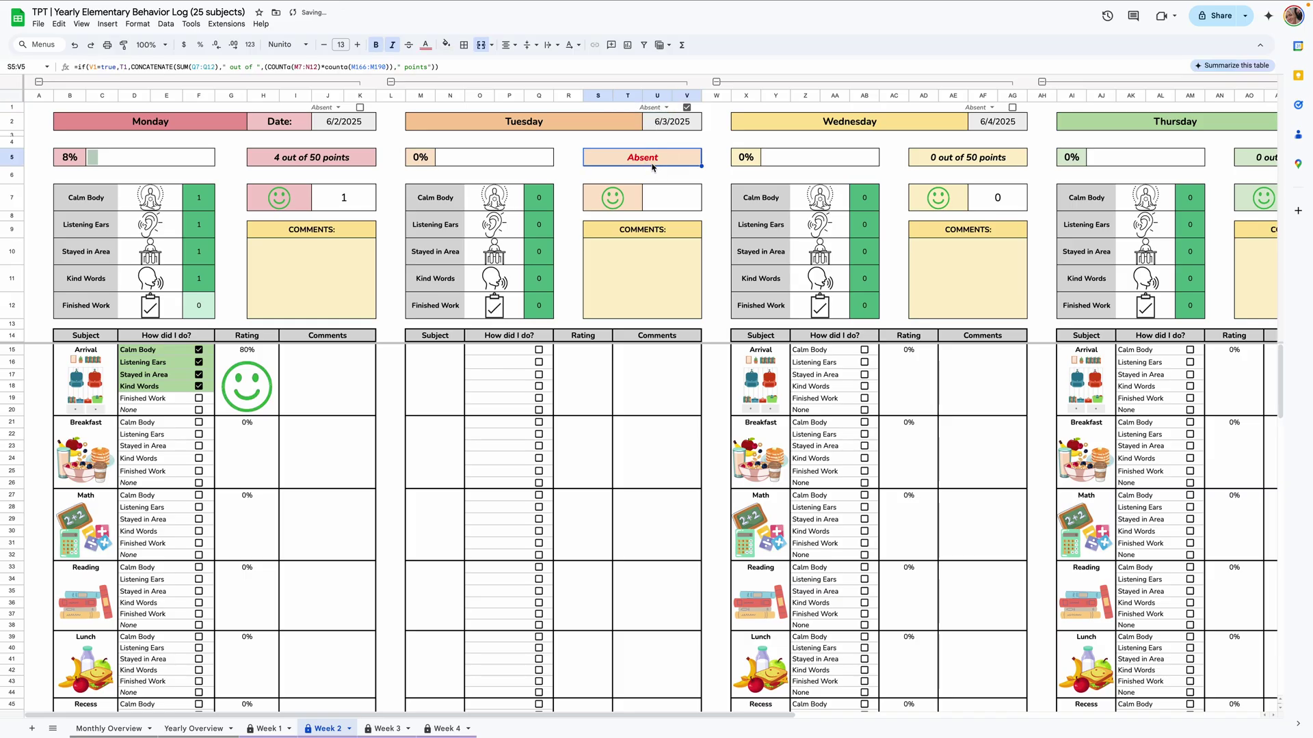
Step: Delete Wednesday's Breakfast and Math subjects, then undo to restore them
scroll(494, 437, "right", 5)
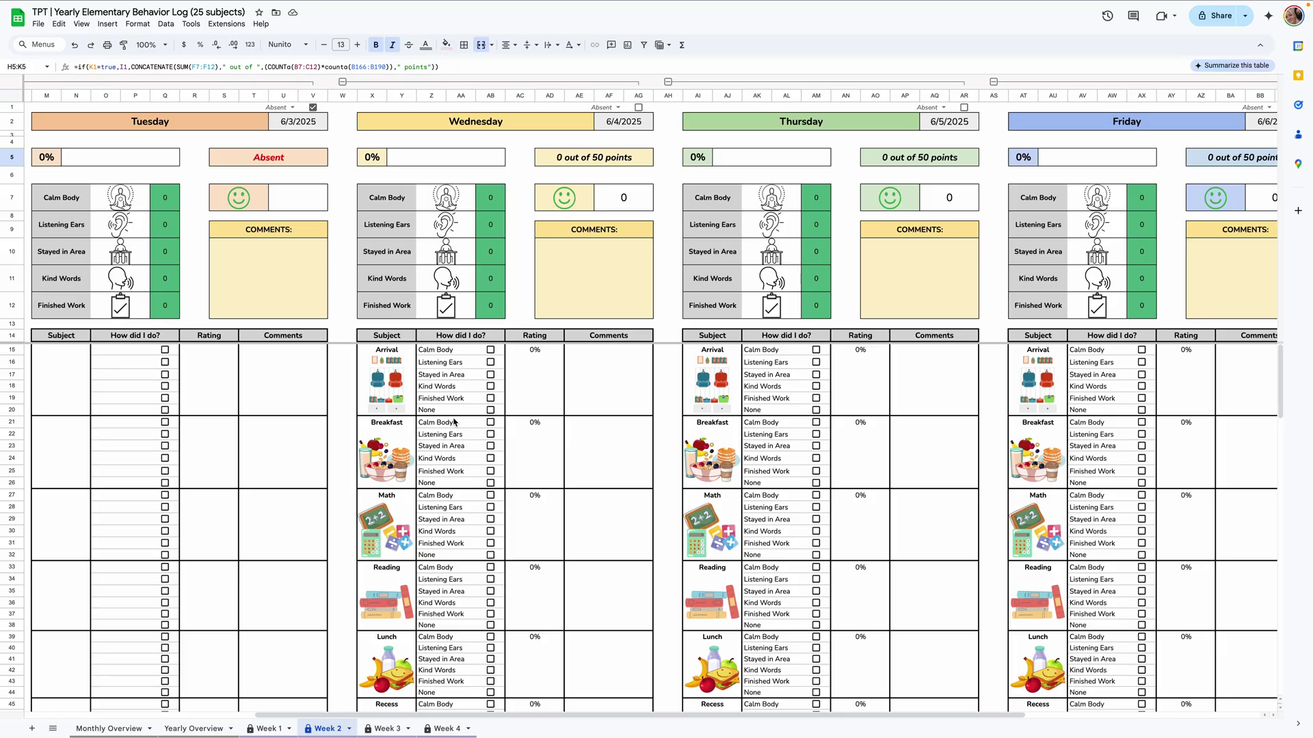
left_click(397, 427)
key("Delete")
left_click(394, 496)
key("Delete")
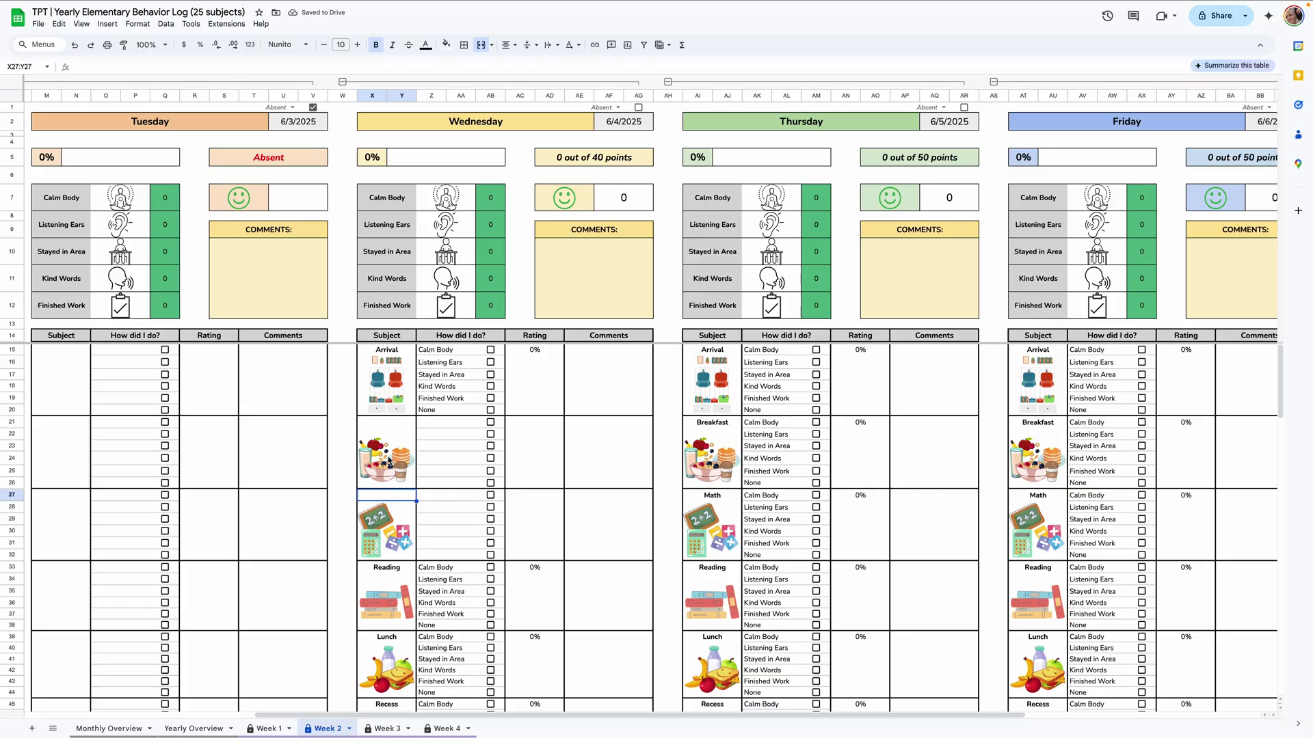
key("ctrl+z")
key("ctrl+z")
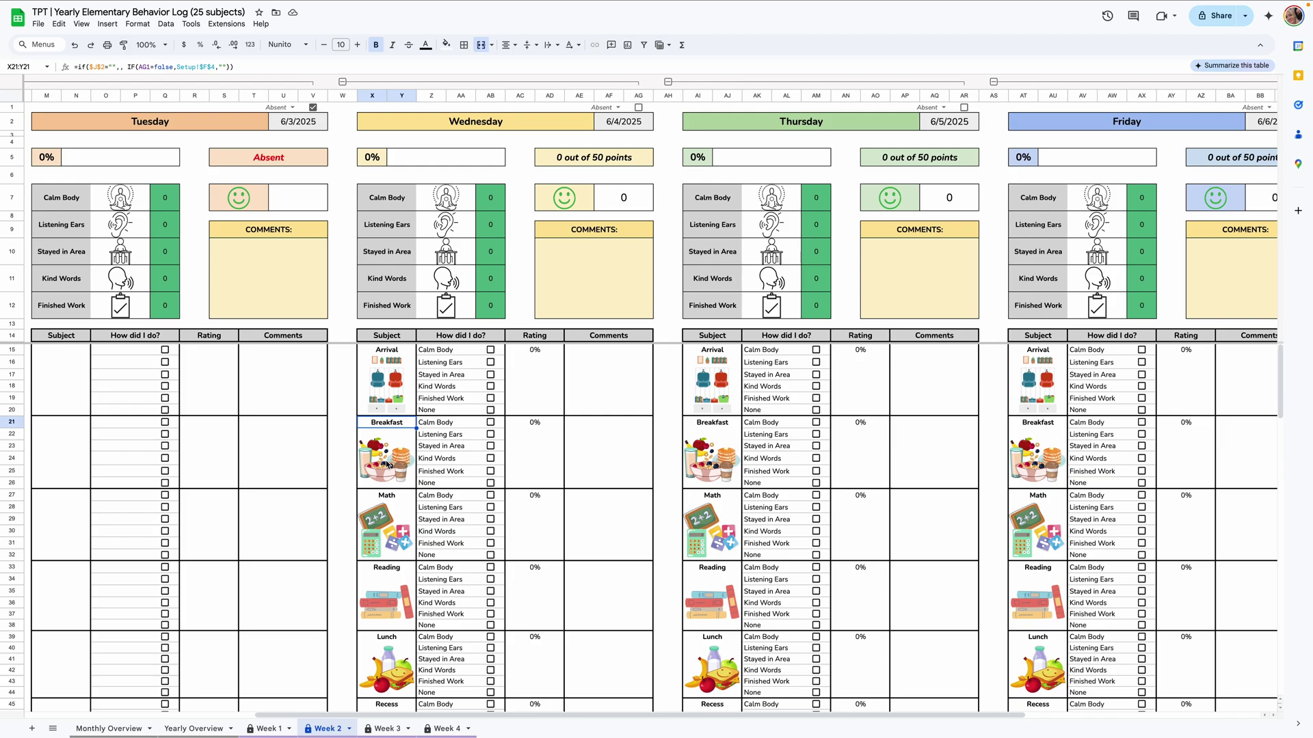
Step: Clear Kind Words and Finished Work under Wednesday Breakfast and tick four Breakfast behaviors, including Calm Body
left_click_drag(443, 459, 444, 472)
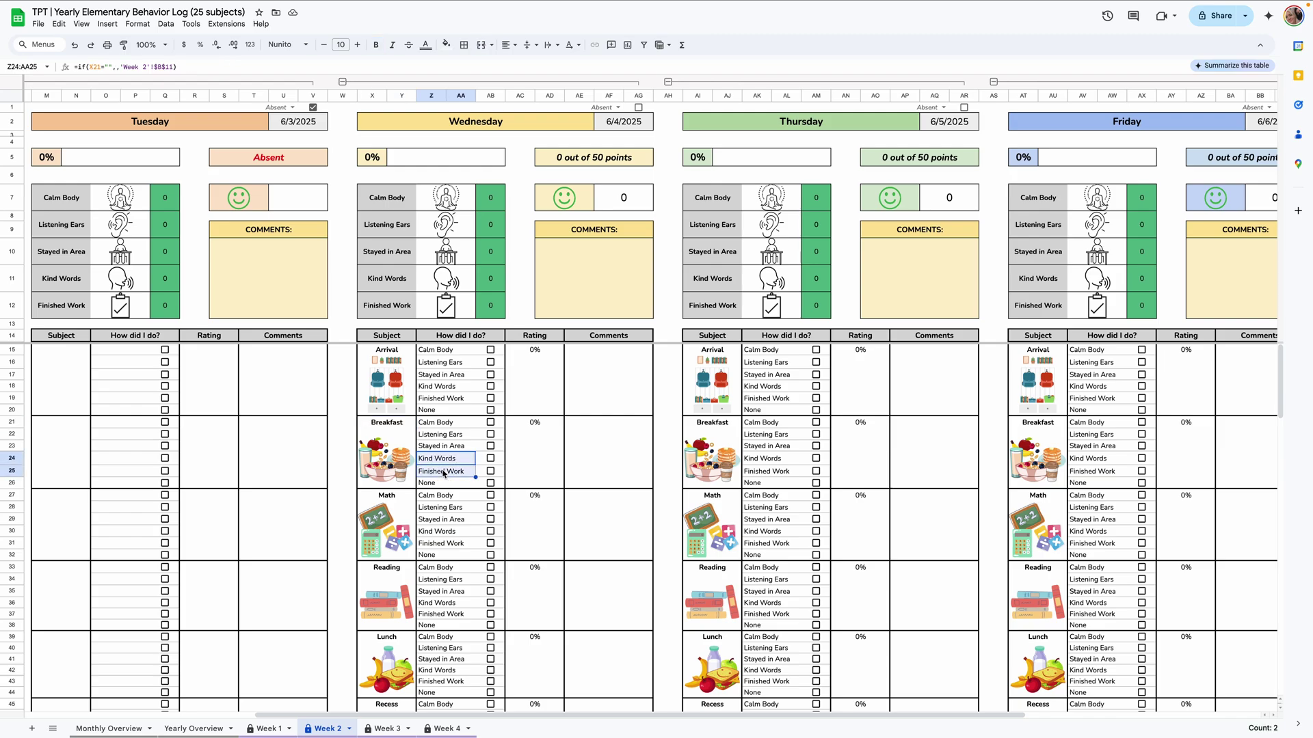
key("Delete")
left_click(443, 472)
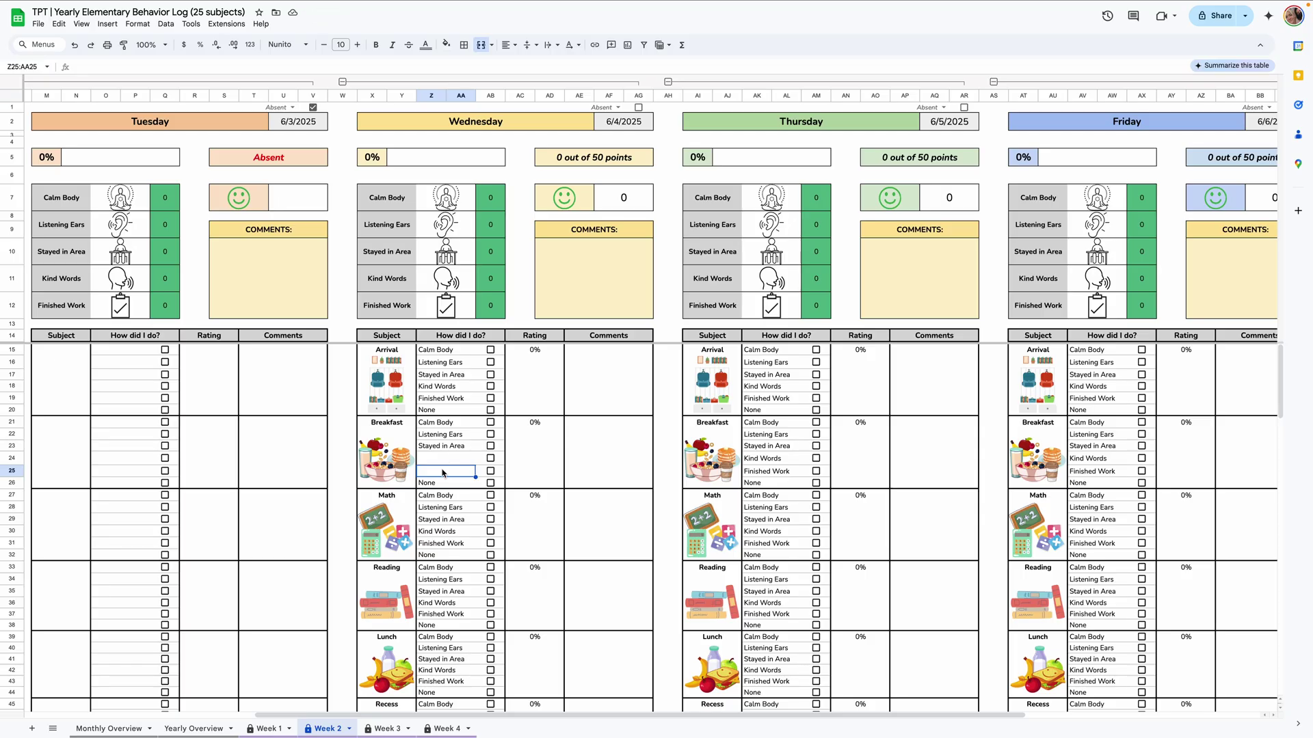
left_click(490, 422)
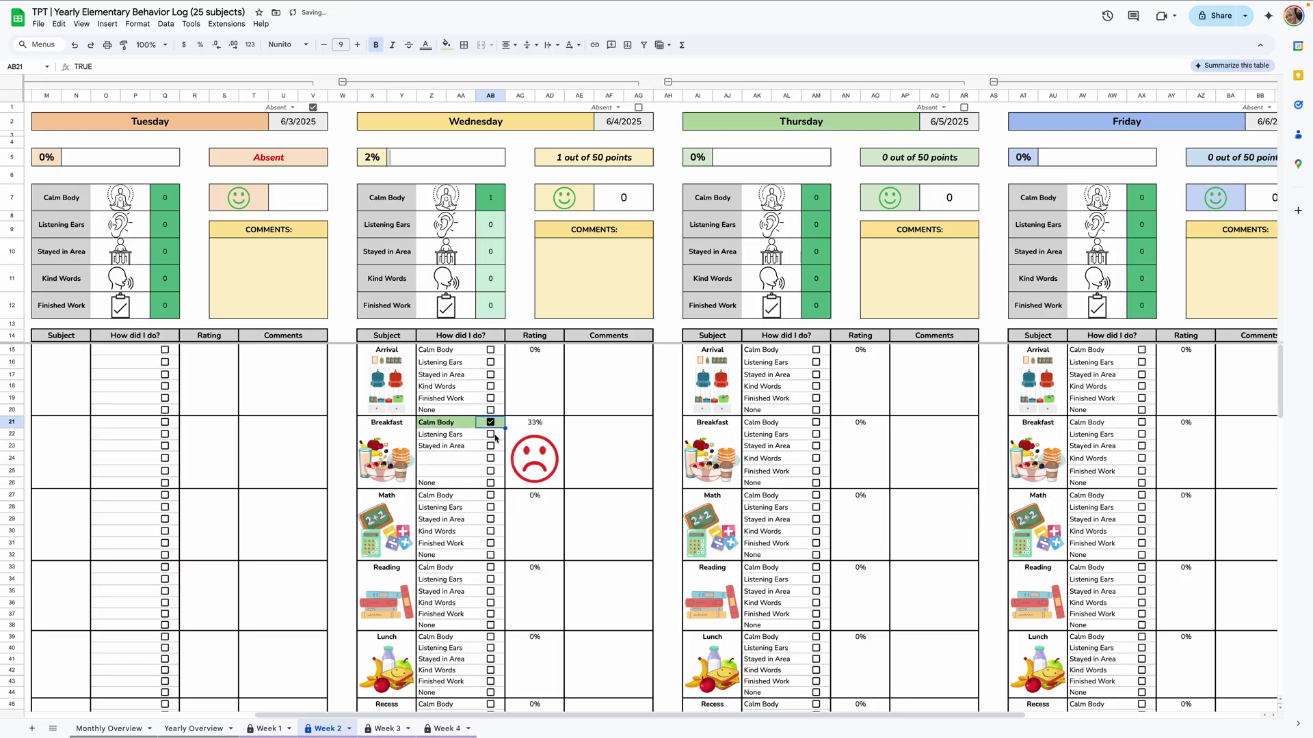
left_click(490, 434)
left_click(490, 446)
left_click(533, 430)
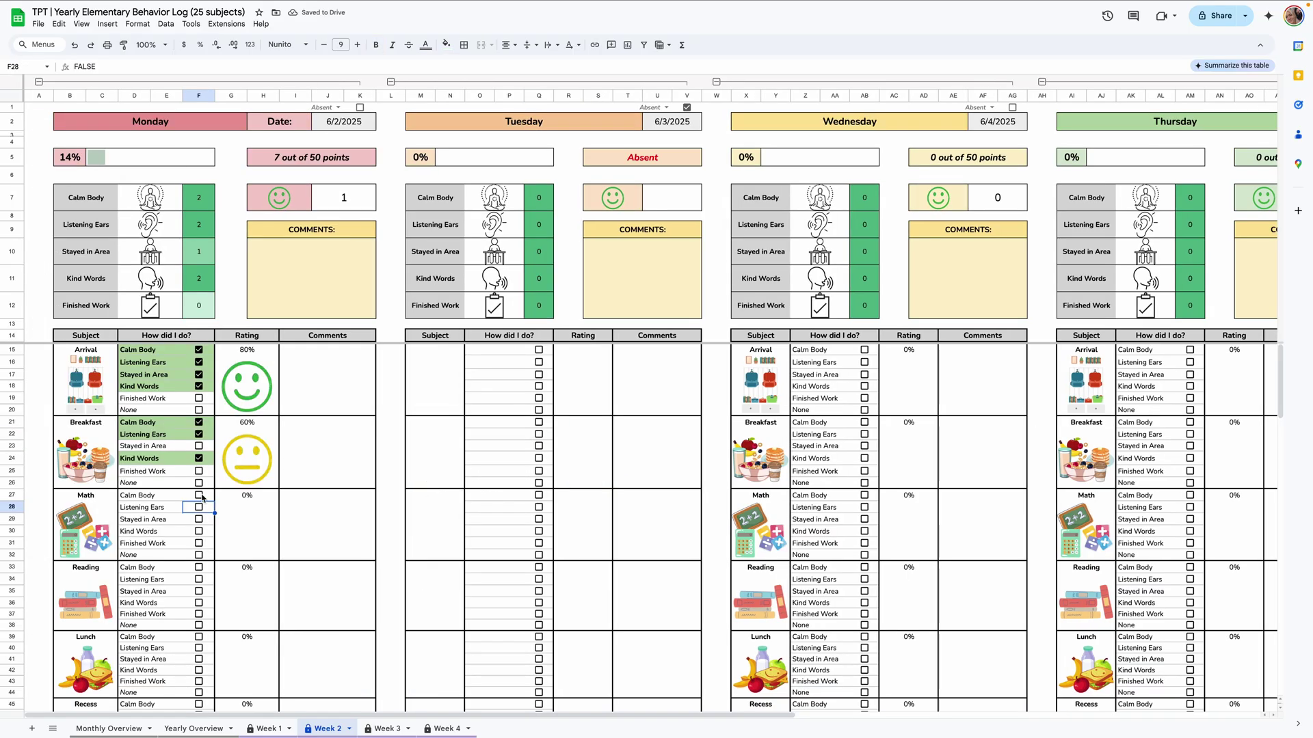
Step: Tick Calm Body, Listening Ears and Kind Words for Monday Math and mark Monday Reading as None
left_click(198, 495)
left_click(199, 507)
left_click(198, 531)
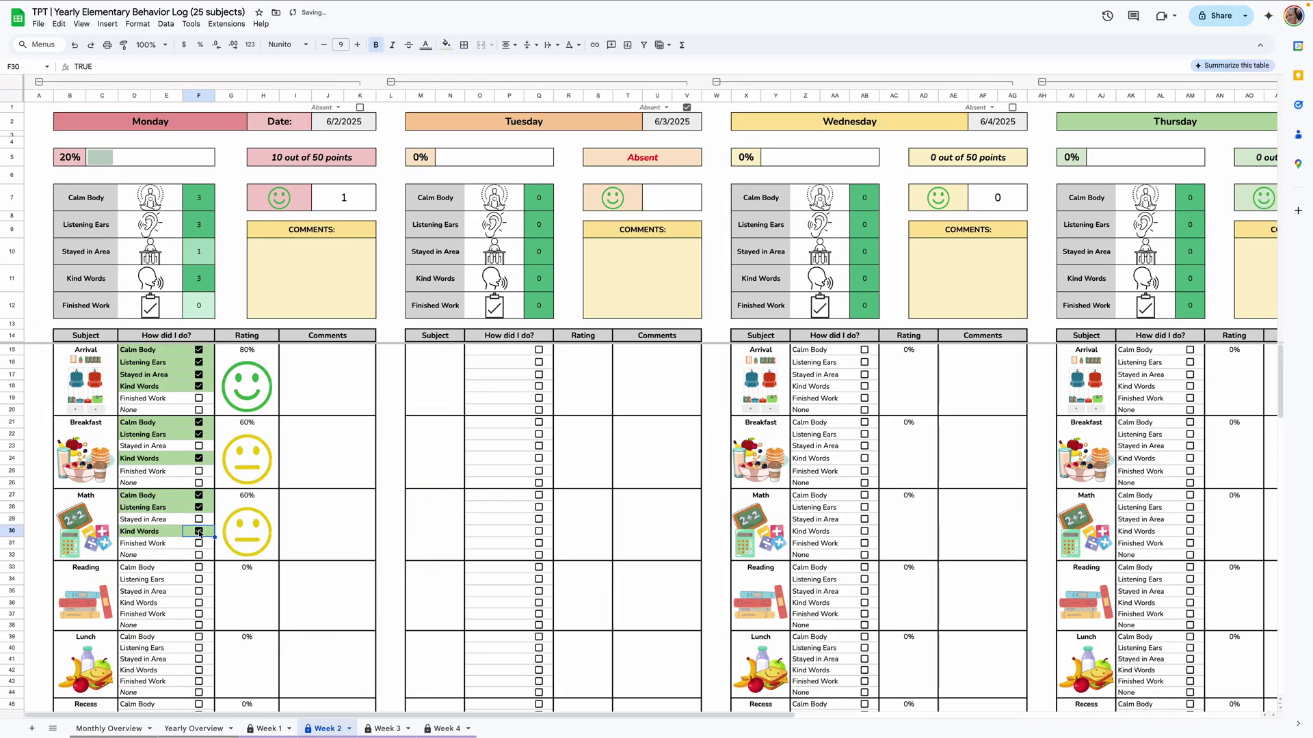
left_click(199, 625)
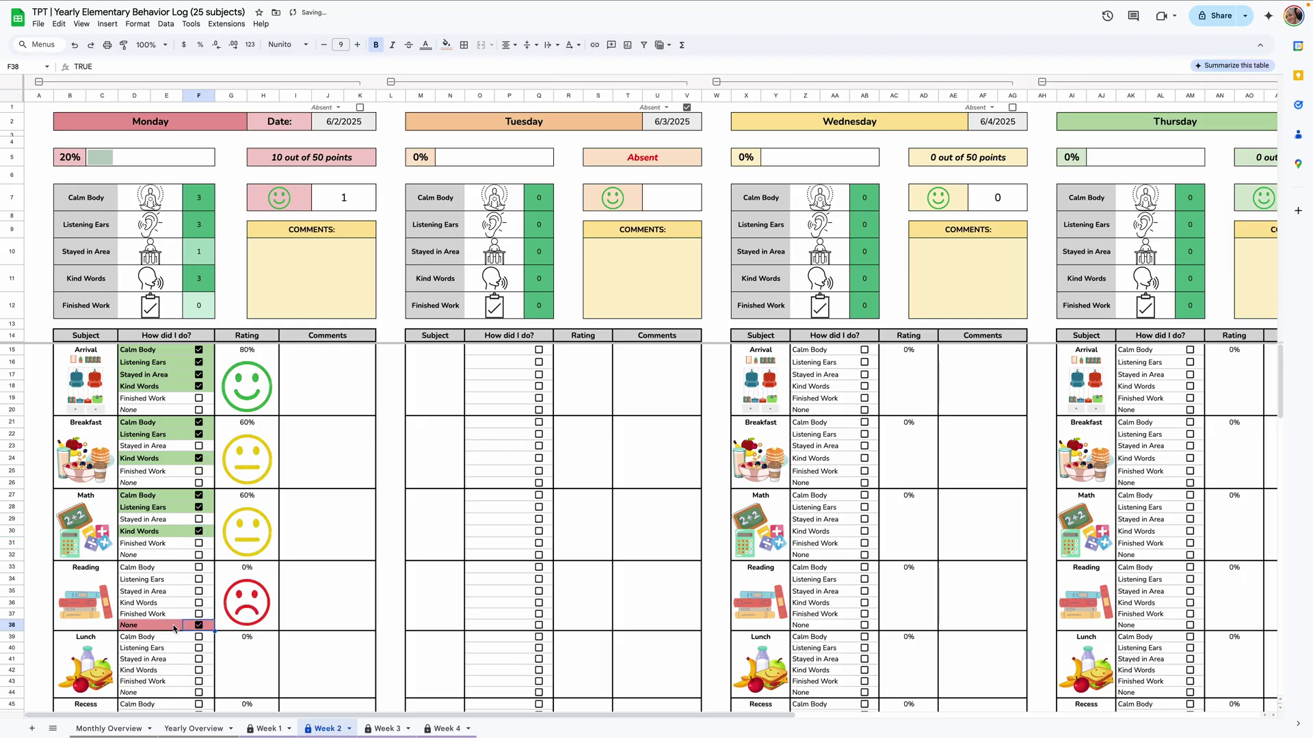
Step: Inspect the behavior-count, smiley-rating, daily percentage and 10-out-of-50 points formulas
left_click(197, 195)
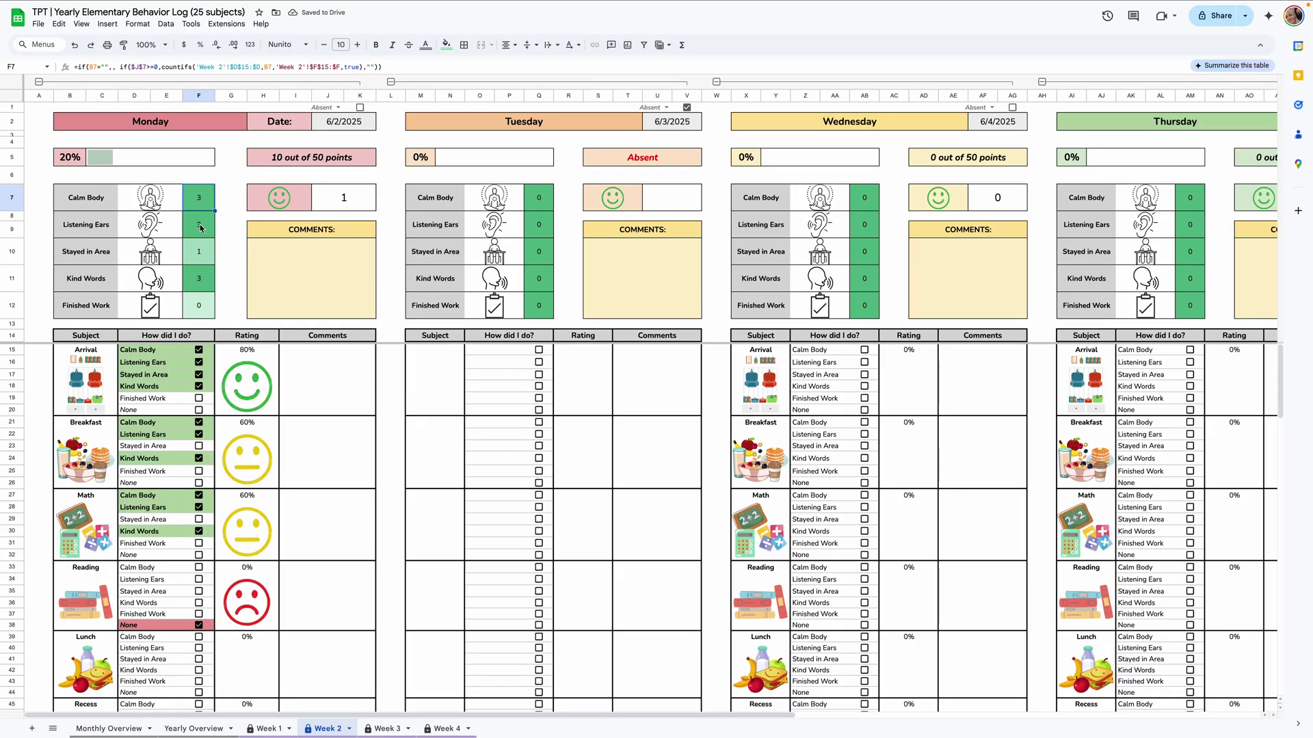
left_click(199, 226)
left_click(199, 252)
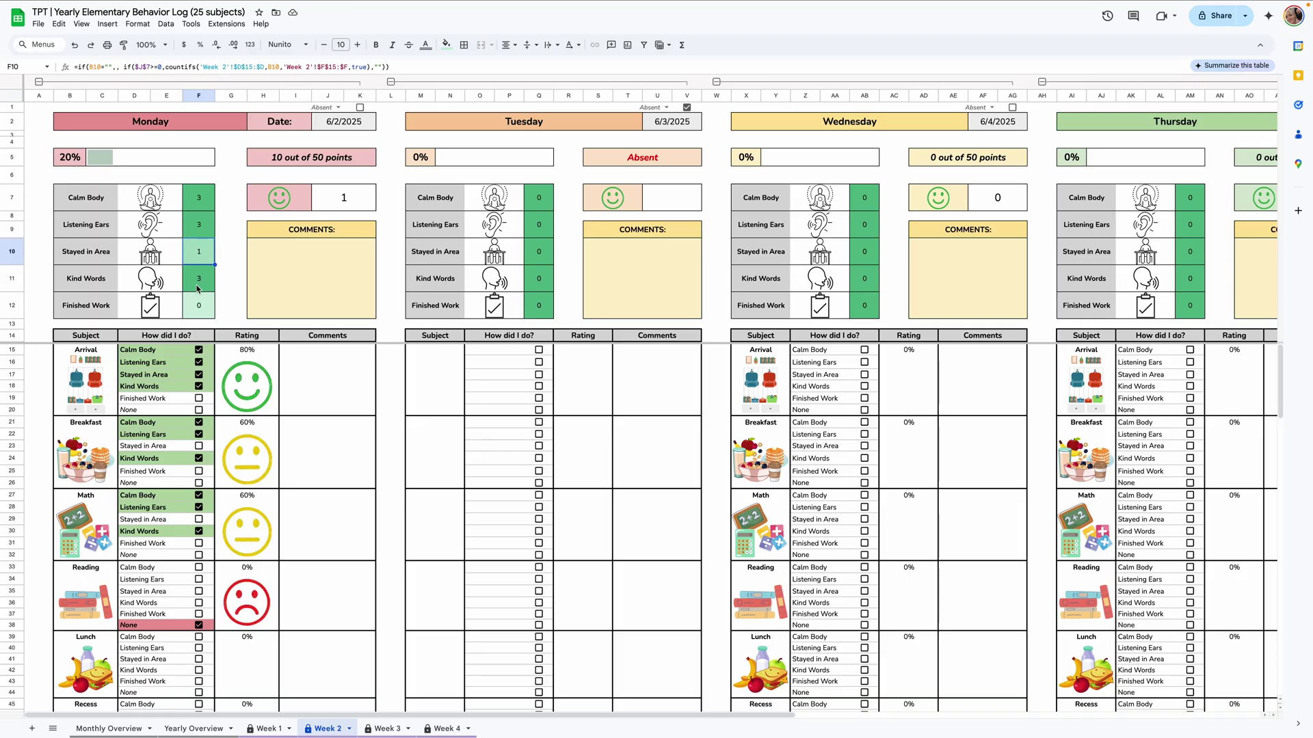
left_click(343, 199)
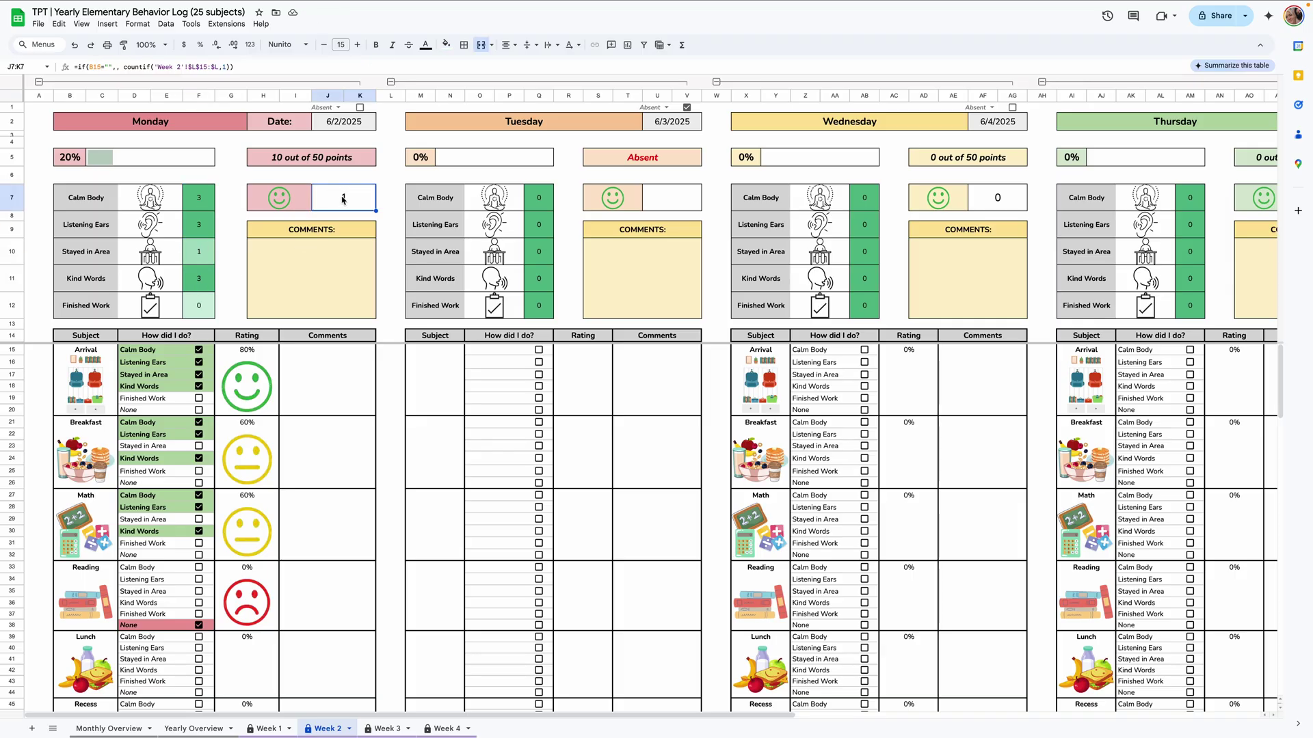
left_click(106, 163)
left_click(257, 165)
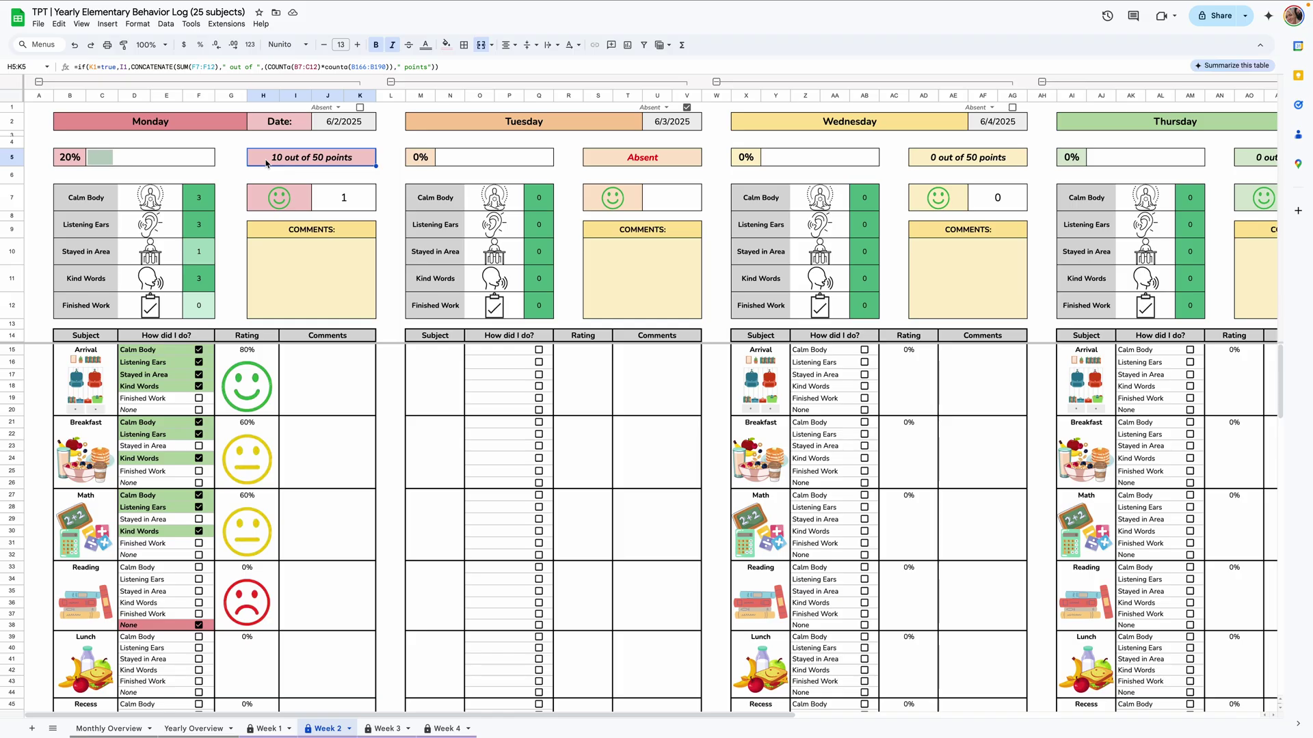
Step: Switch to the filled-in Week 1 sheet and look at the end-of-week comments area
key("ctrl+shift+Page_Up")
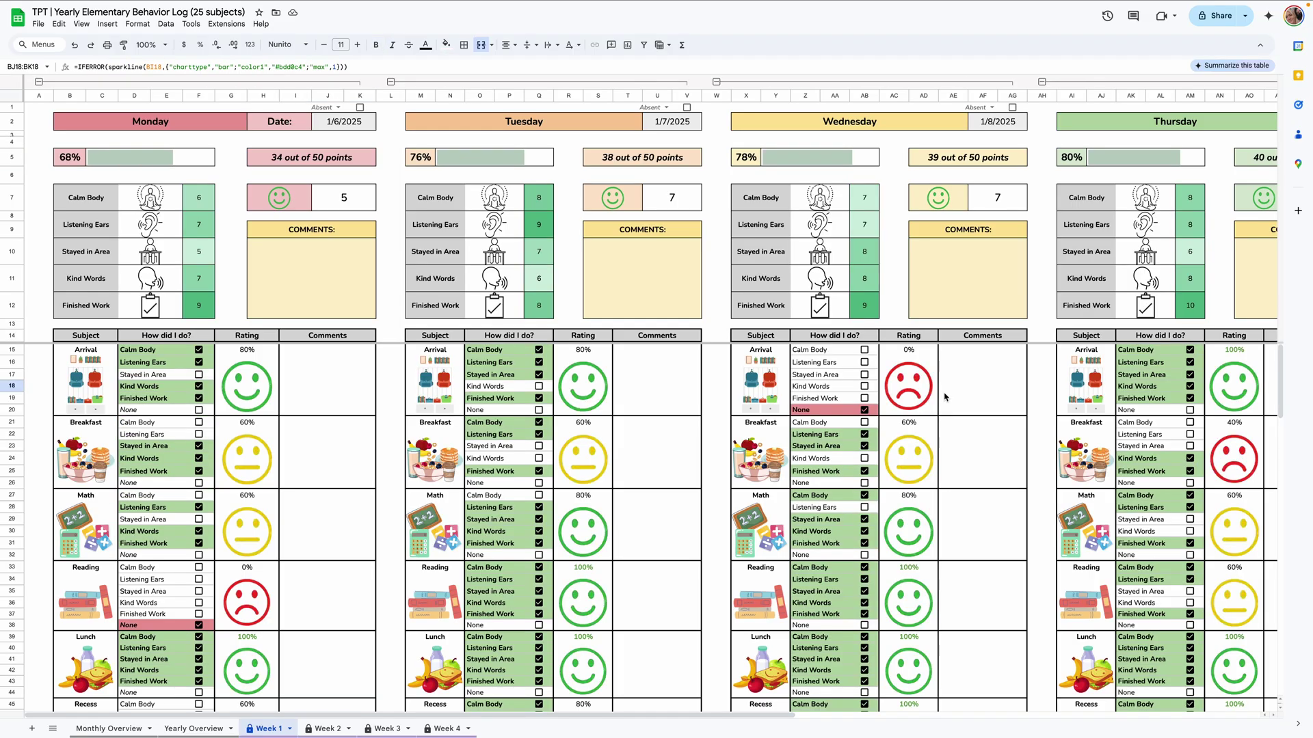
scroll(944, 398, "right", 10)
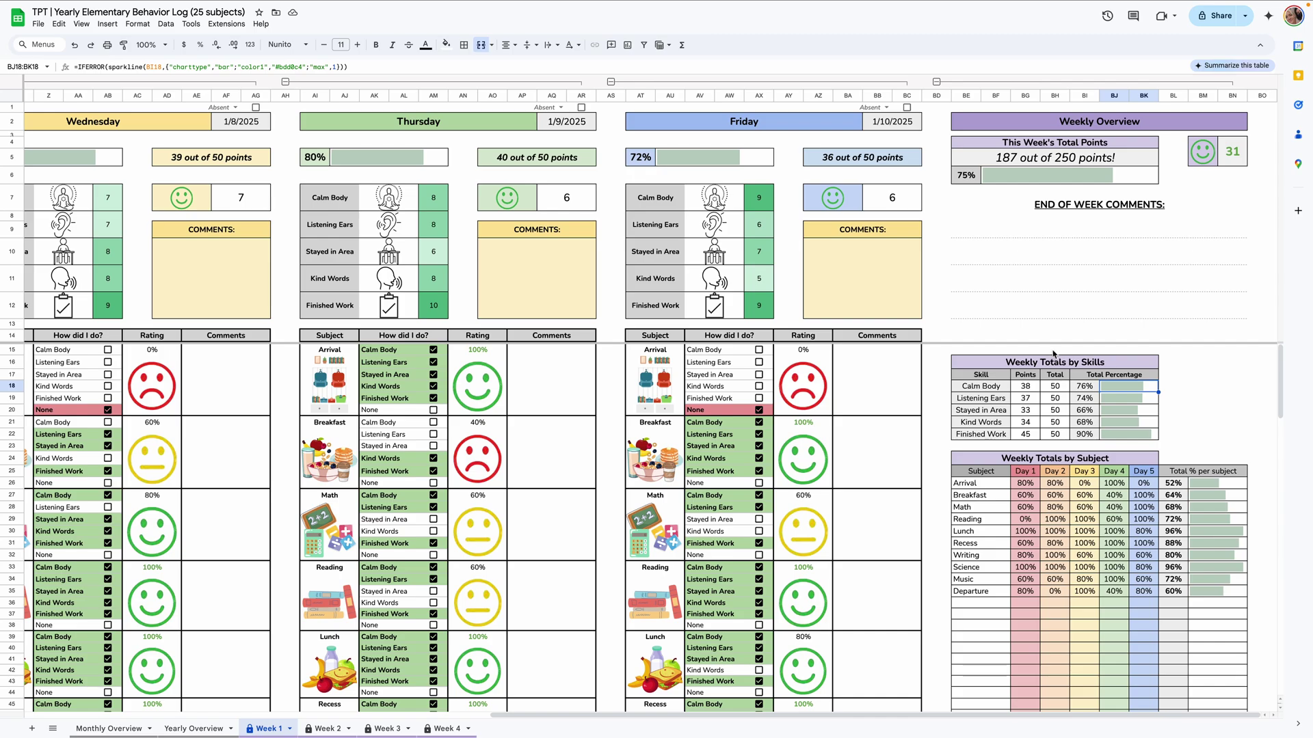
left_click(1042, 232)
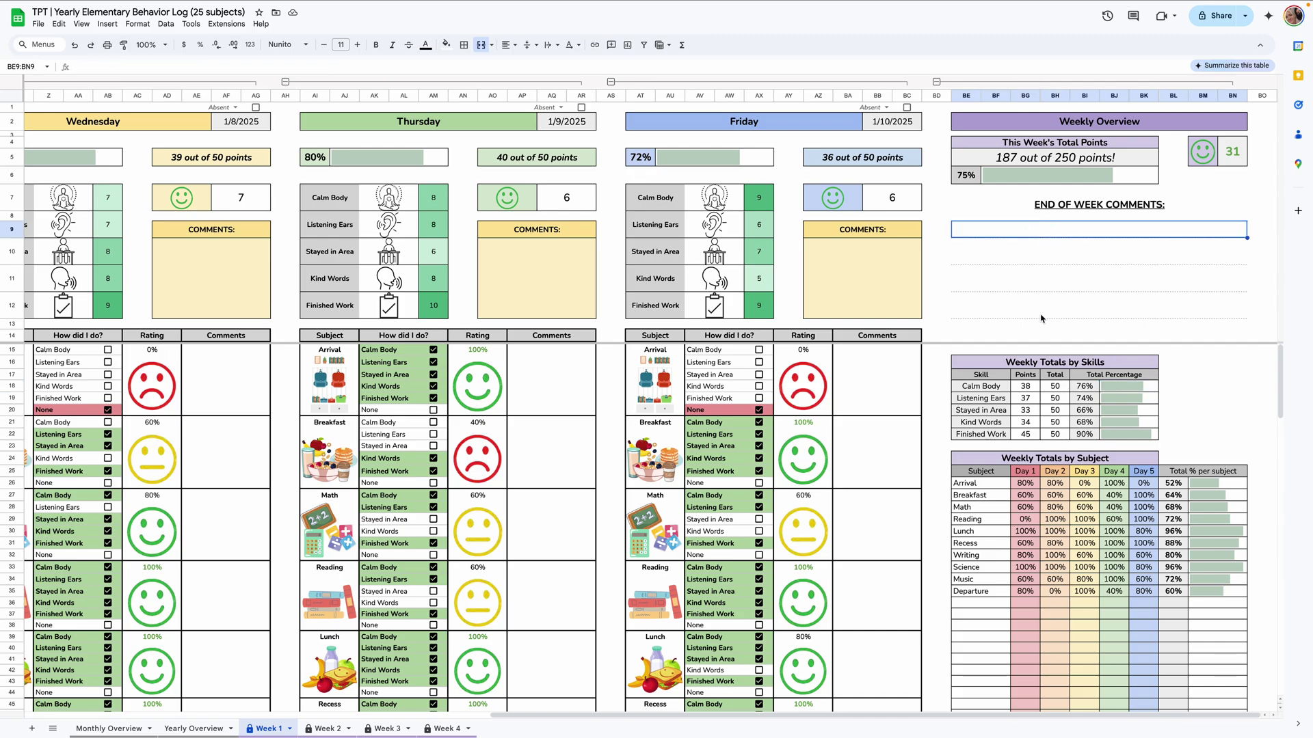
scroll(610, 296, "left", 10)
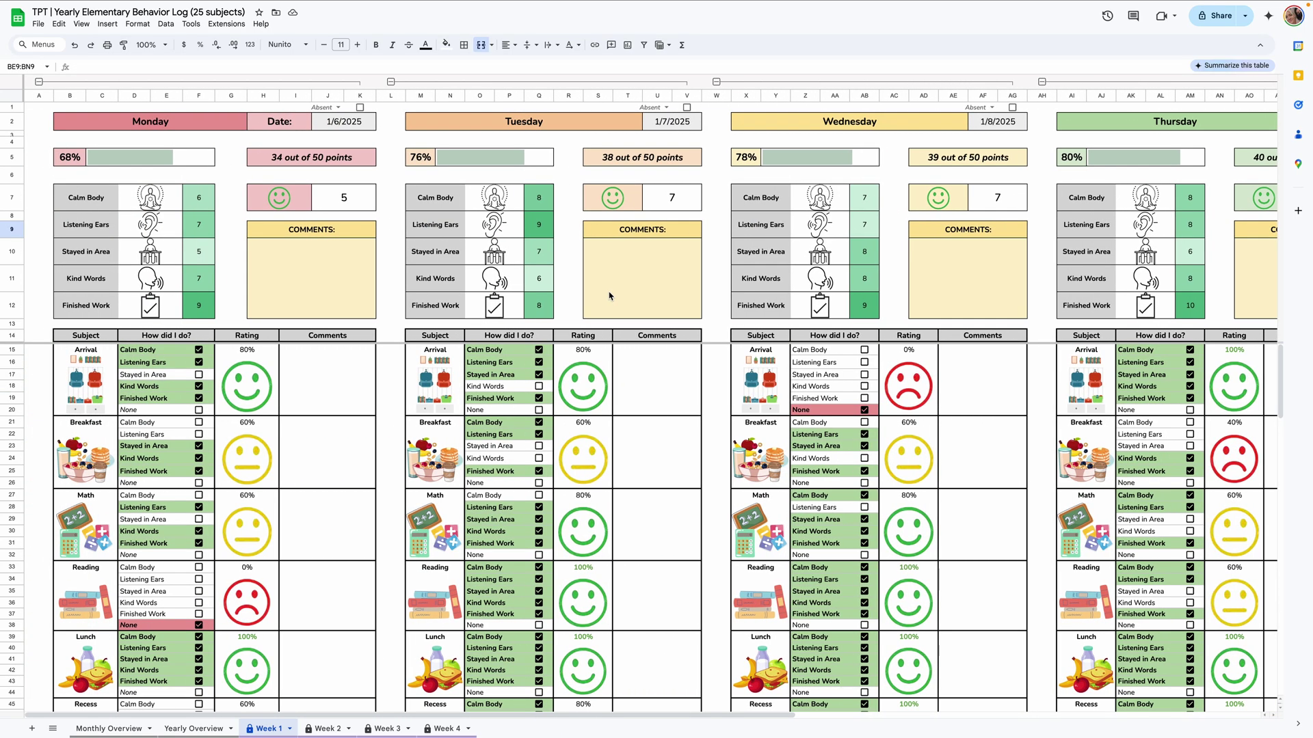
Step: Collapse the Monday, Tuesday, Thursday, Friday and Weekly Overview column groups, leaving only Wednesday
left_click(38, 82)
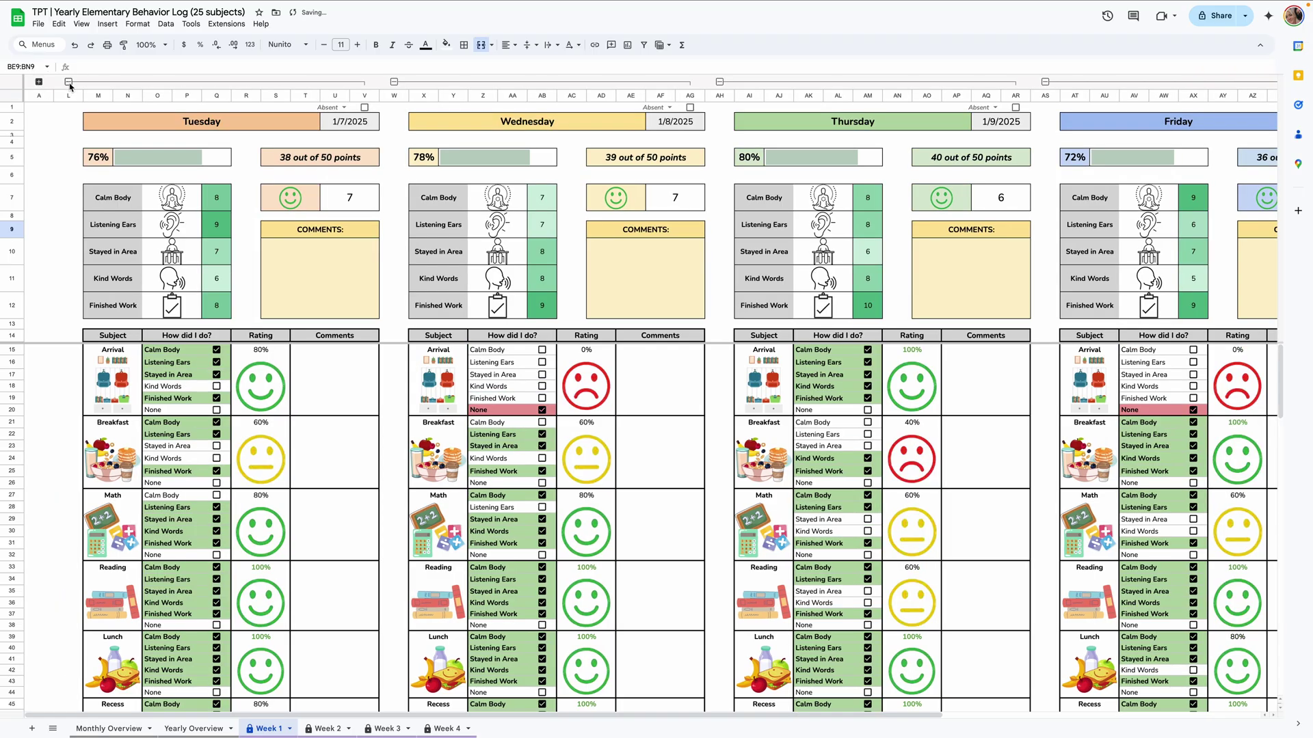
left_click(68, 82)
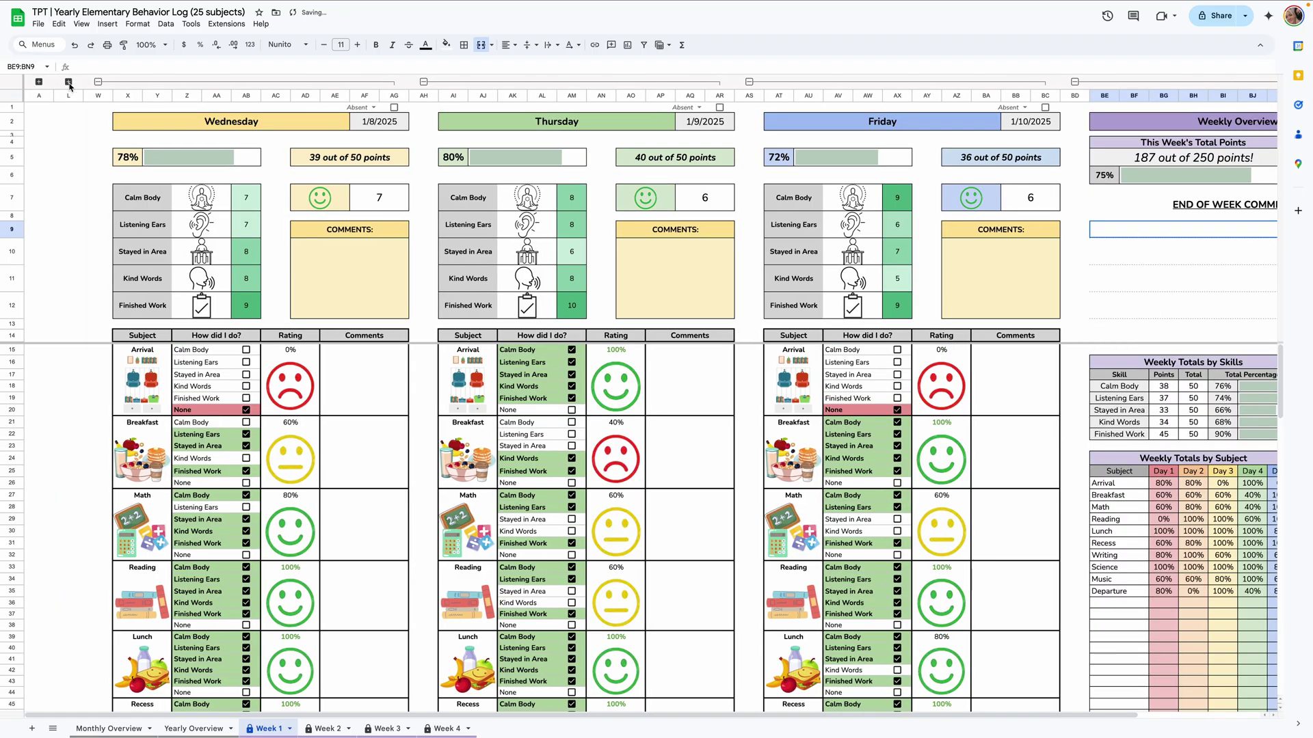
left_click(69, 82)
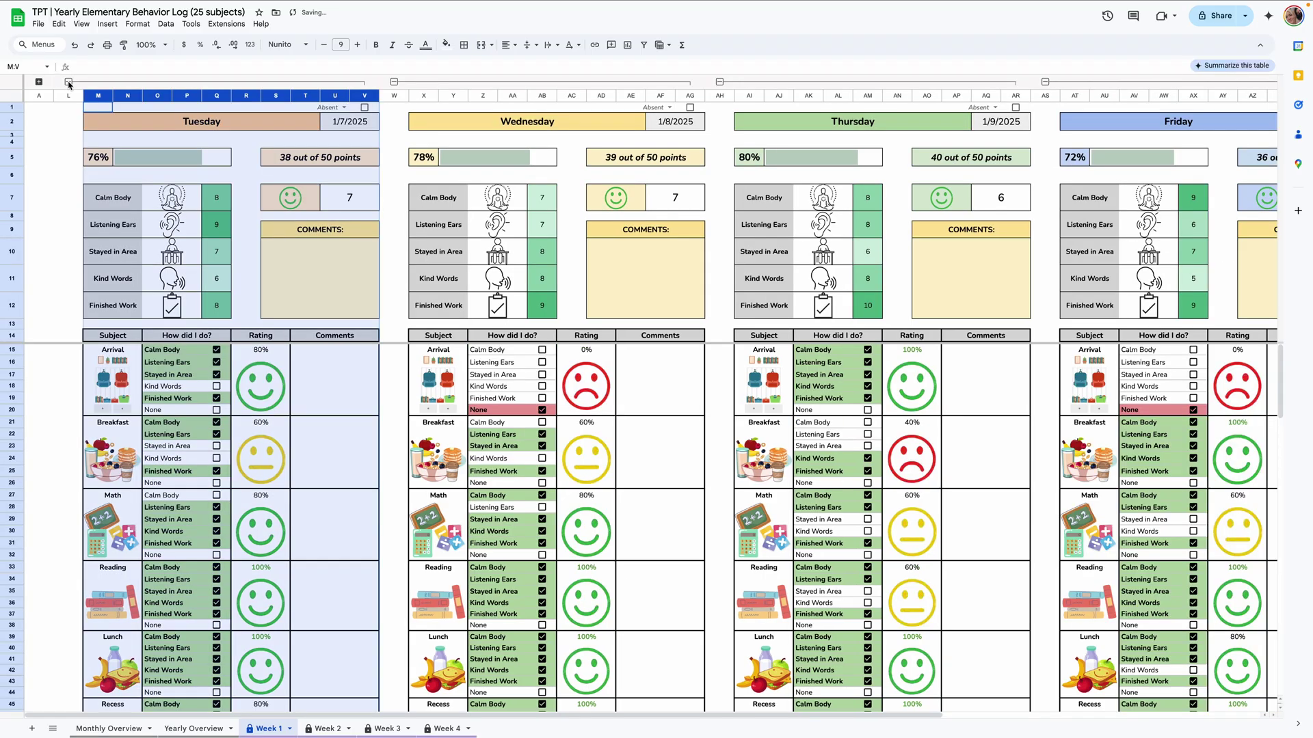
left_click(69, 82)
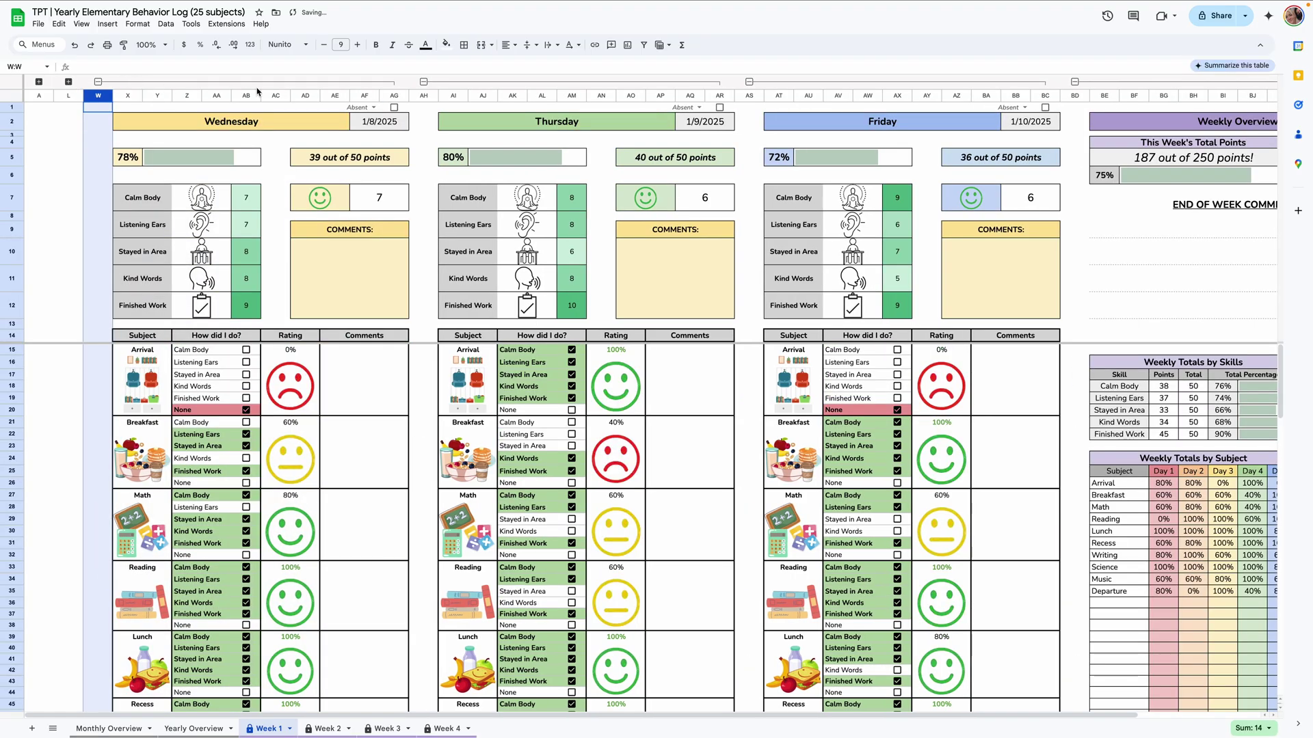
left_click(425, 83)
left_click(453, 83)
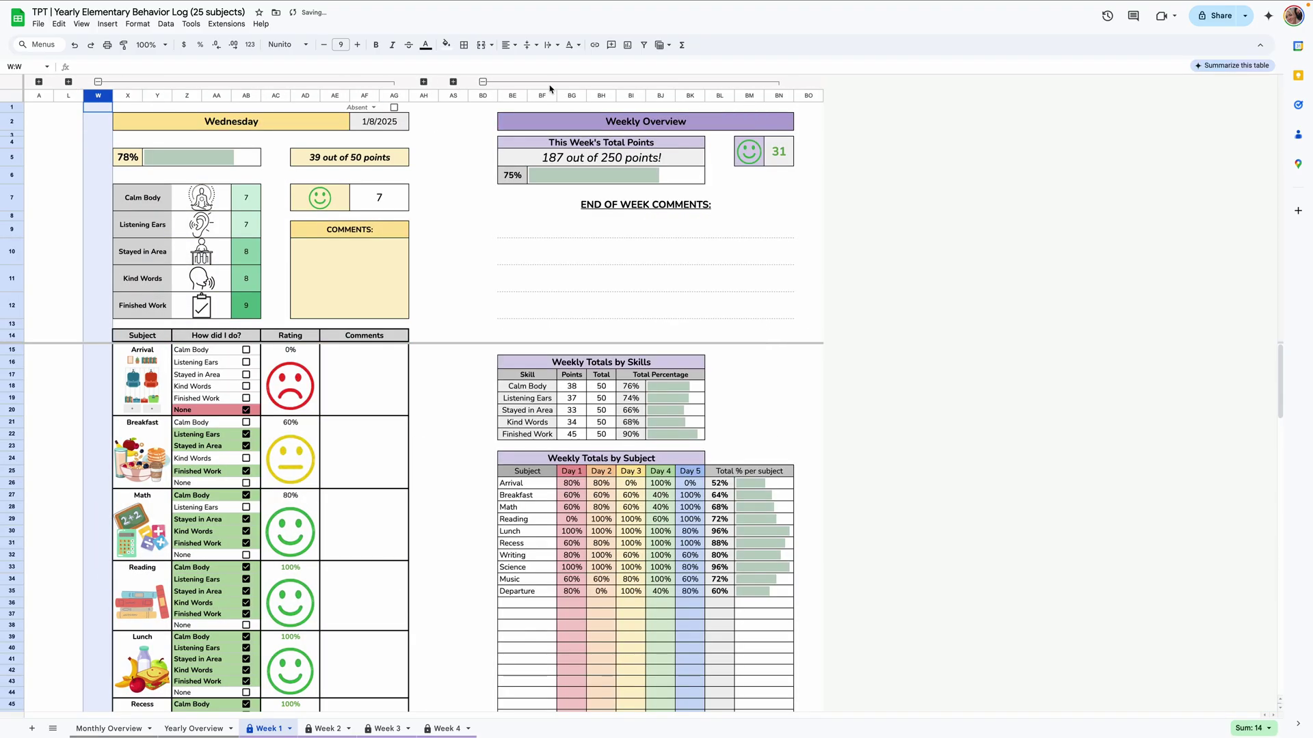
left_click(483, 82)
Step: Hide empty columns AH–BO, undo that, and expand all collapsed Week 1 day groups
left_click(463, 259)
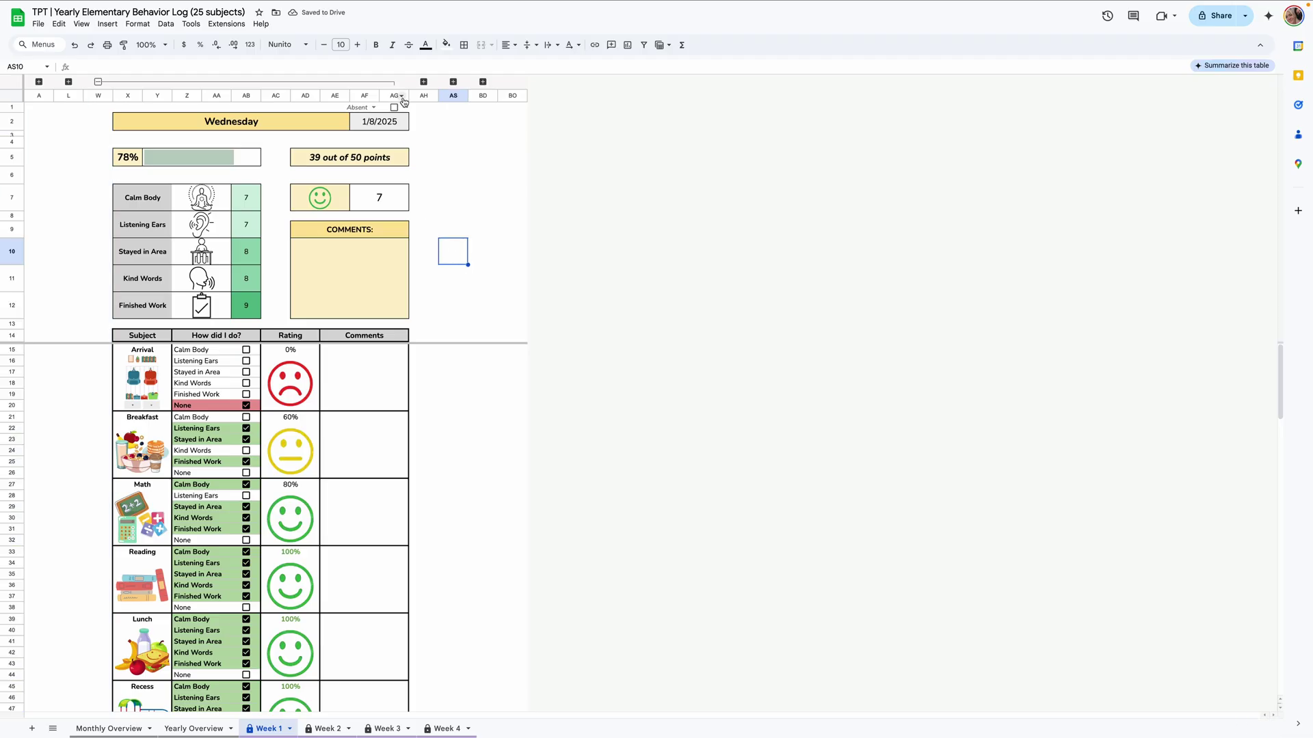
left_click_drag(423, 96, 520, 99)
right_click(512, 97)
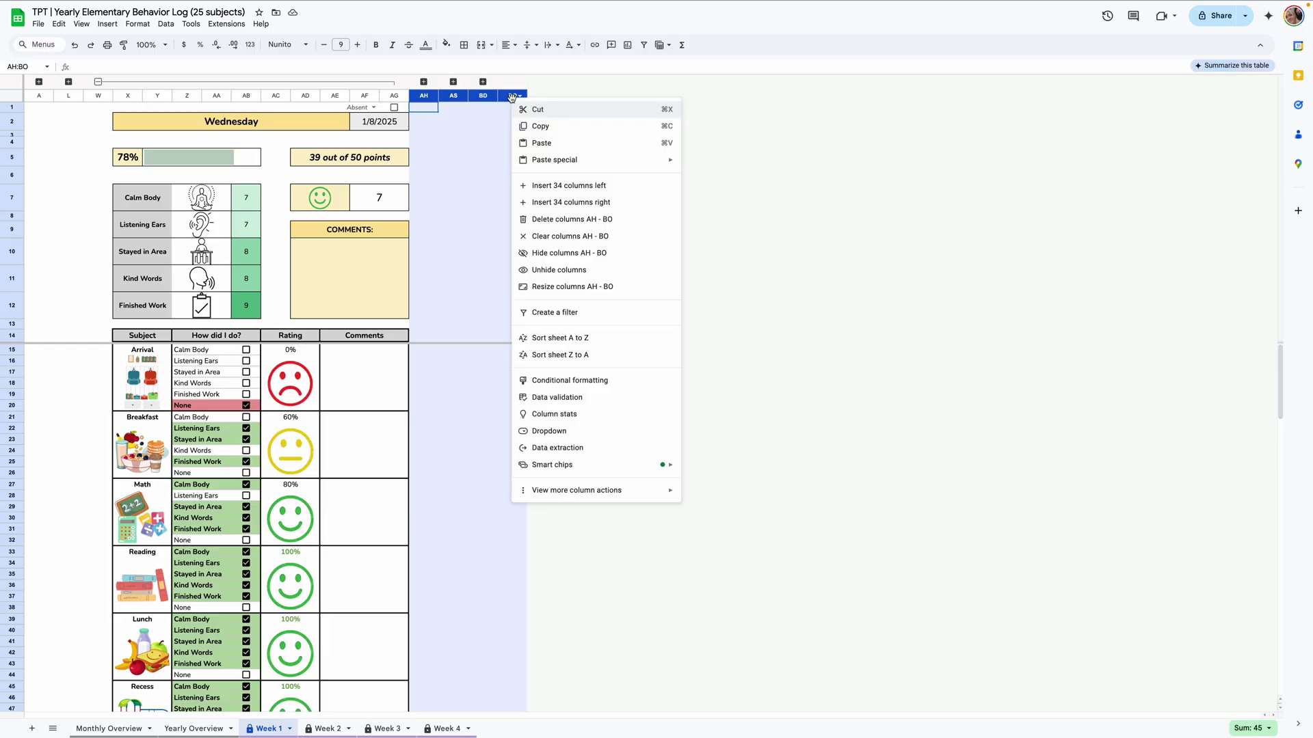
left_click(559, 253)
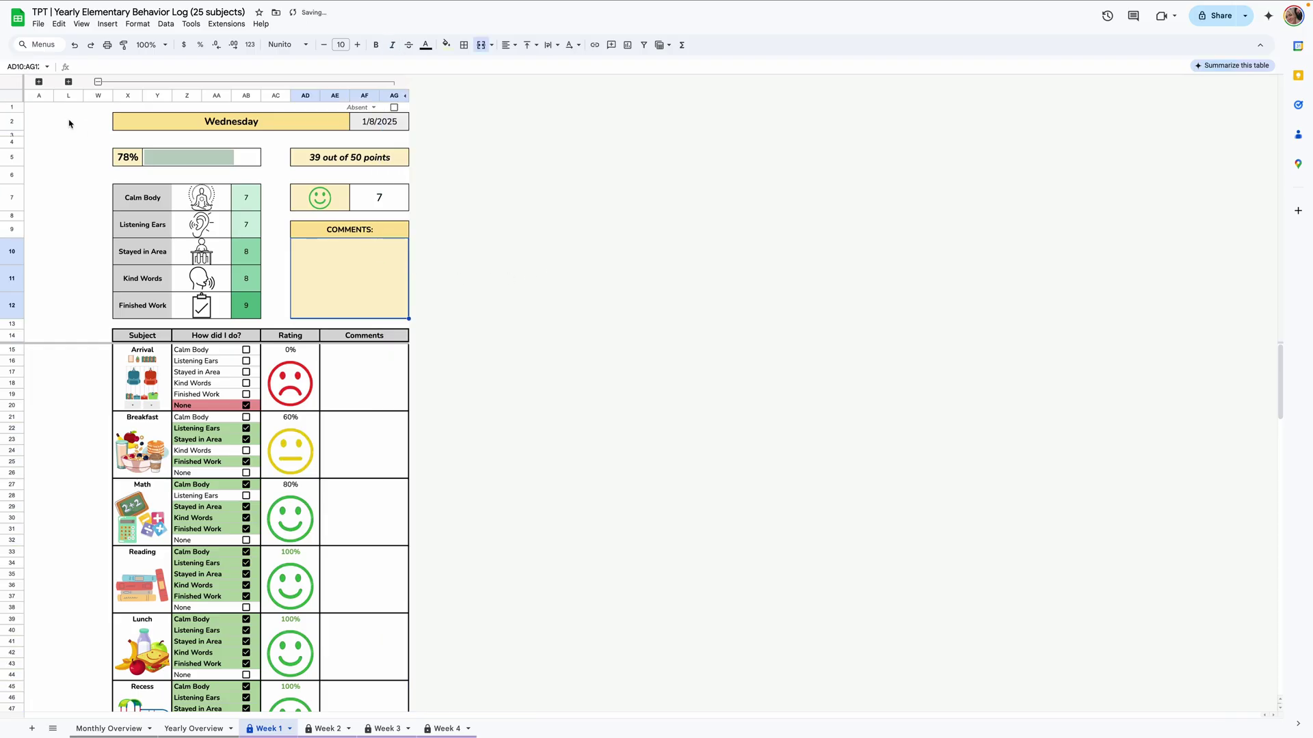
key("ctrl+z")
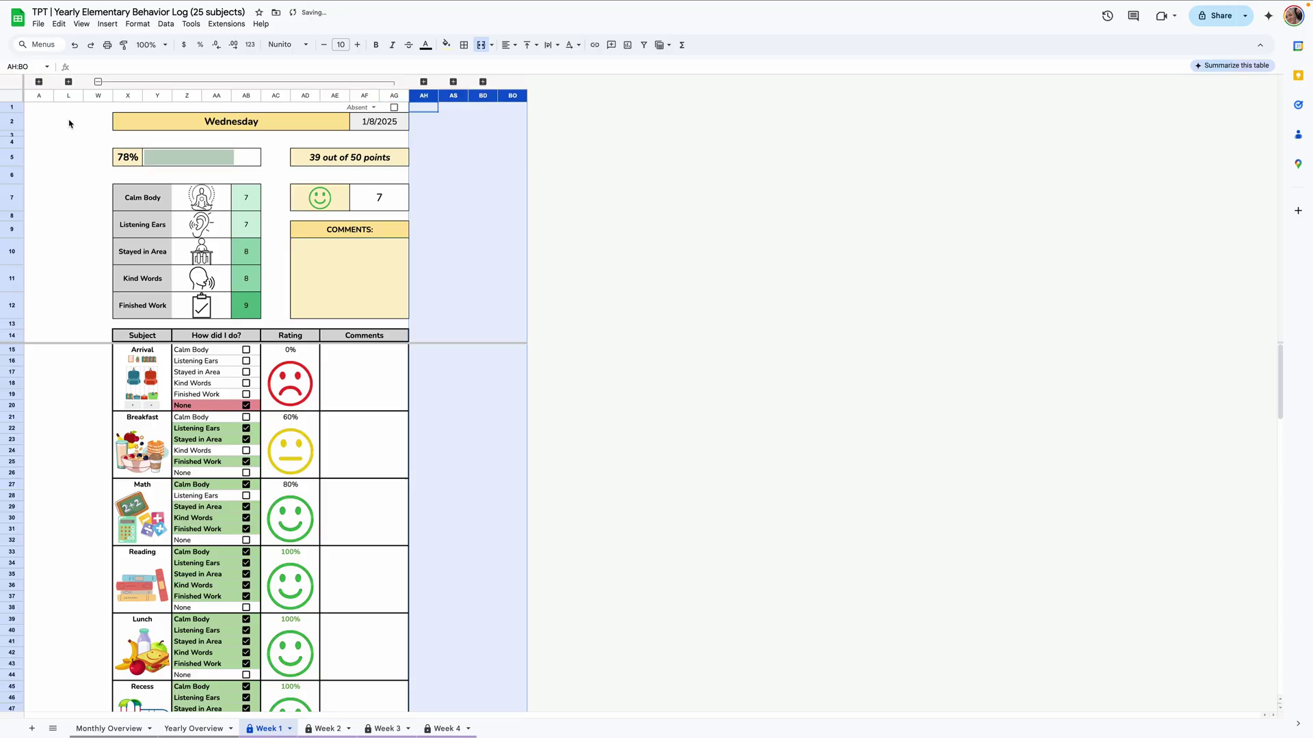
left_click(96, 122)
left_click(39, 82)
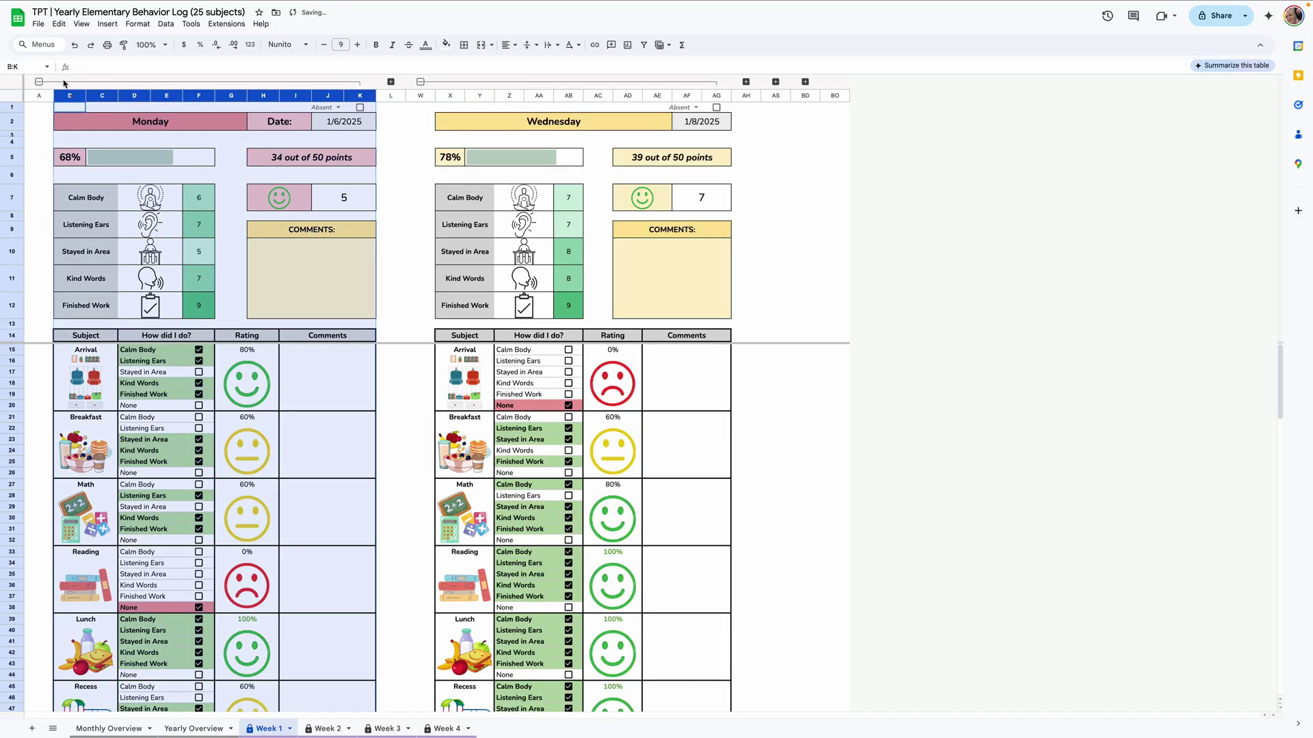
left_click(38, 24)
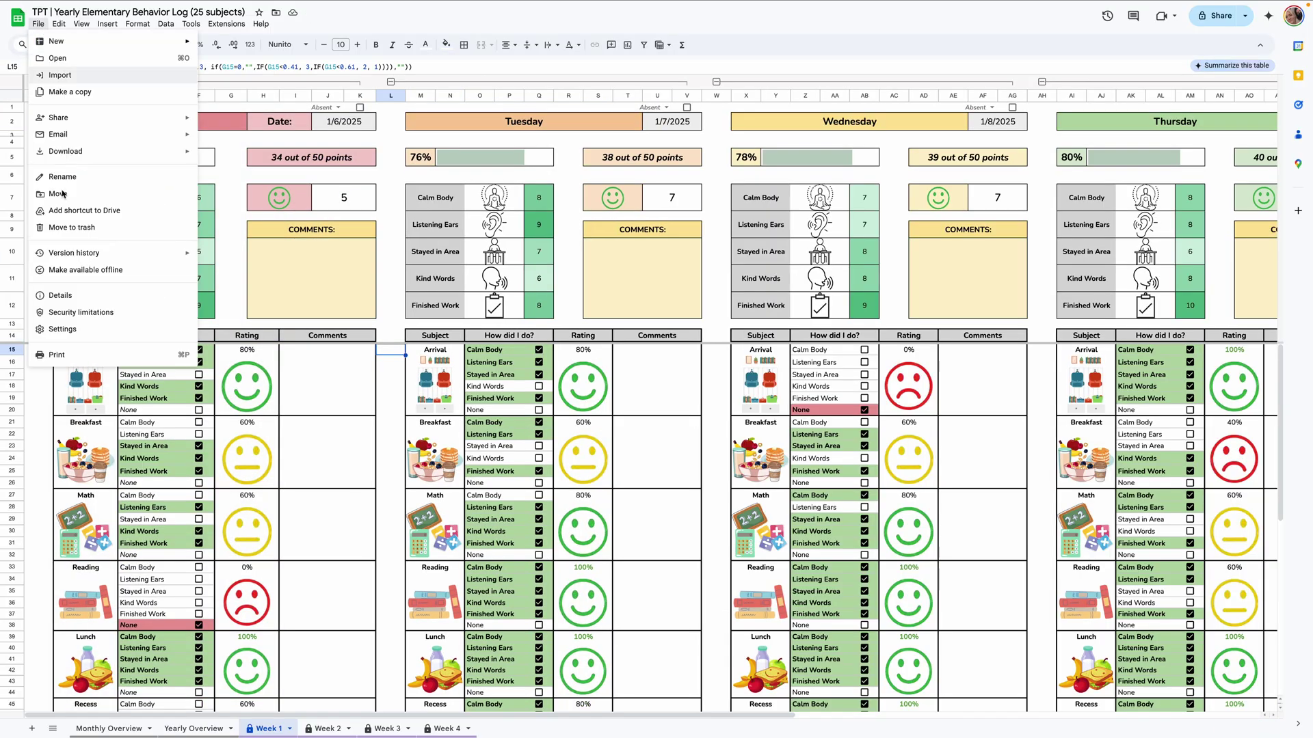
left_click(112, 354)
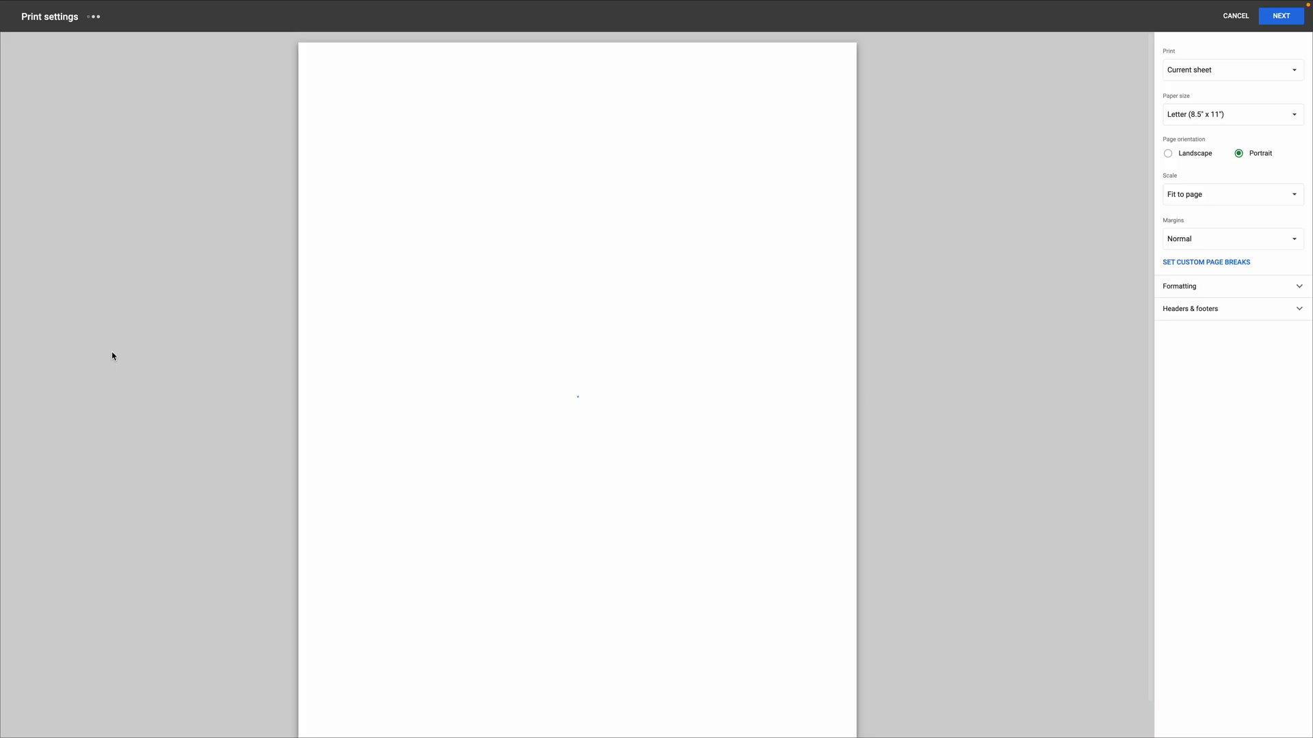
left_click(1192, 153)
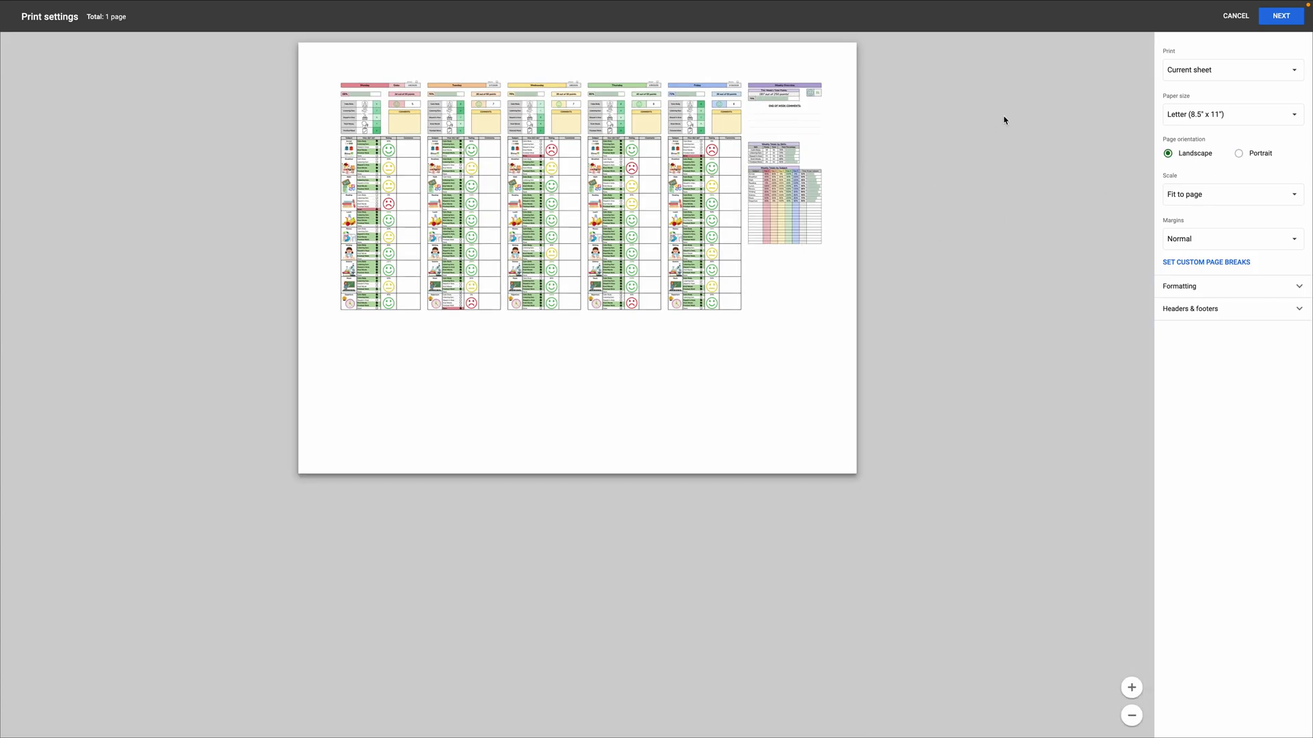
key("Escape")
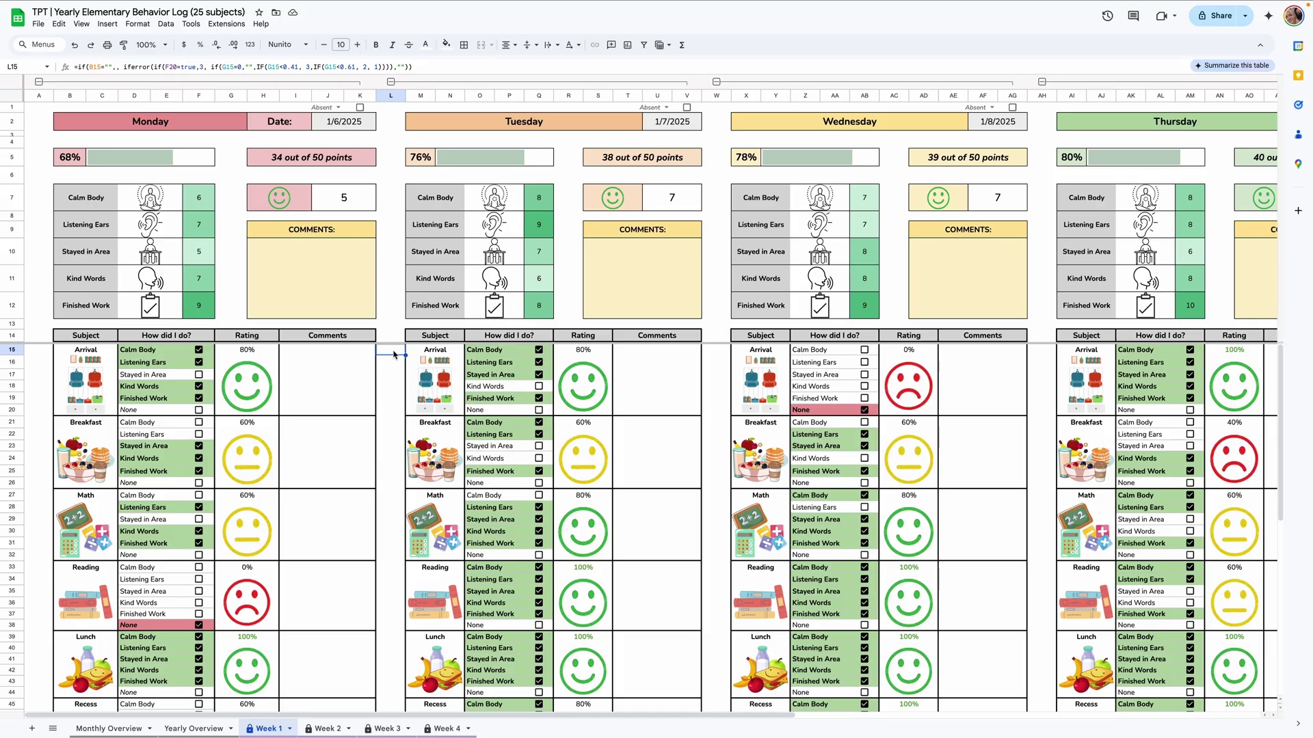
Step: View Wednesday's Breakfast rating formula in cell W21 without changing it
left_click_drag(394, 350, 390, 718)
left_click_drag(716, 355, 714, 382)
left_click(715, 385)
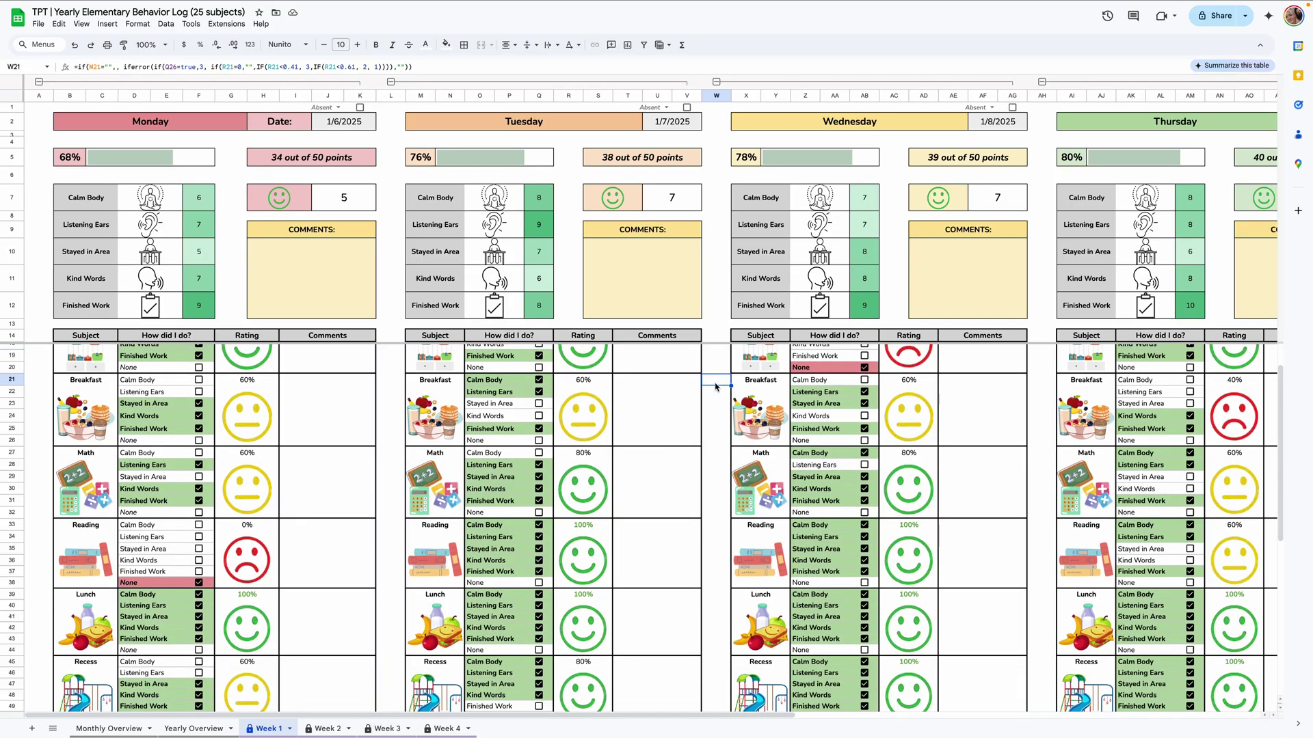
key("Return")
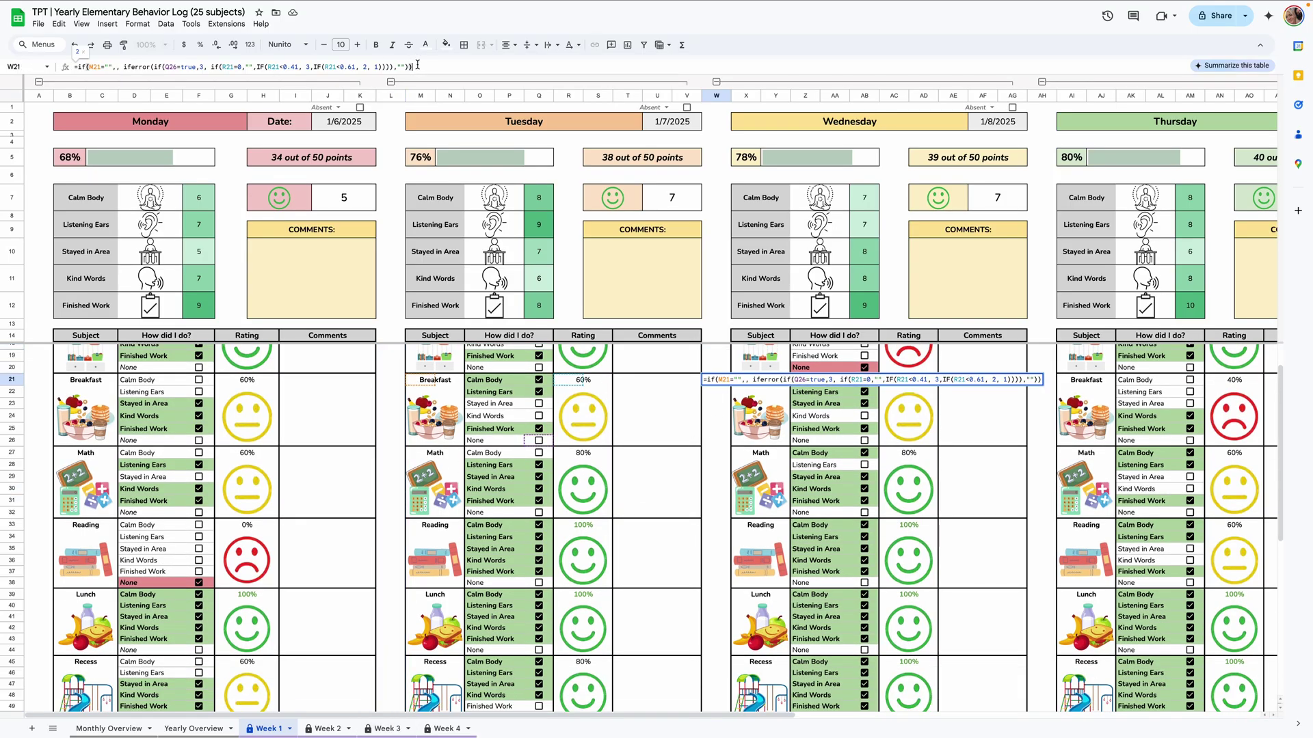
left_click(373, 435)
Step: Select protected rows below Departure through 165, disable the protection warning, undo, then go to Monthly Overview
scroll(375, 438, "down", 8)
left_click(11, 680)
left_click_drag(12, 680, 482, 424)
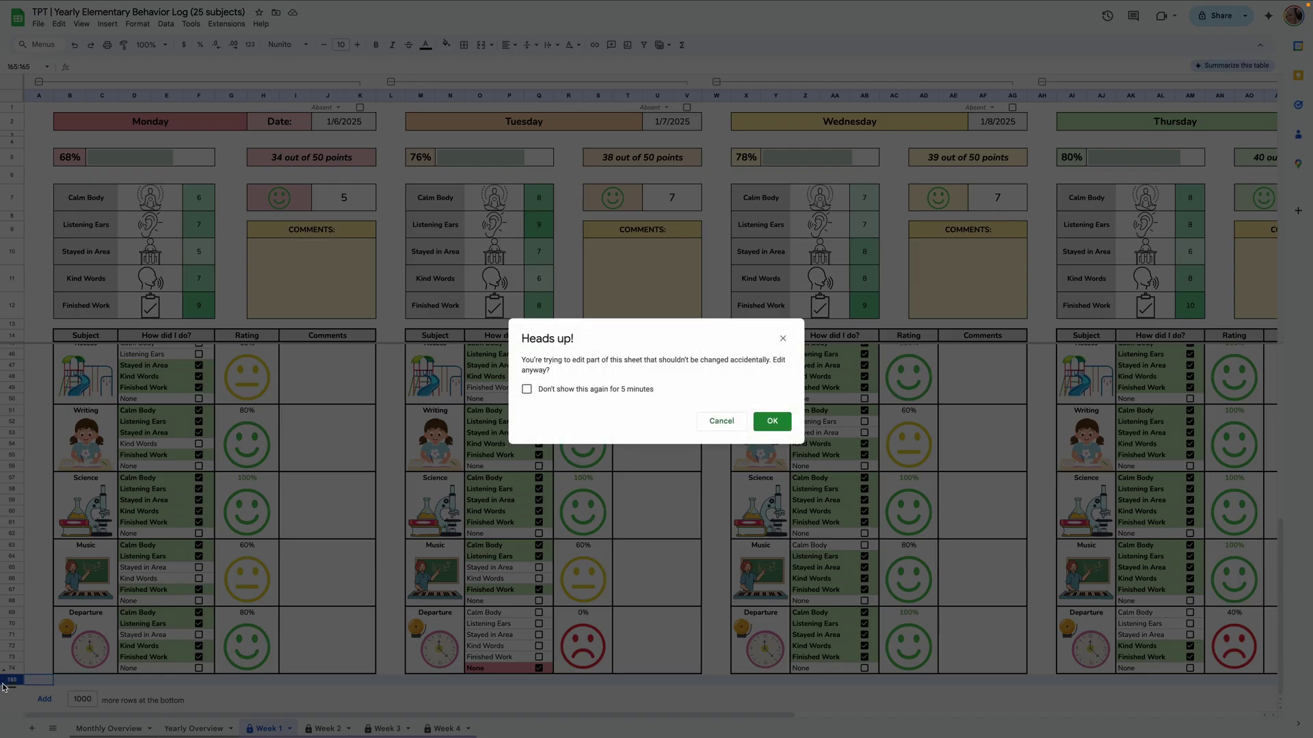
left_click(527, 389)
left_click(768, 420)
scroll(231, 540, "down", 5)
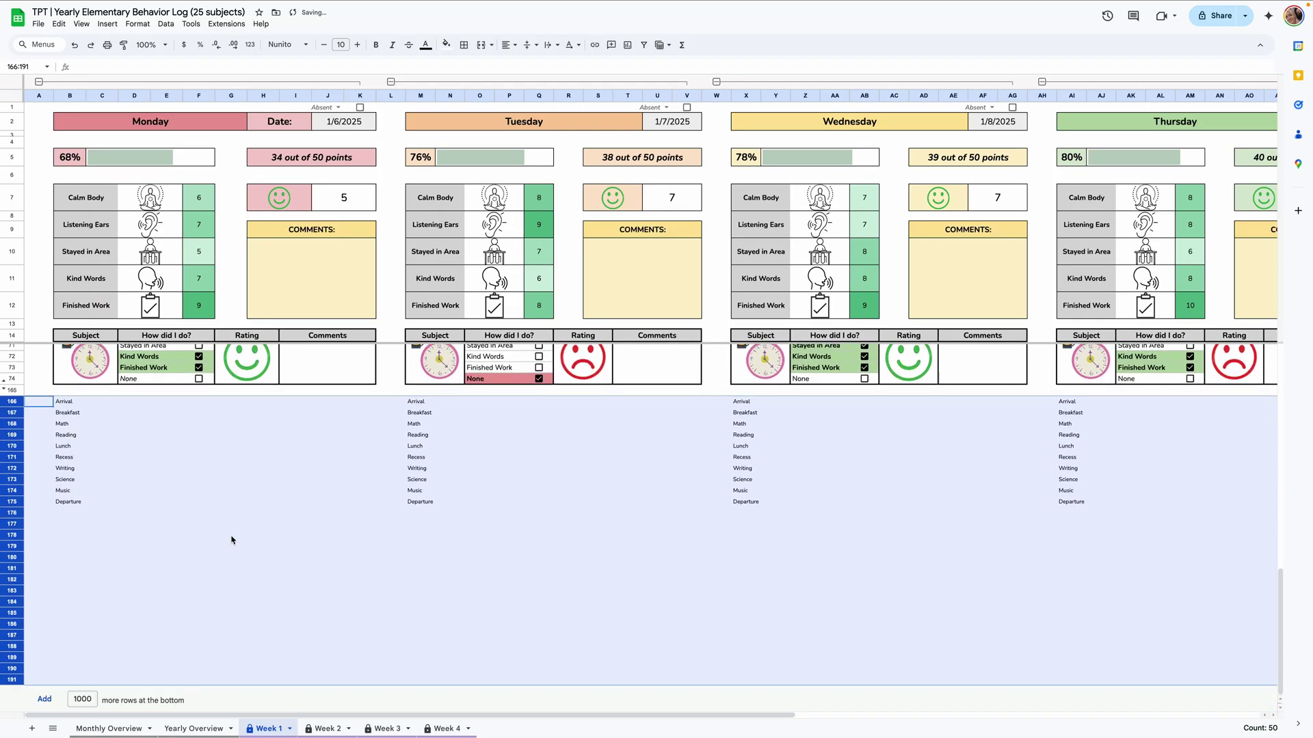
key("ctrl+z")
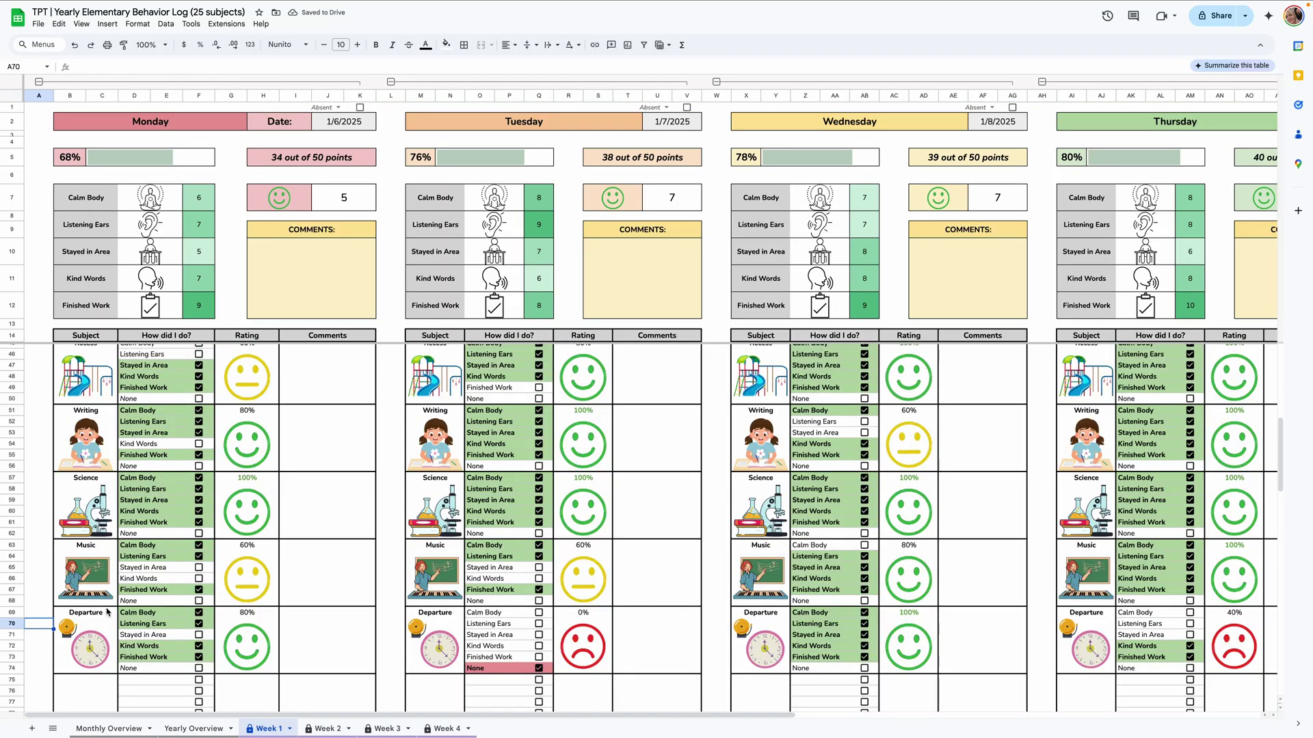
scroll(241, 679, "up", 5)
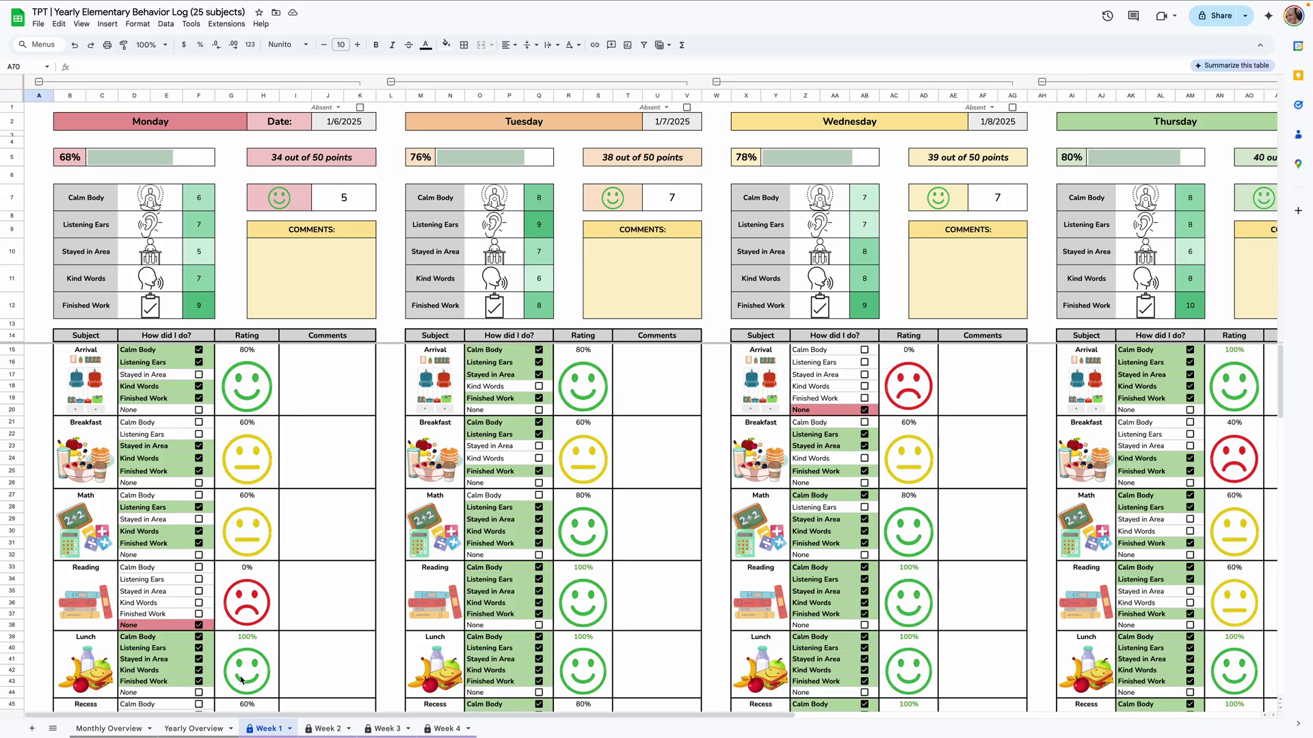
left_click(109, 729)
left_click(322, 104)
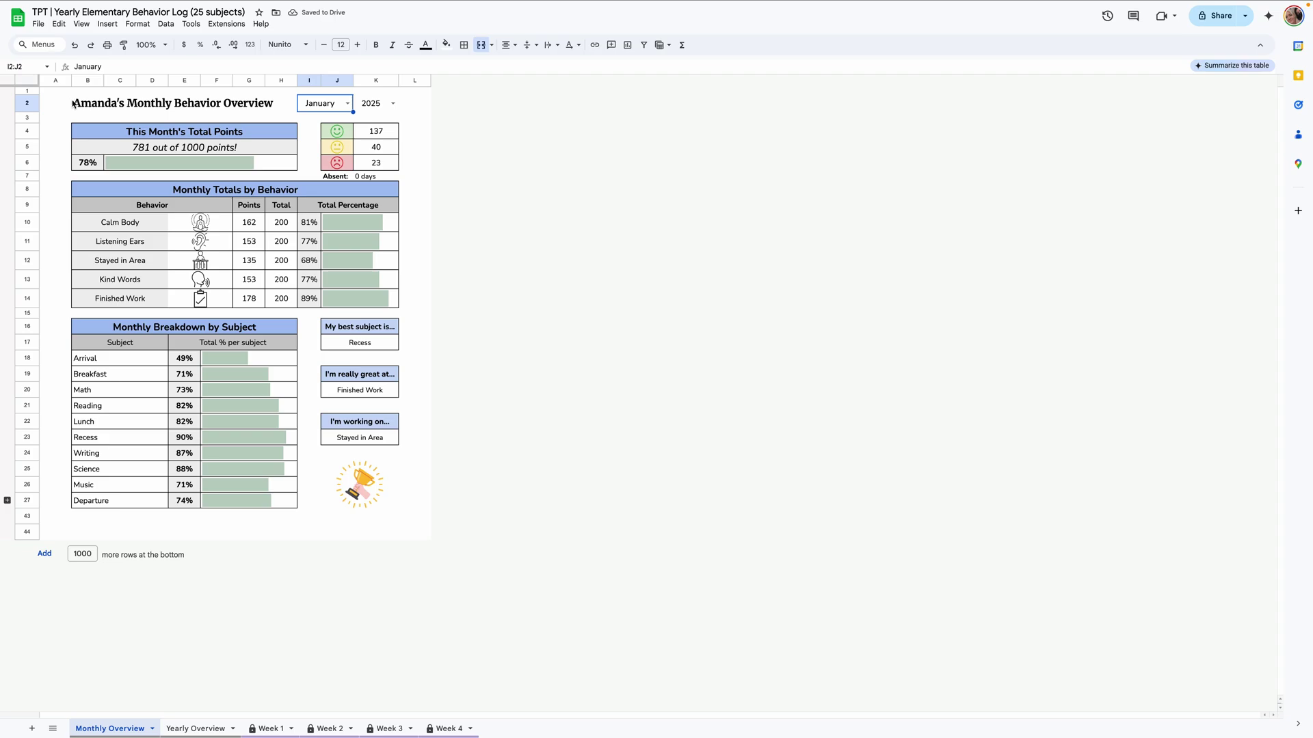
left_click(106, 115)
left_click(107, 103)
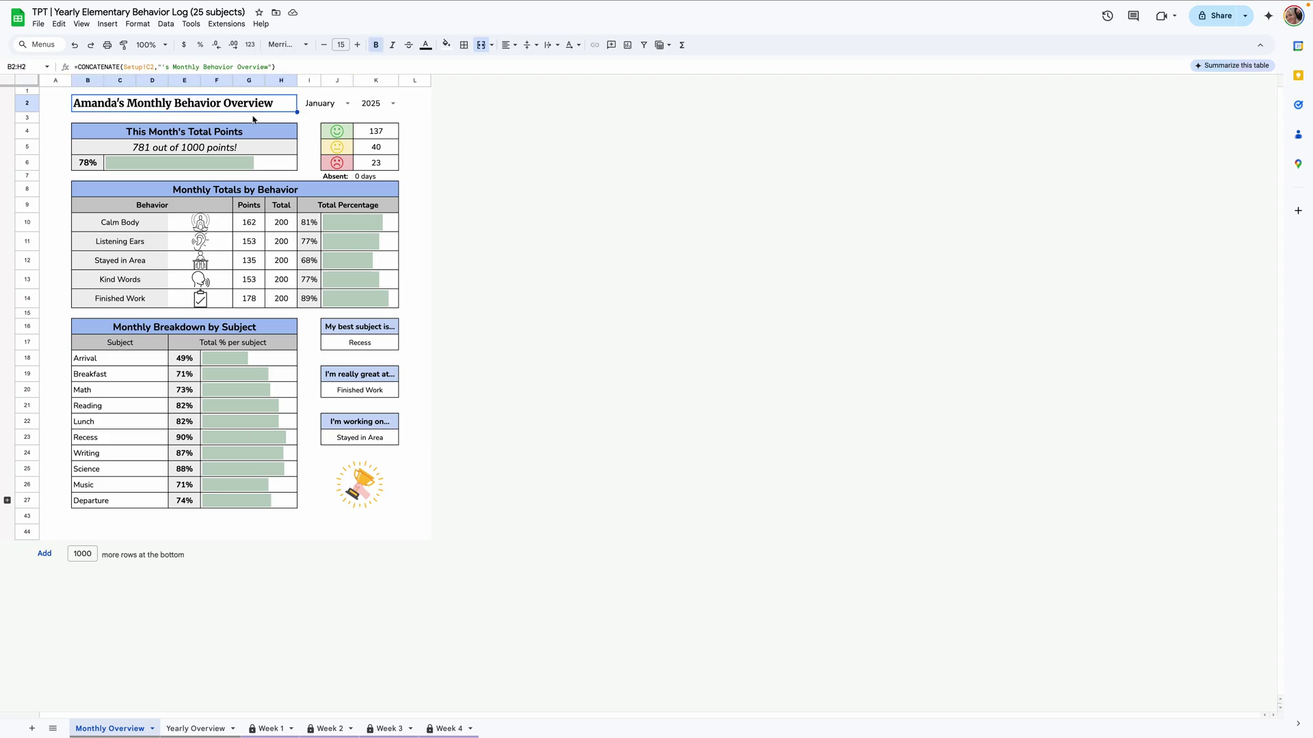
left_click(348, 104)
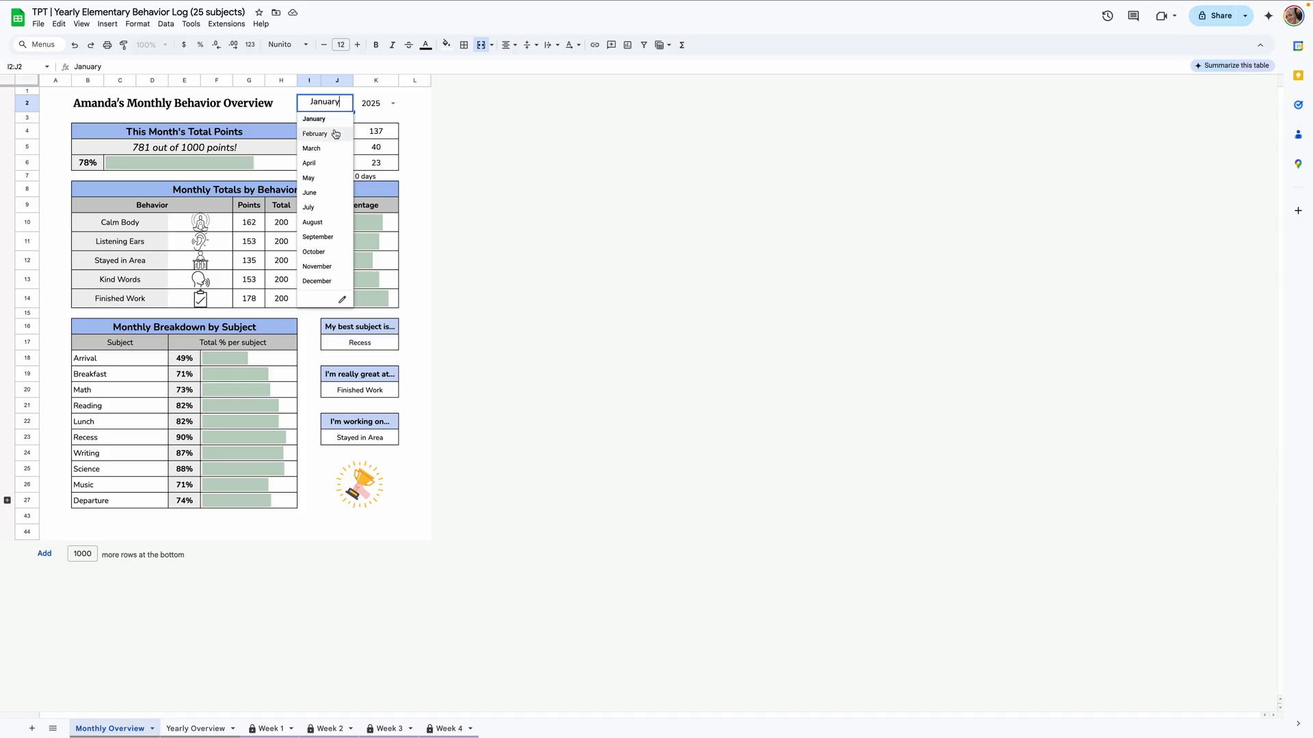
left_click(332, 149)
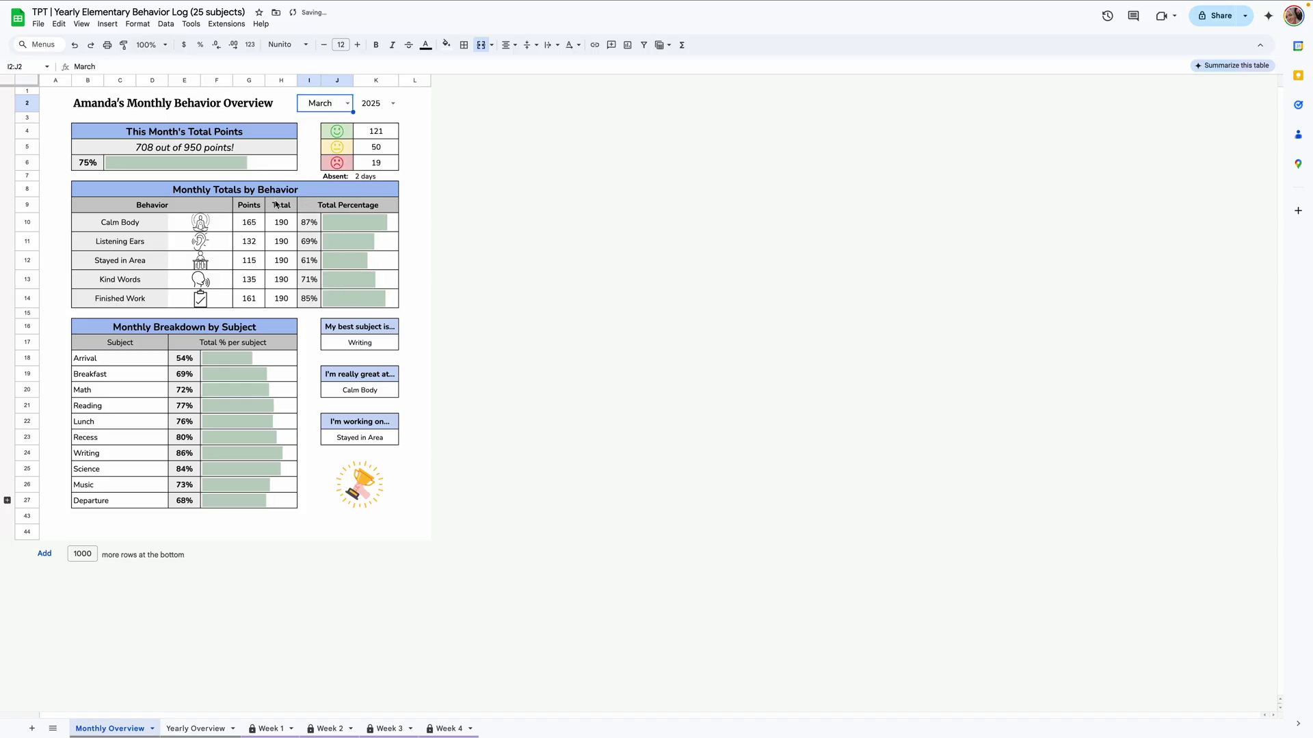
left_click(236, 139)
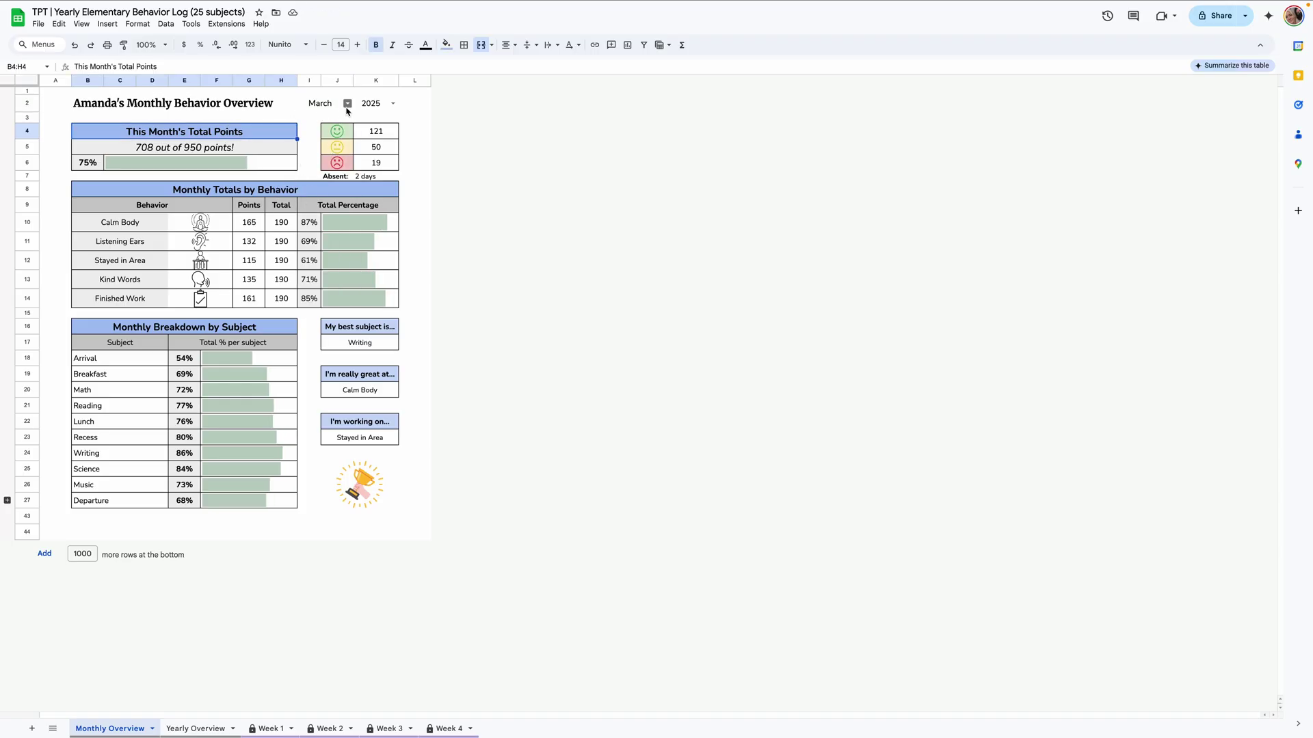
left_click(350, 137)
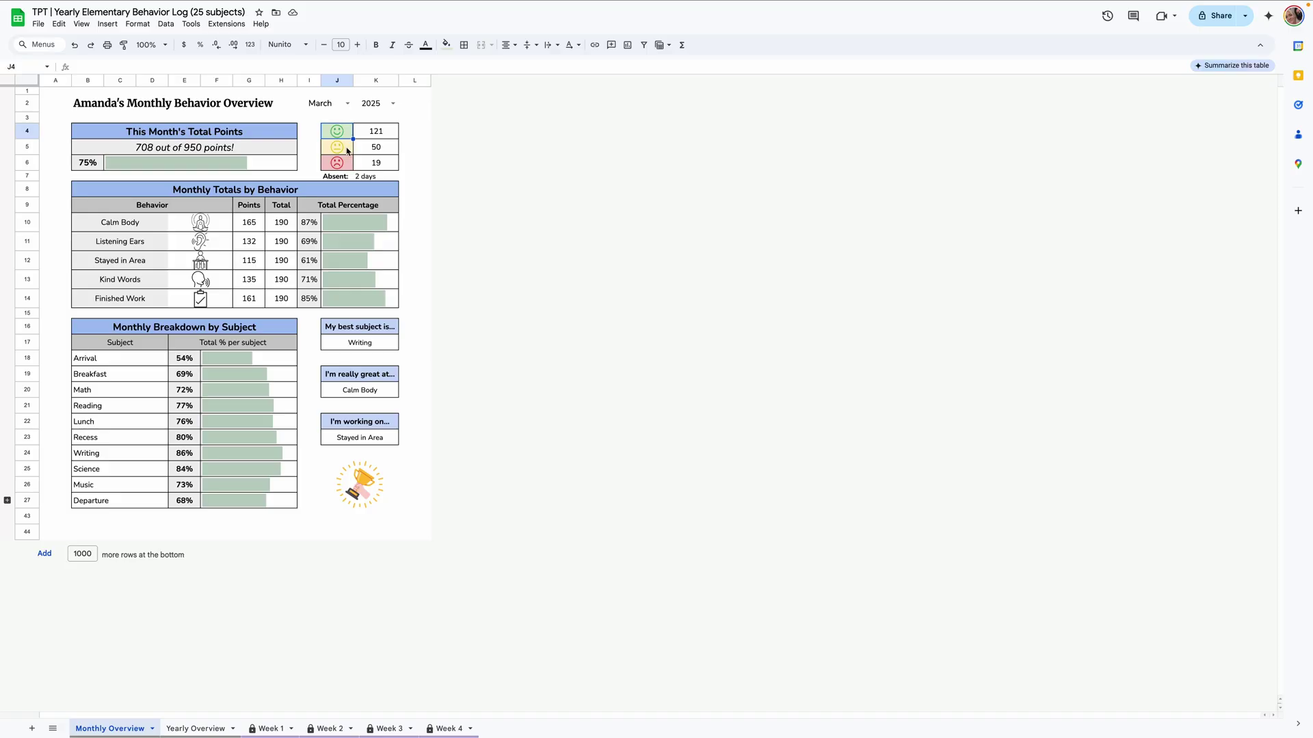
left_click(346, 149)
left_click(345, 168)
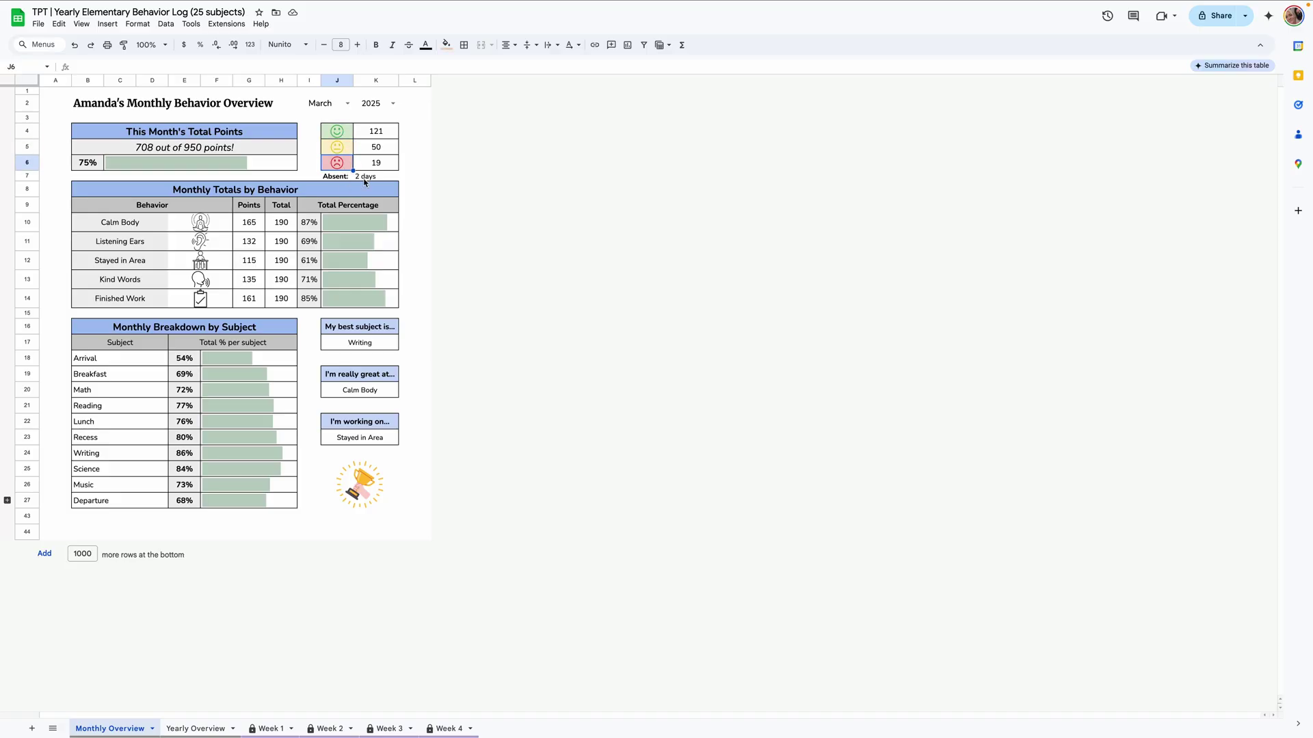
left_click(365, 177)
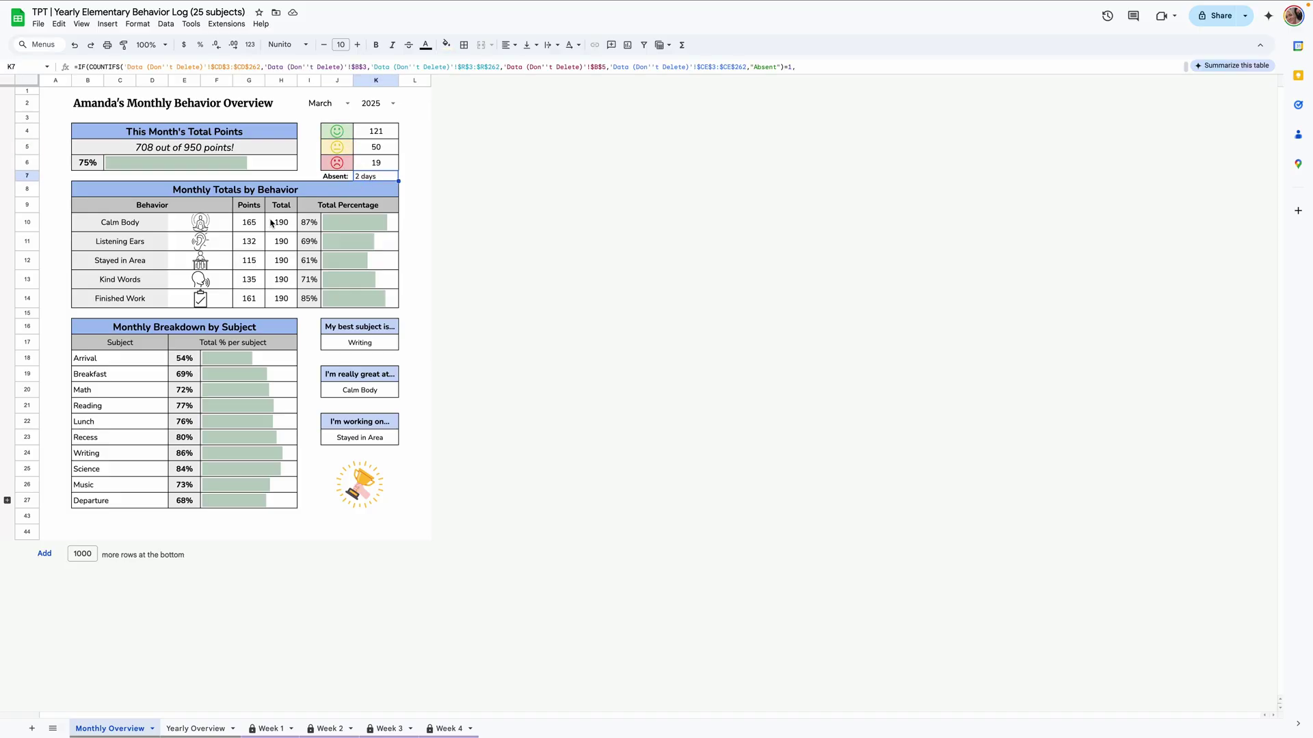
left_click_drag(117, 225, 123, 299)
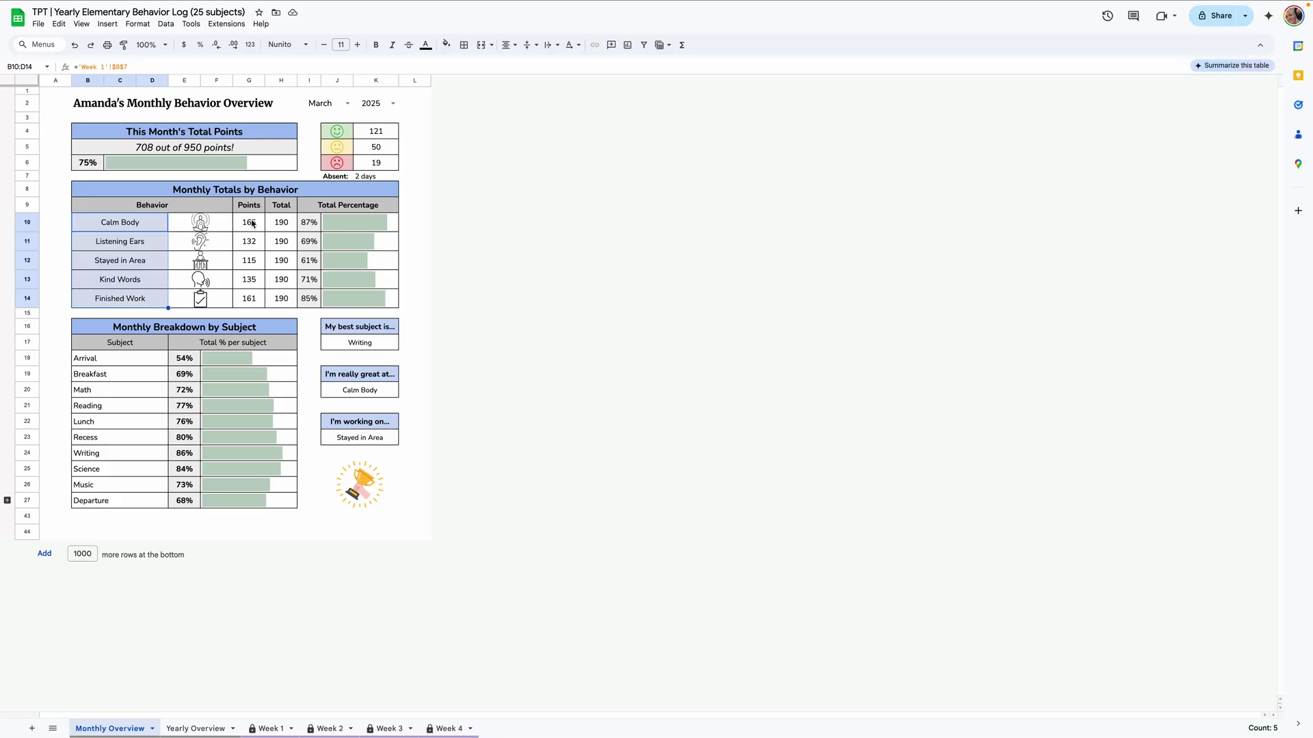
left_click_drag(252, 224, 286, 303)
left_click(312, 224)
left_click(310, 245)
left_click(307, 266)
left_click(335, 267)
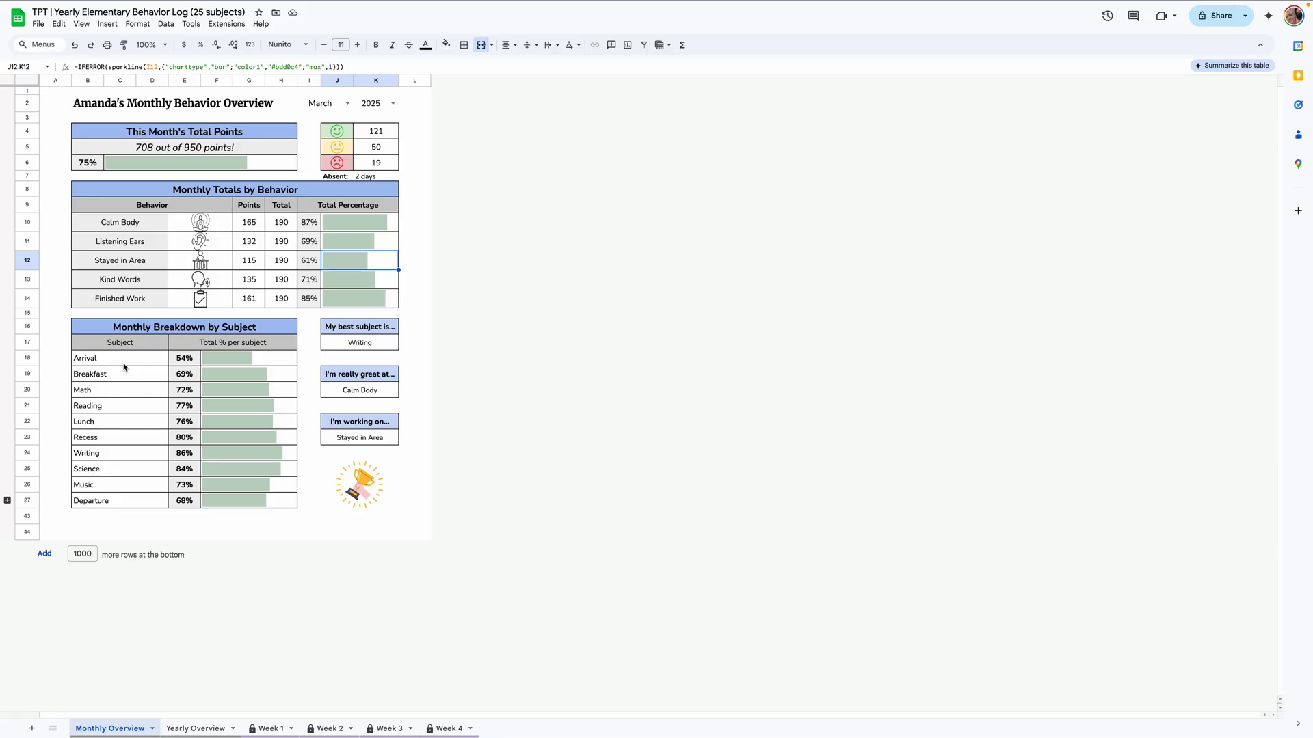
Step: Expand the hidden subject rows 28–42 below Departure, then collapse them again
left_click_drag(125, 363, 123, 501)
left_click(123, 500)
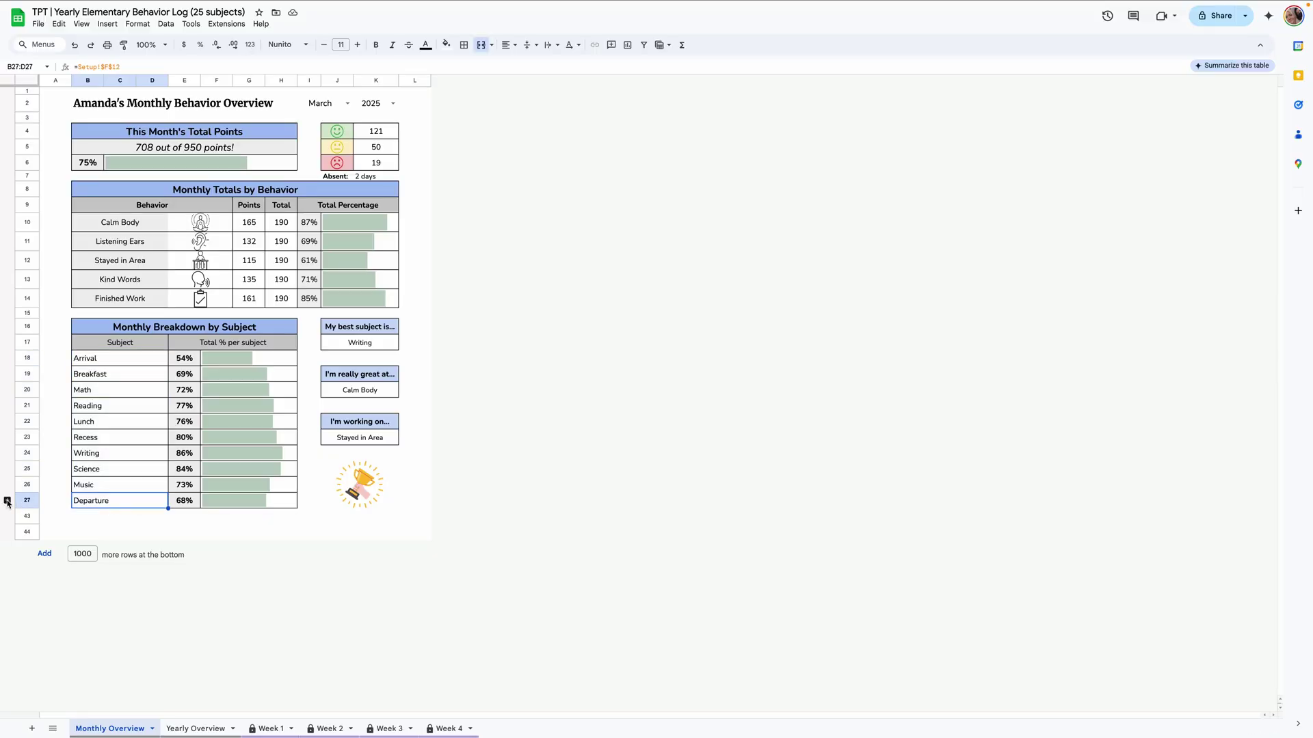
left_click(7, 501)
left_click(135, 524)
scroll(134, 523, "down", 2)
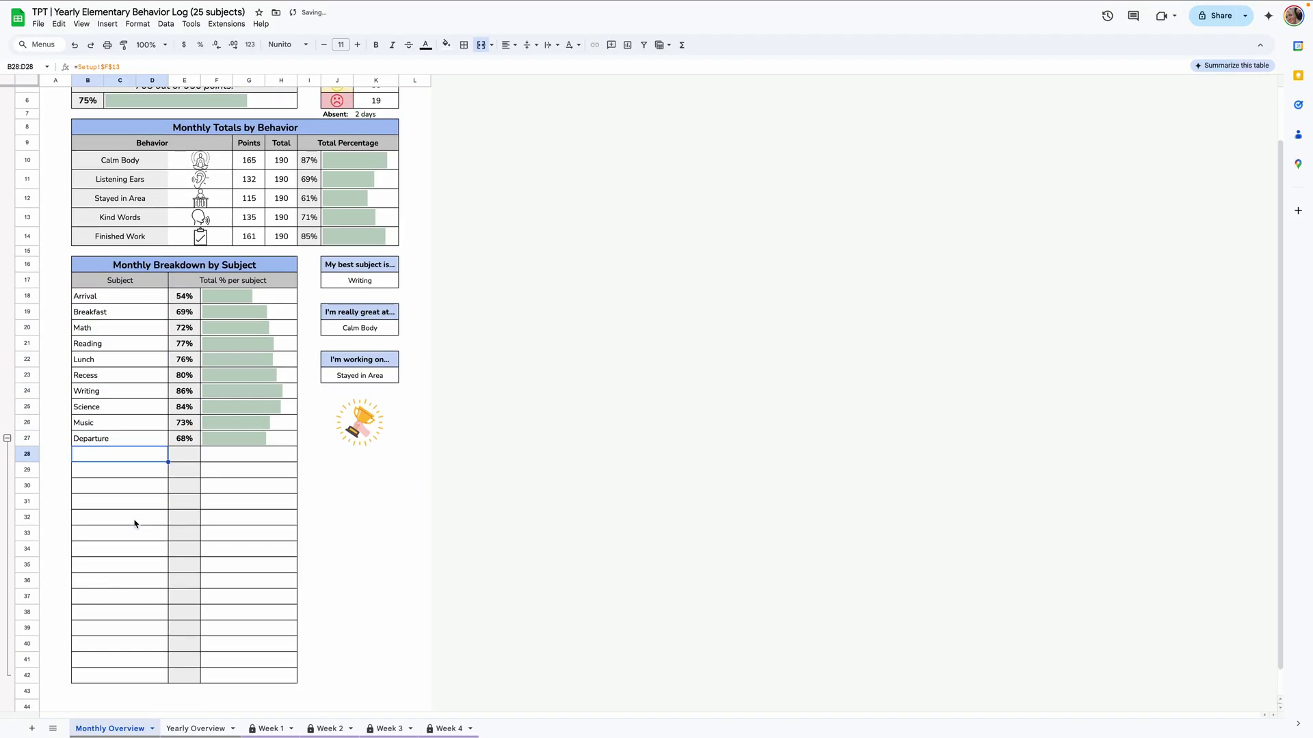
scroll(6, 414, "up", 2)
left_click(8, 501)
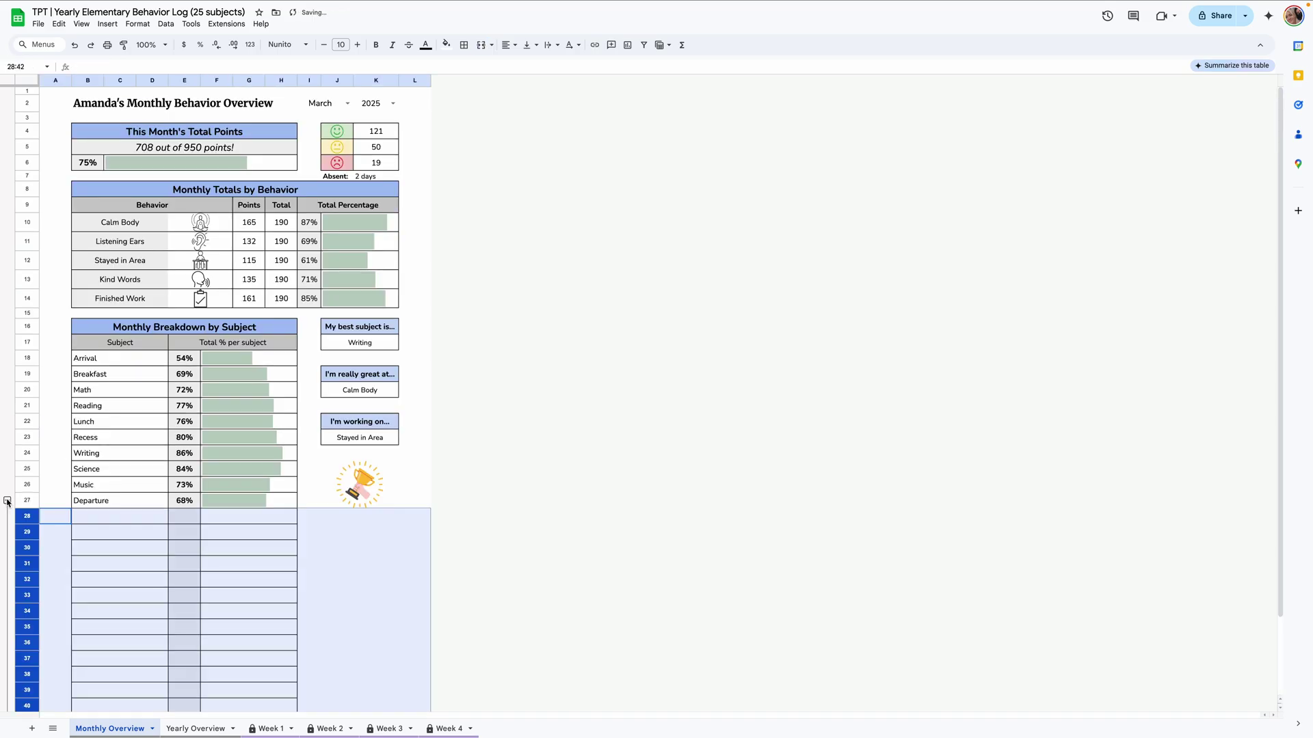
left_click(7, 501)
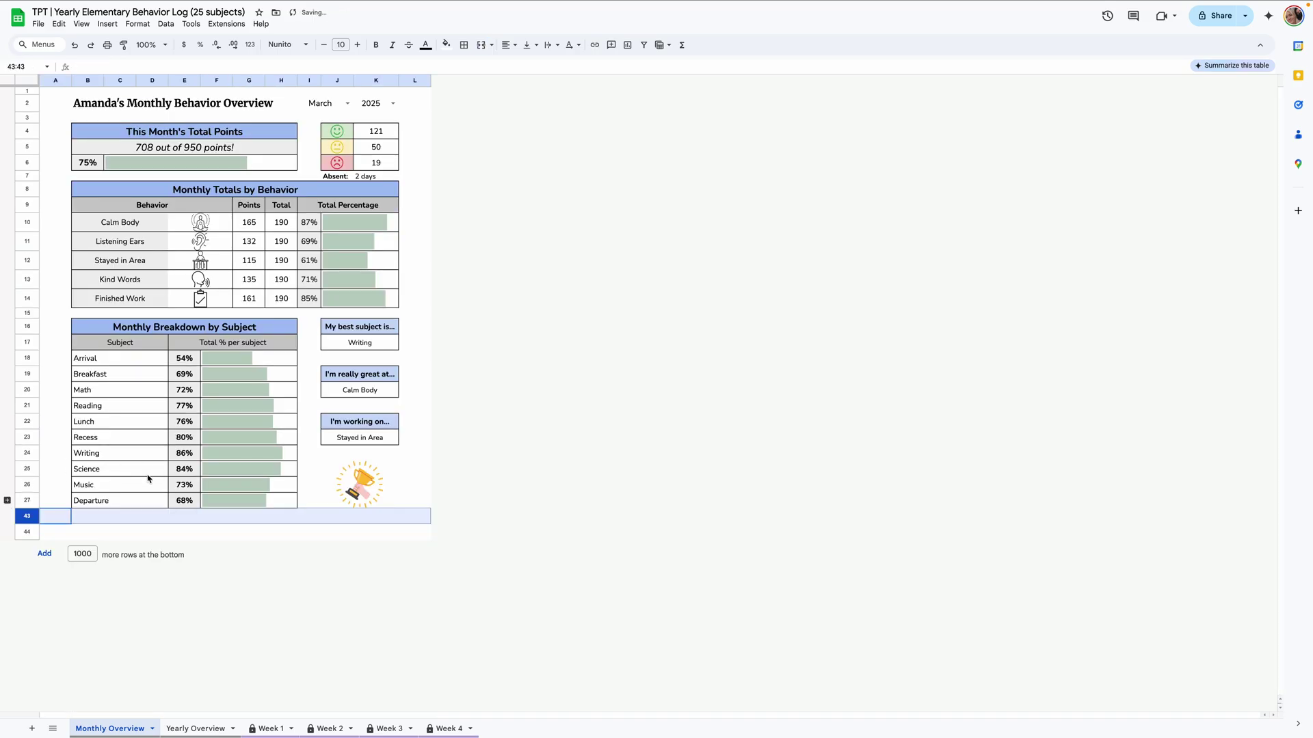
left_click(148, 478)
Step: Inspect and delete the best-subject formula in J17, leaving the cell empty
left_click(369, 329)
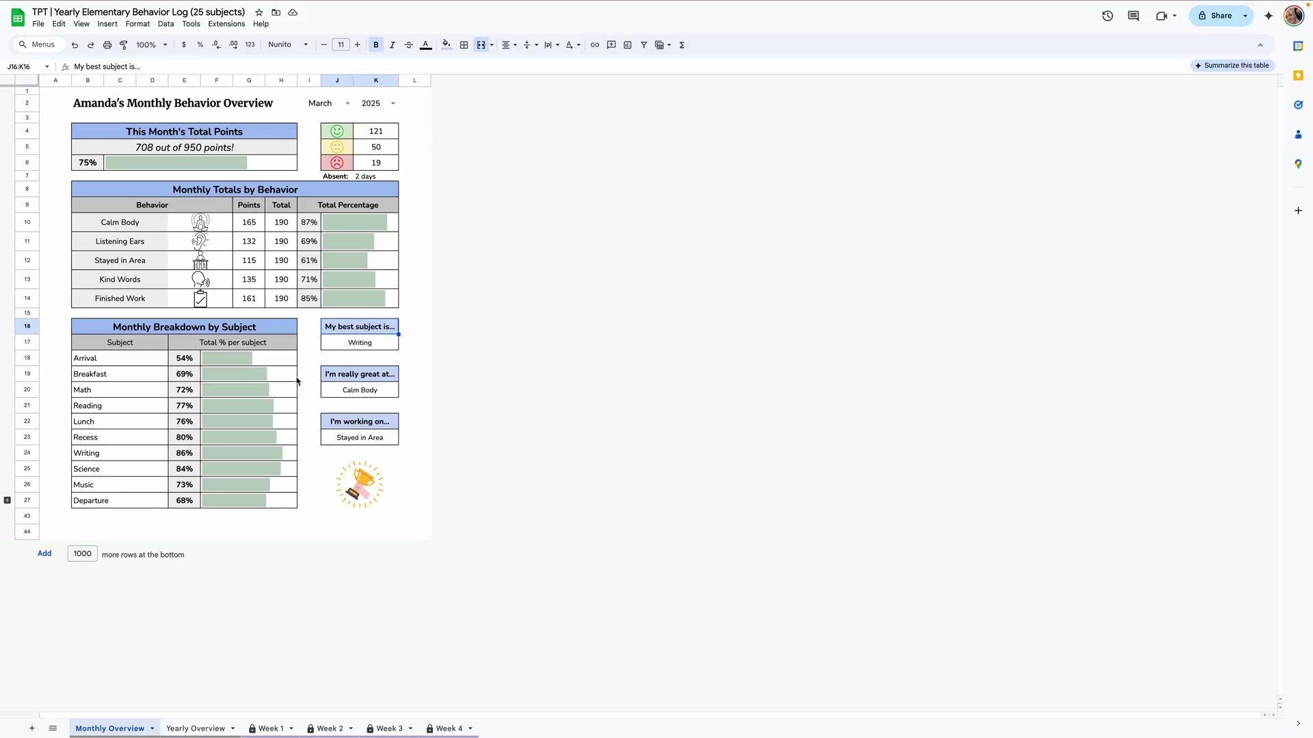
left_click_drag(150, 224, 151, 301)
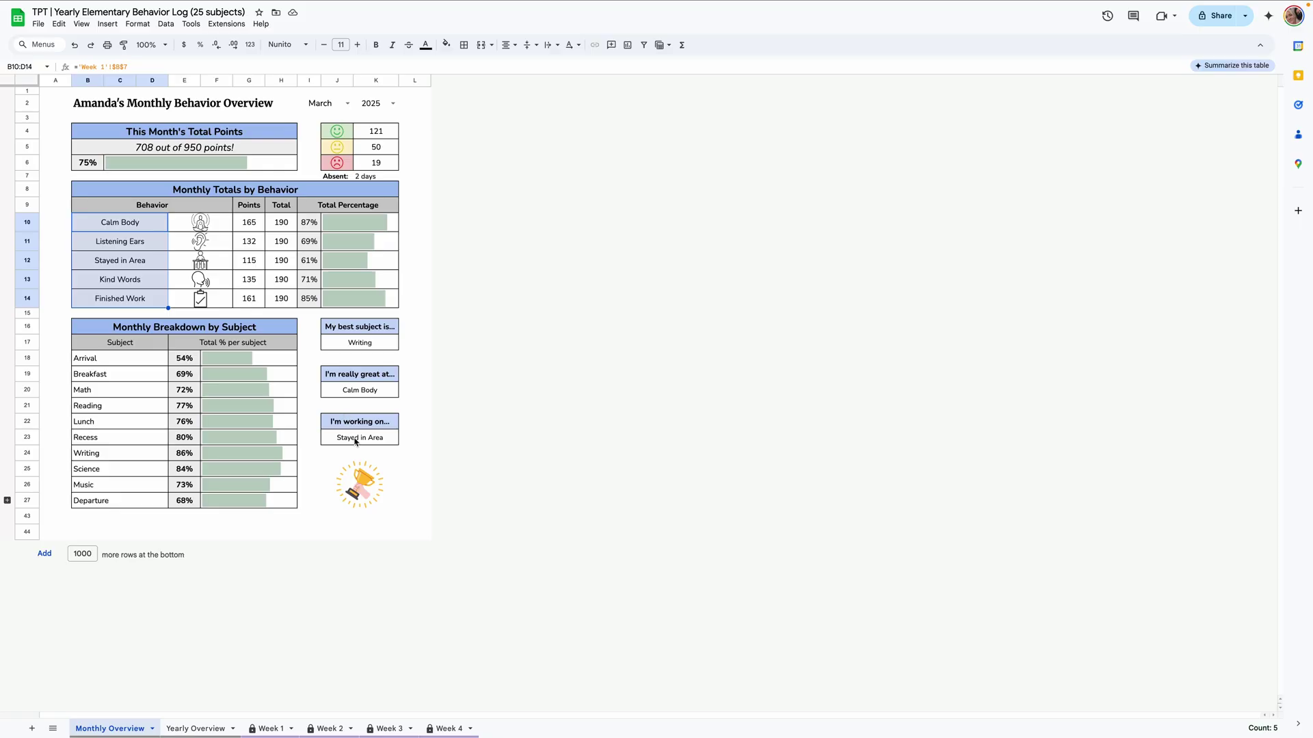
left_click(367, 343)
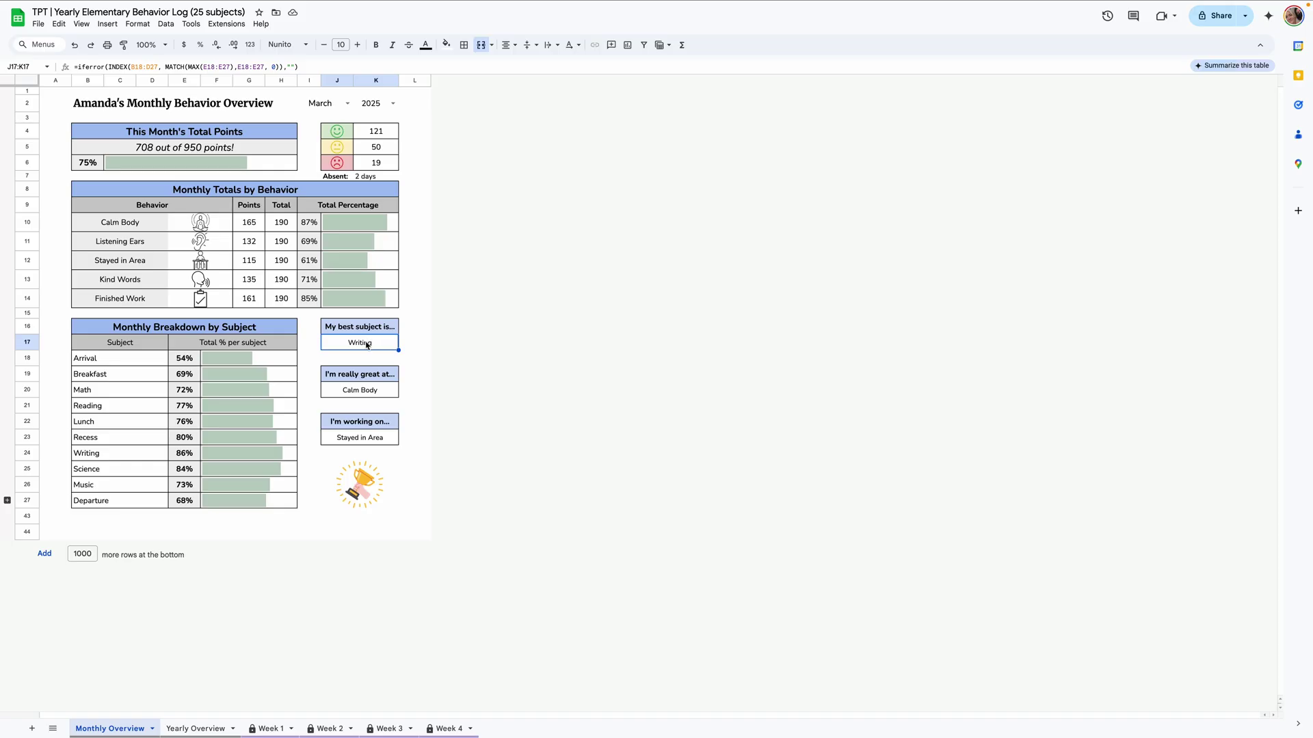
key("Delete")
double_click(366, 342)
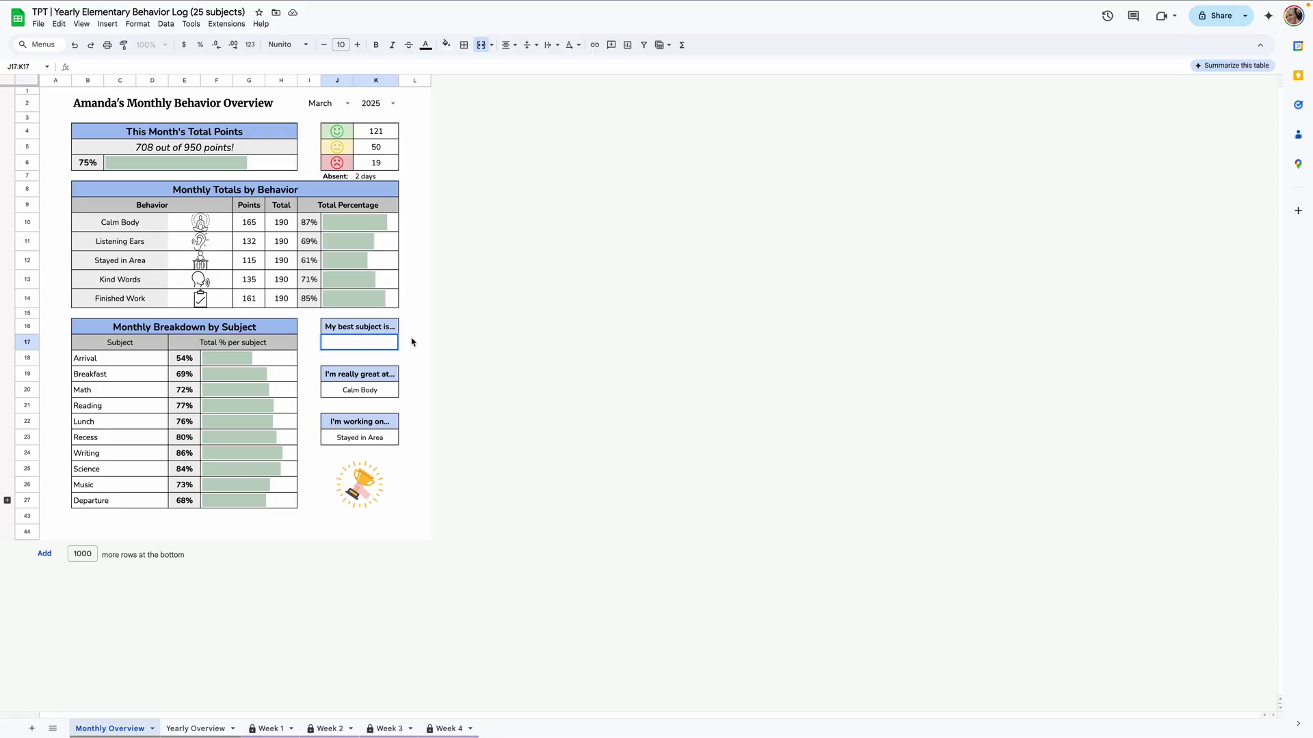
Step: Undo to restore Writing, then preview printing in portrait scaled to fit one page, and cancel
key("ctrl+z")
left_click(38, 23)
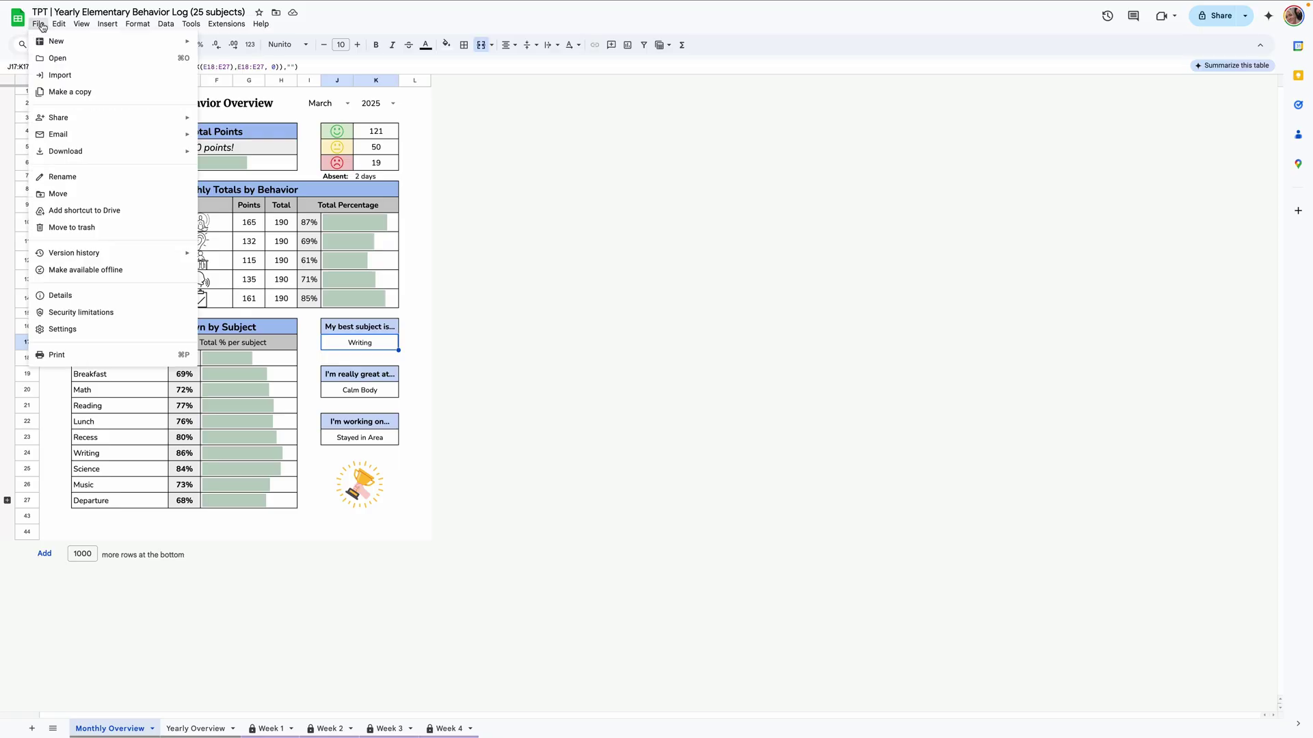
left_click(96, 357)
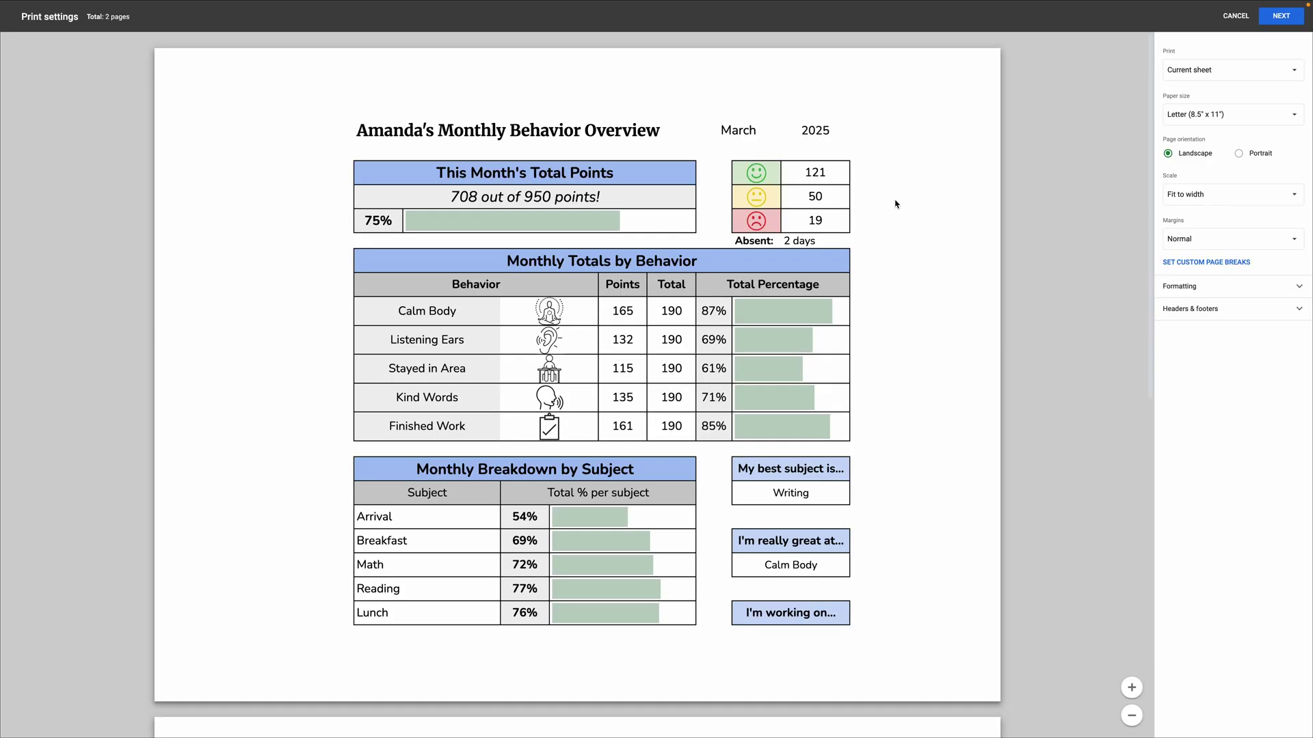
left_click(1258, 154)
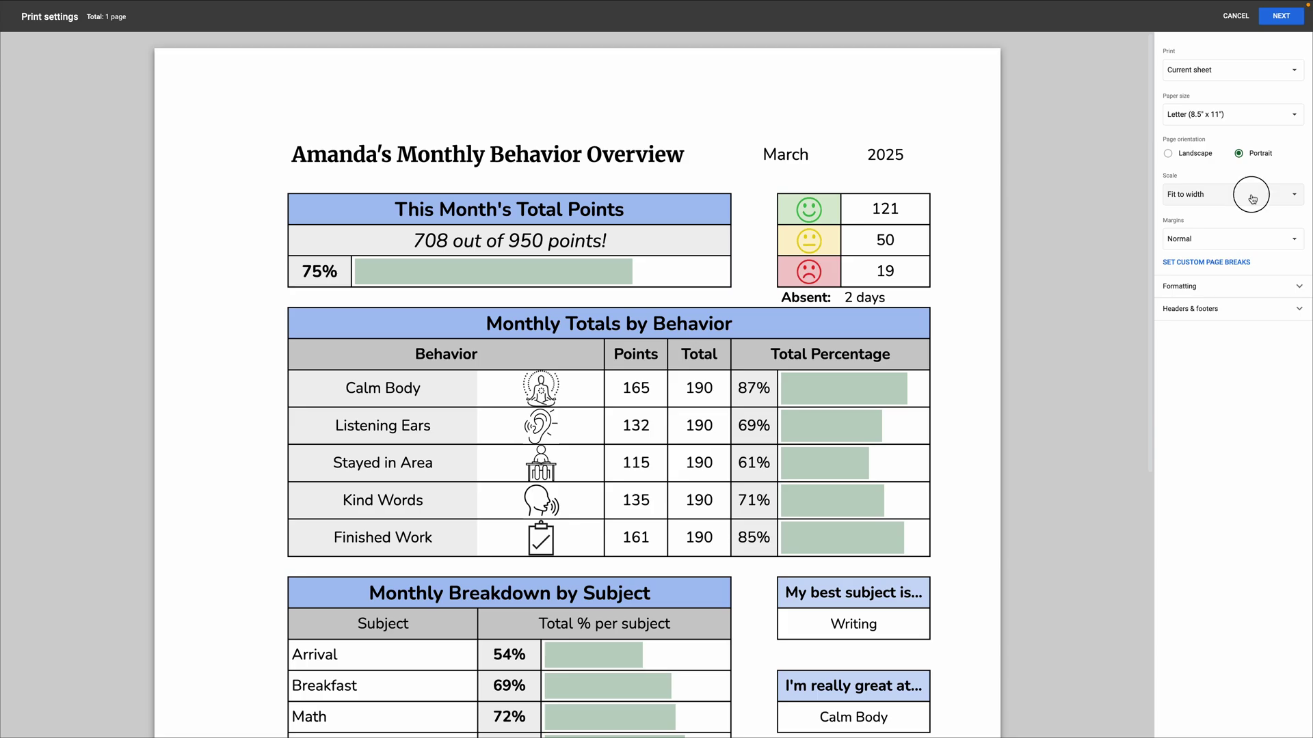
left_click(1251, 194)
left_click(1223, 229)
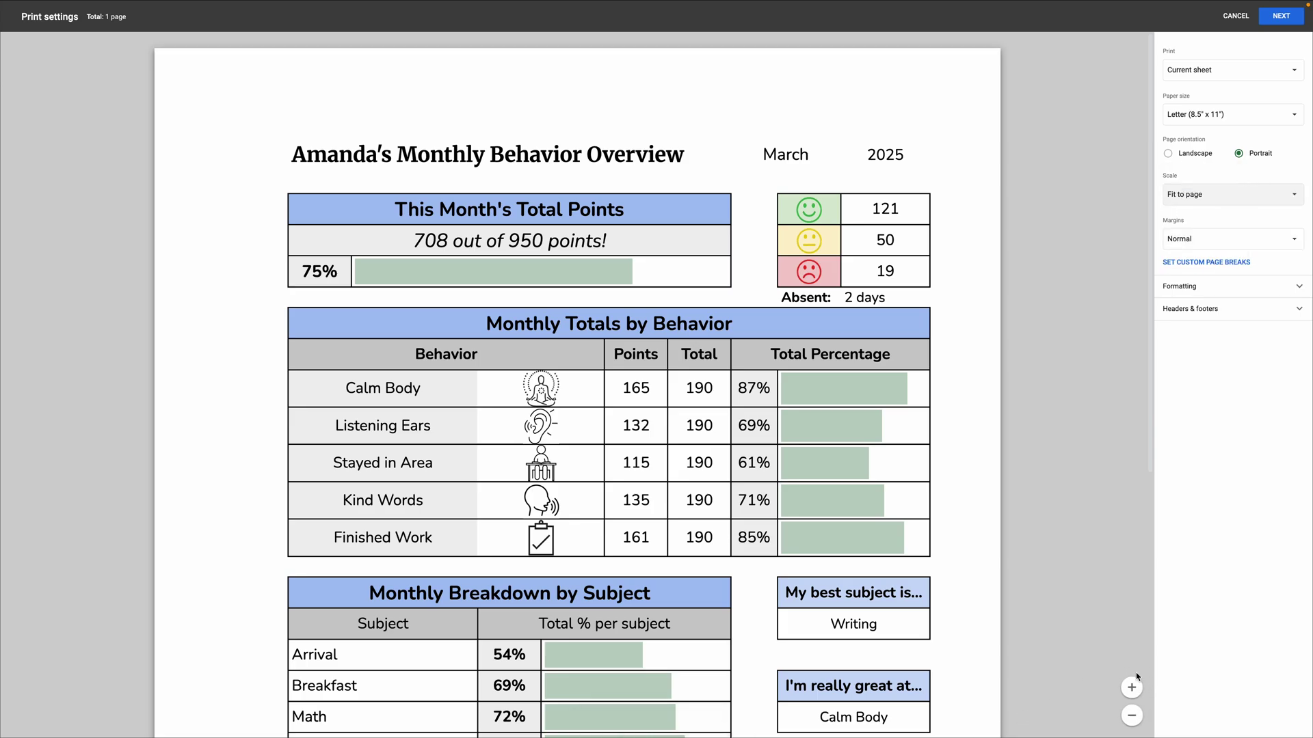
left_click(1131, 717)
left_click(1131, 718)
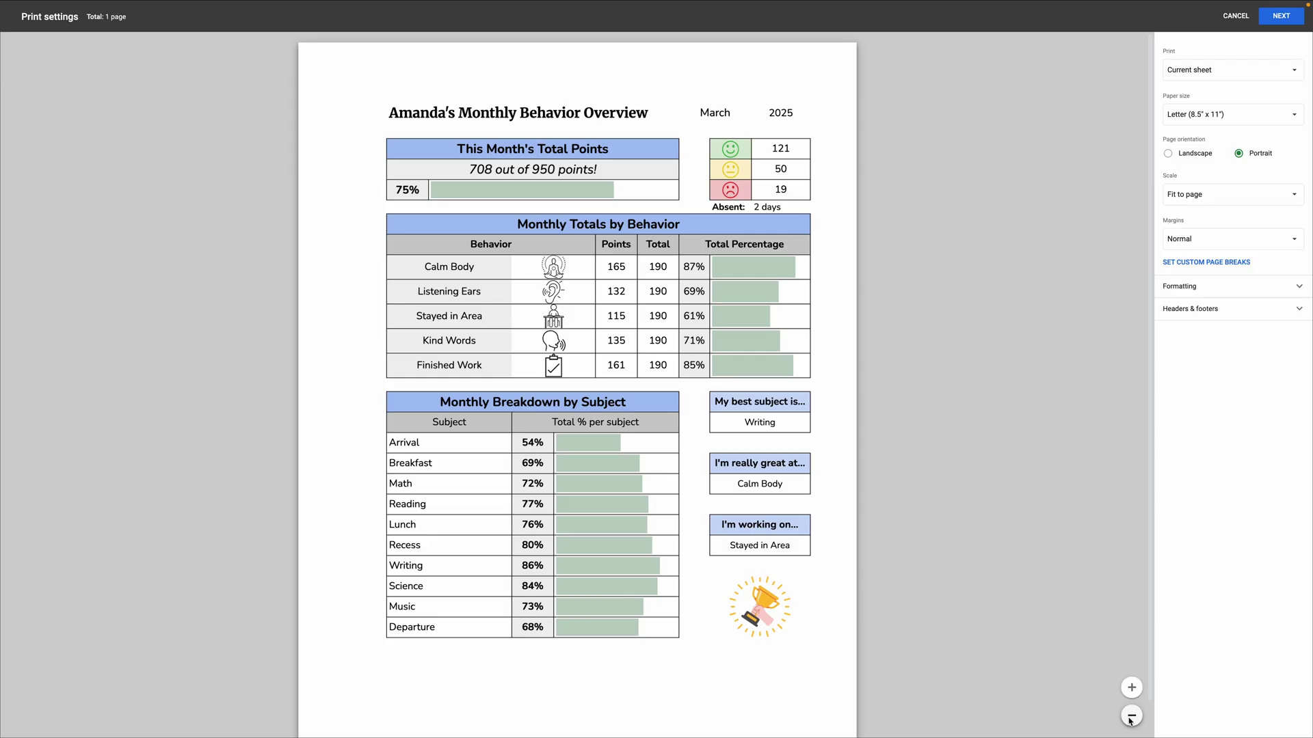
key("Escape")
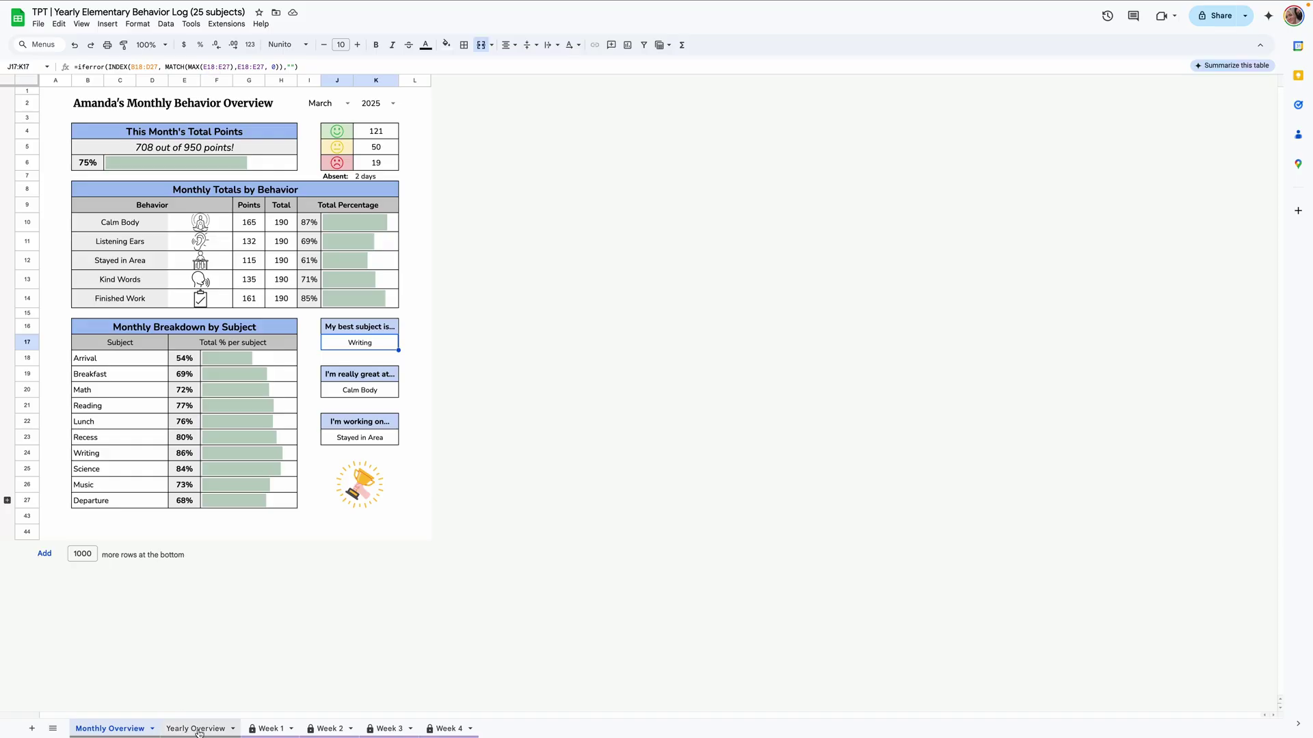
Step: Open the Yearly Overview sheet and choose 2025 as the year
left_click(195, 729)
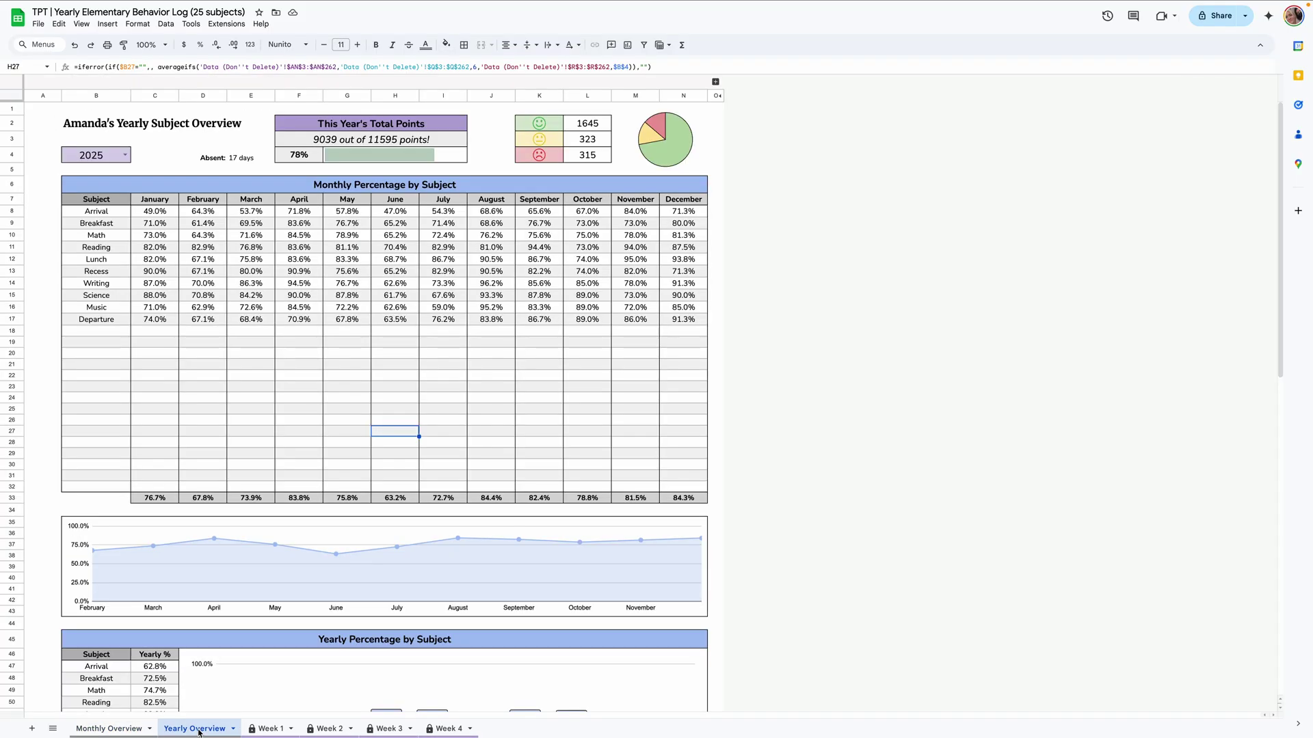
left_click(125, 155)
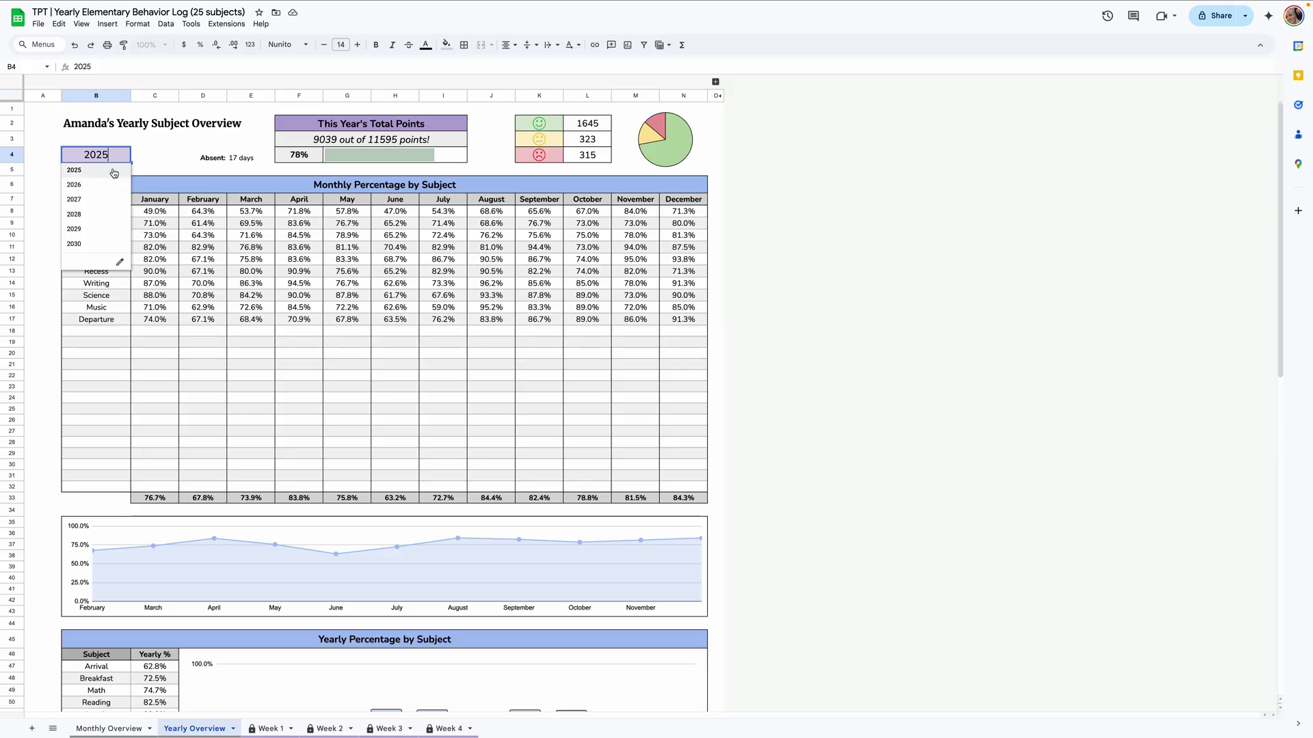
left_click(114, 178)
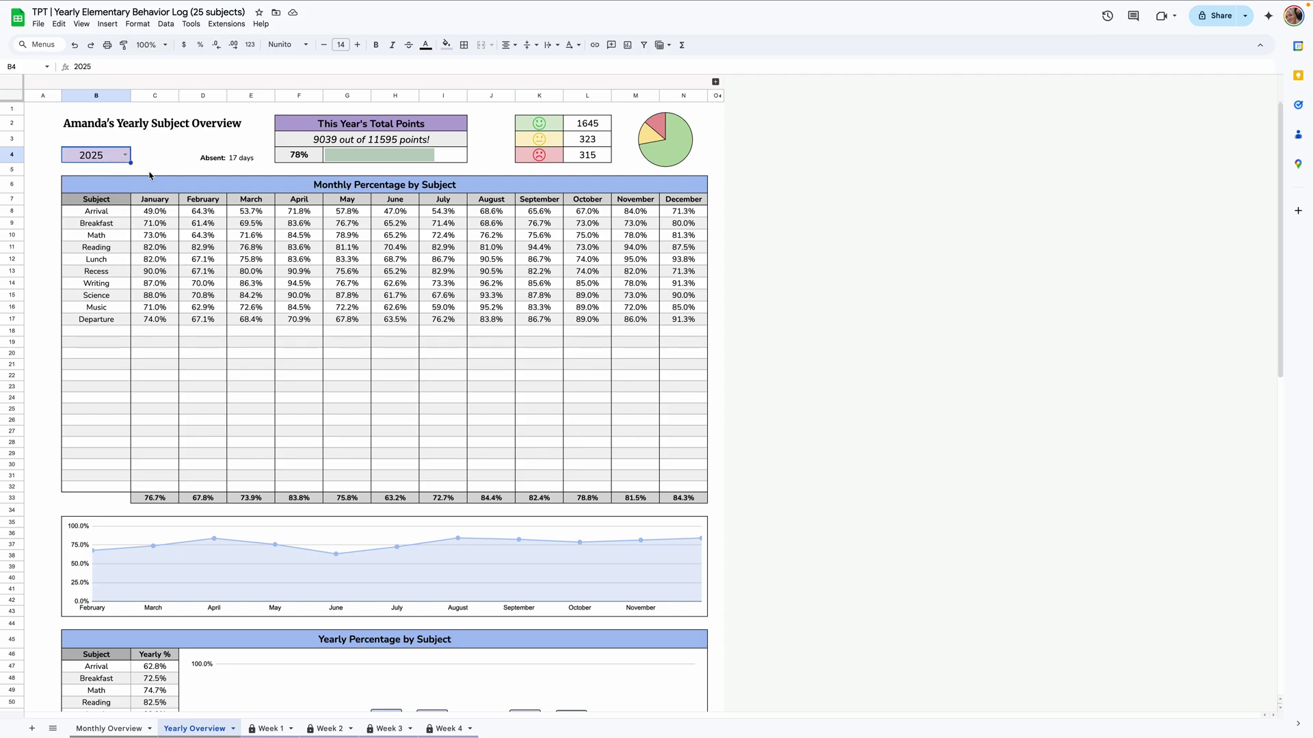
Step: Check the title, absent days, total points, 78% and face-count formulas, and select the pie chart
left_click(95, 126)
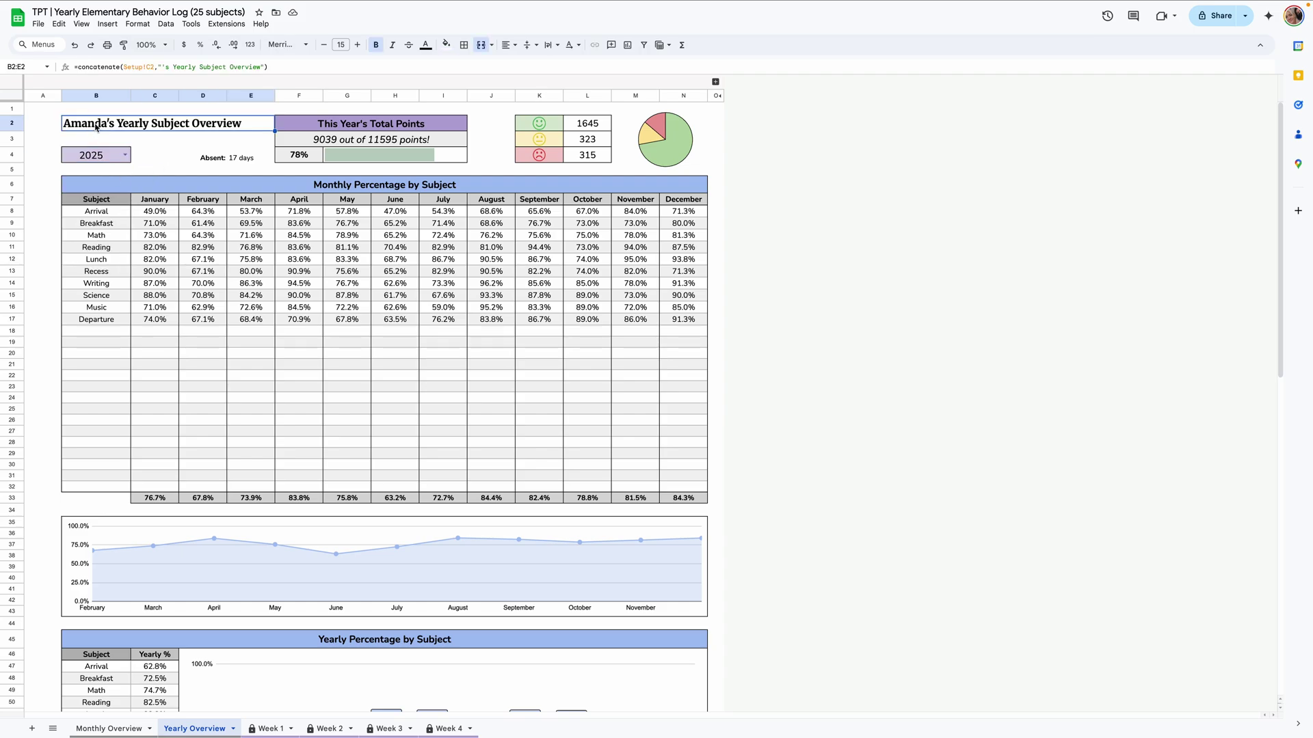
left_click(240, 159)
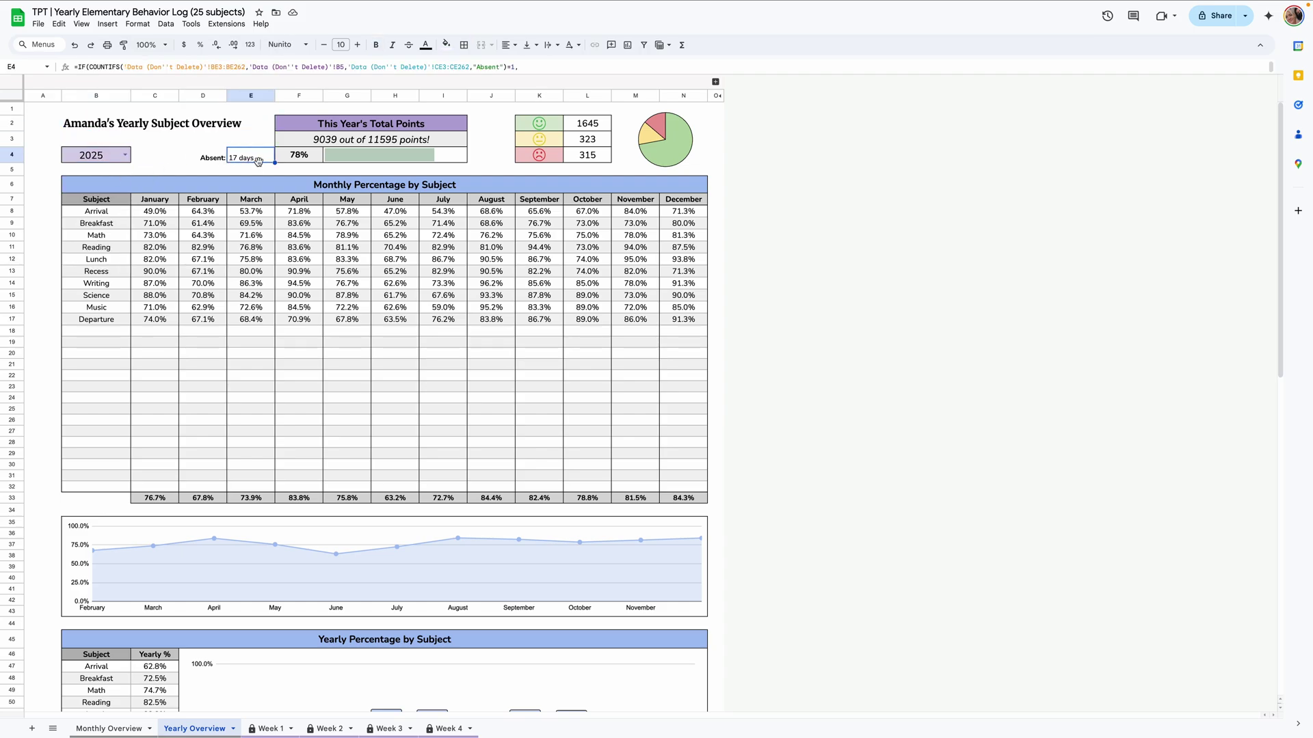
left_click(371, 143)
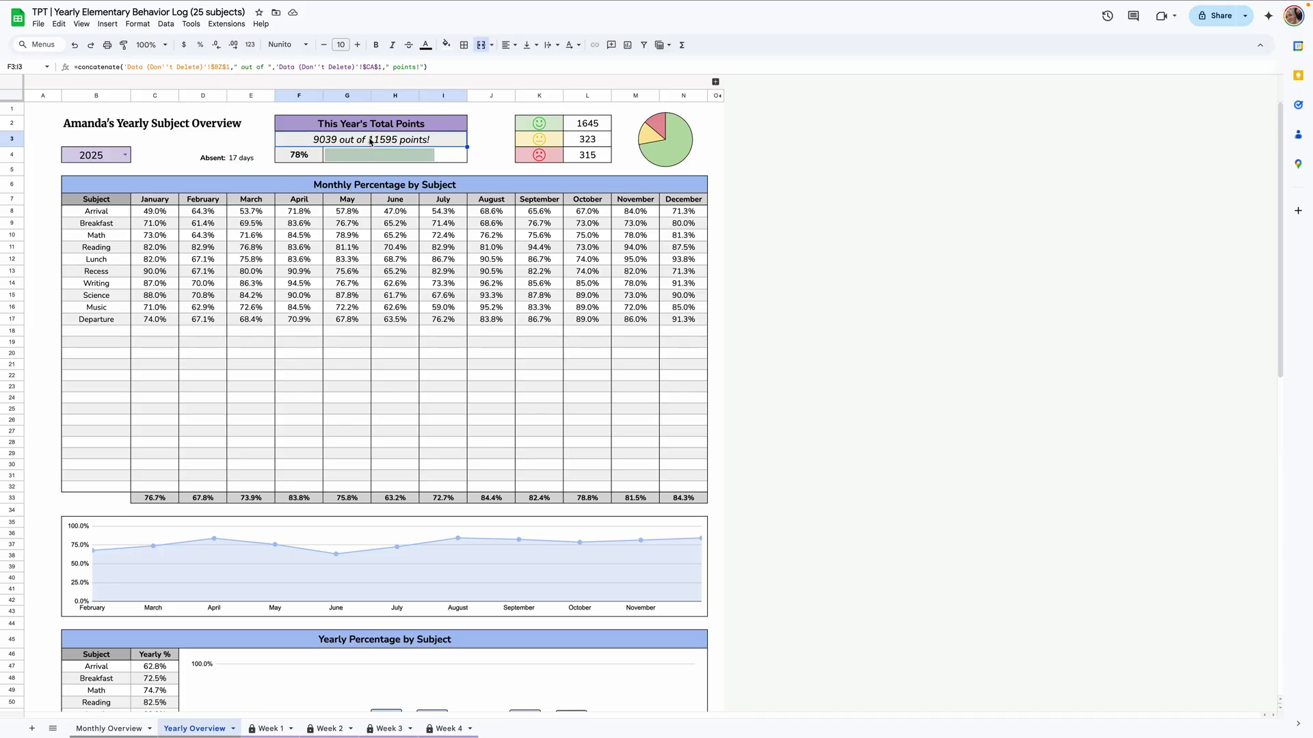
left_click(315, 158)
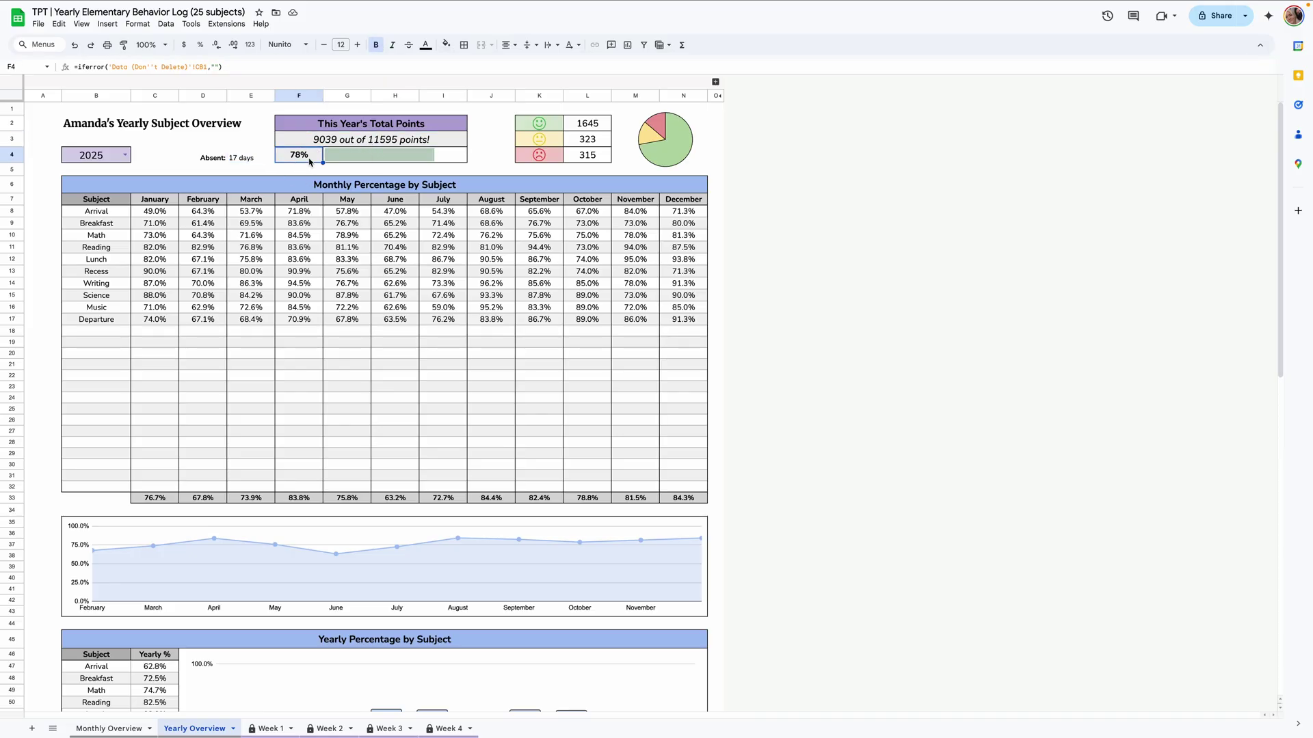
left_click(552, 128)
left_click(553, 141)
left_click(554, 160)
left_click(673, 154)
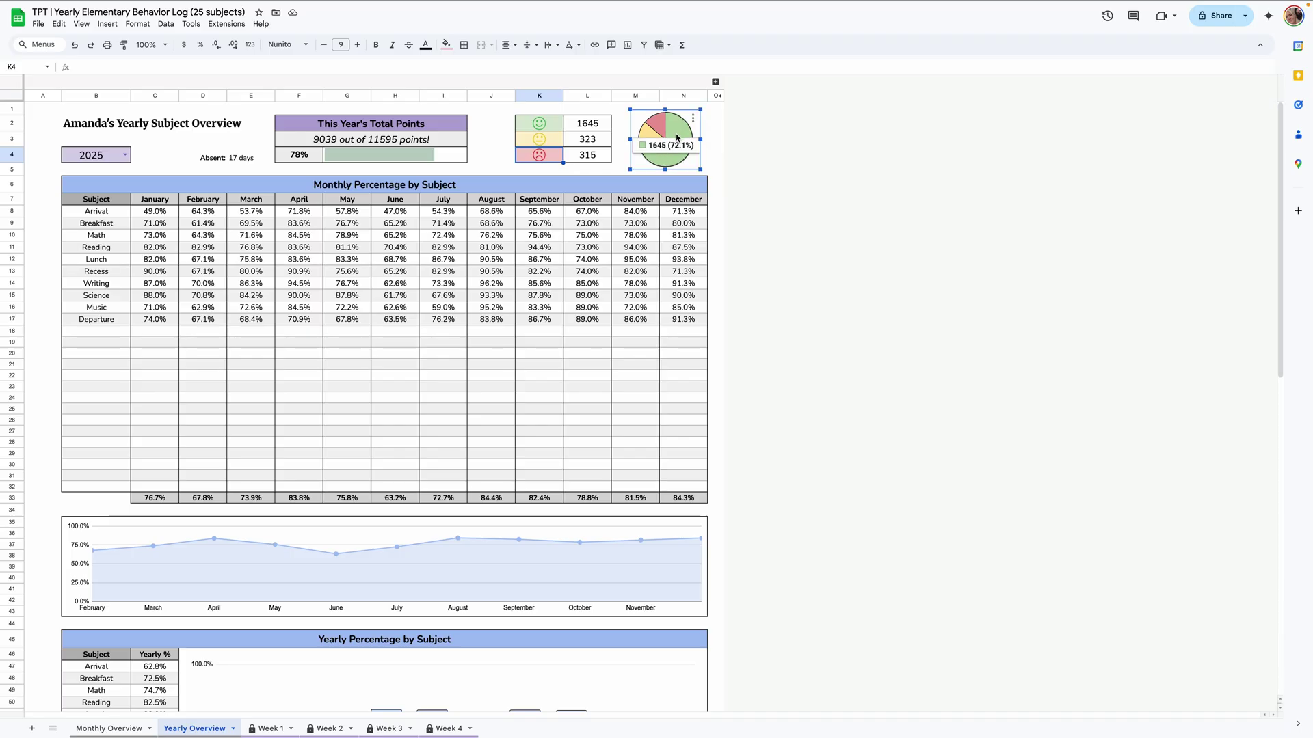
mouse_move(659, 131)
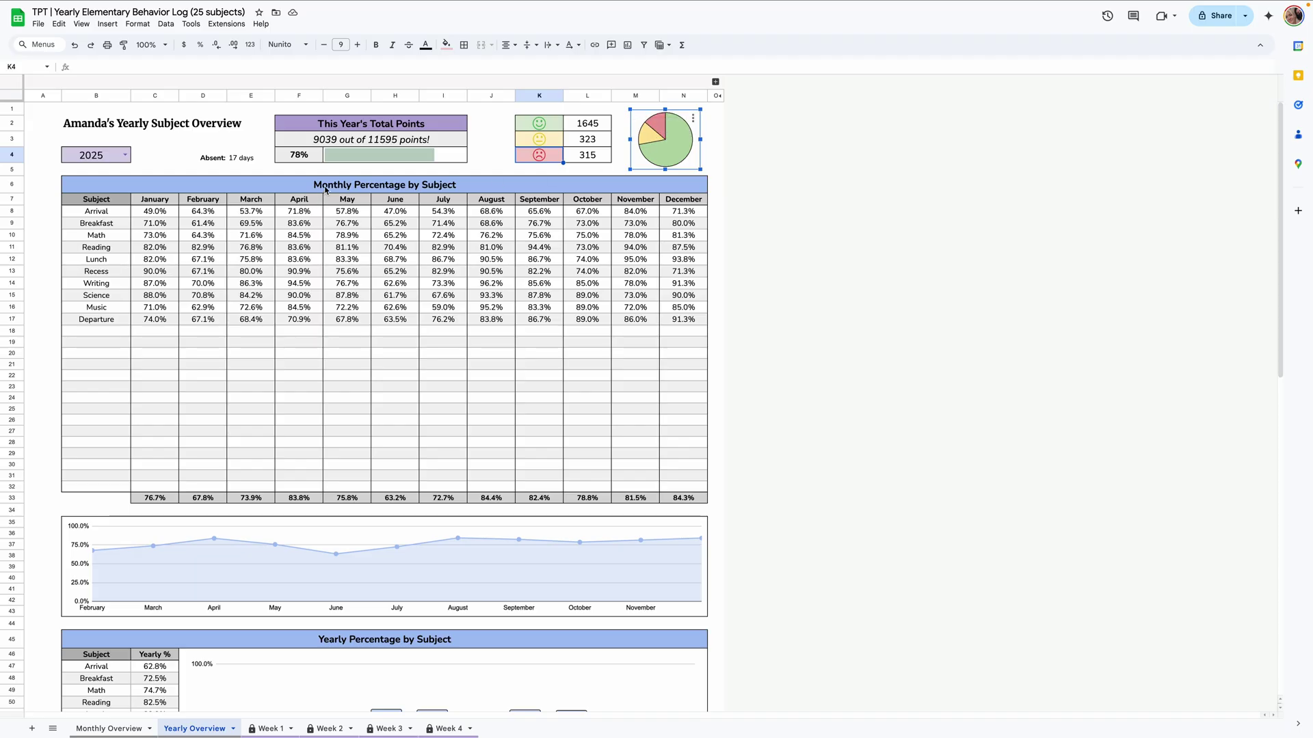
Step: Hide empty rows 18–32, then select the monthly totals in row 33 starting at January's 76.7%
left_click_drag(103, 212, 111, 484)
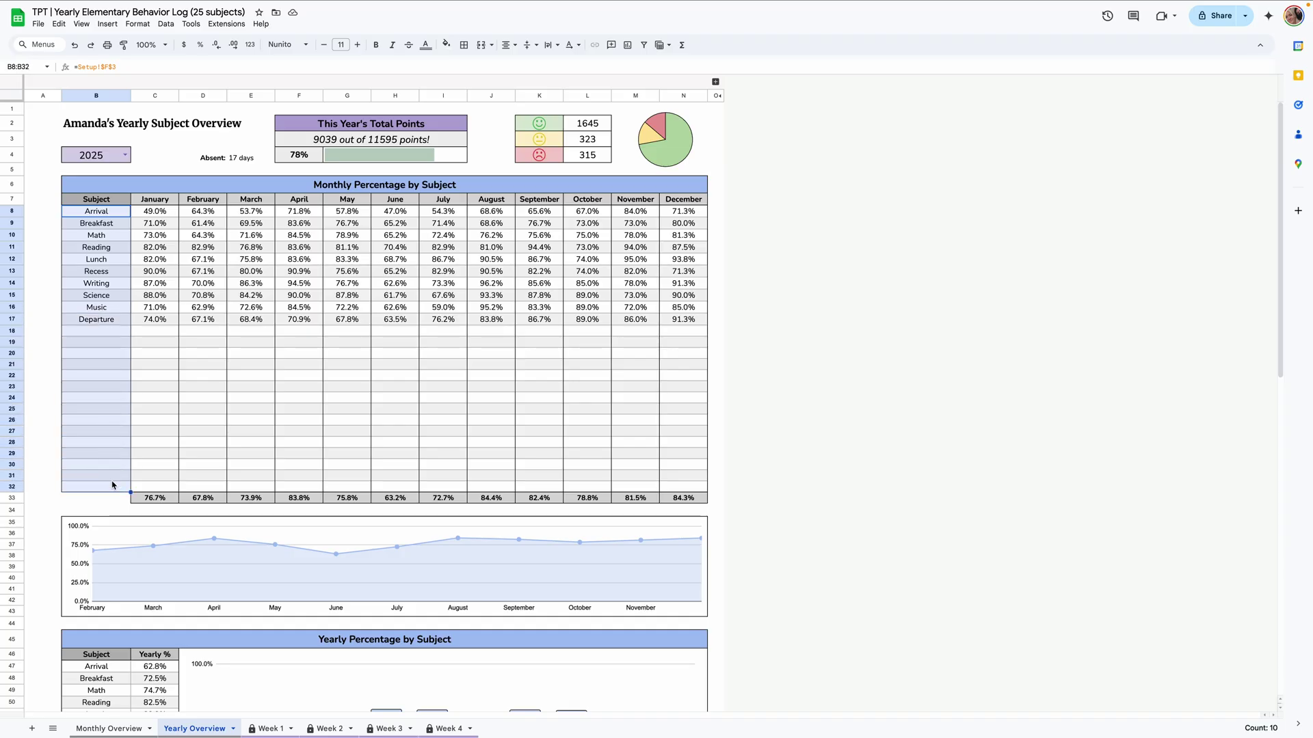
left_click(153, 211)
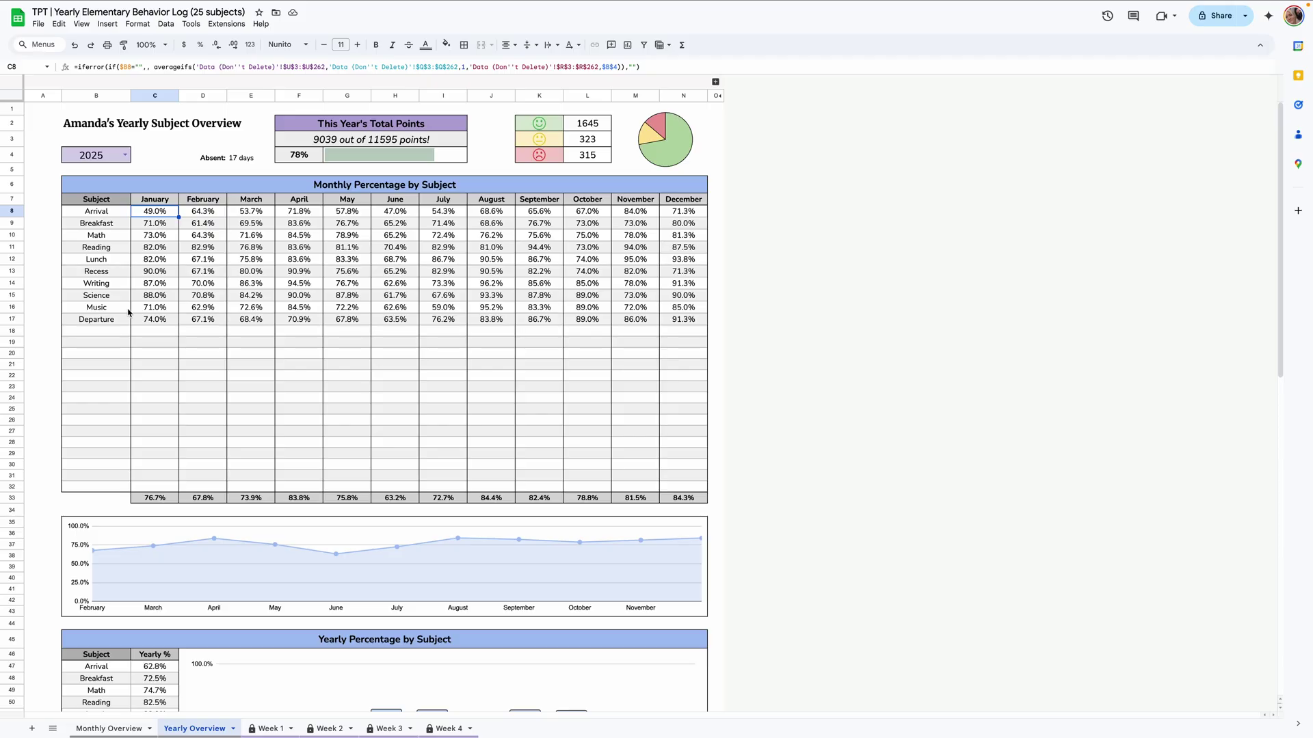
left_click(11, 330)
left_click_drag(11, 330, 13, 486)
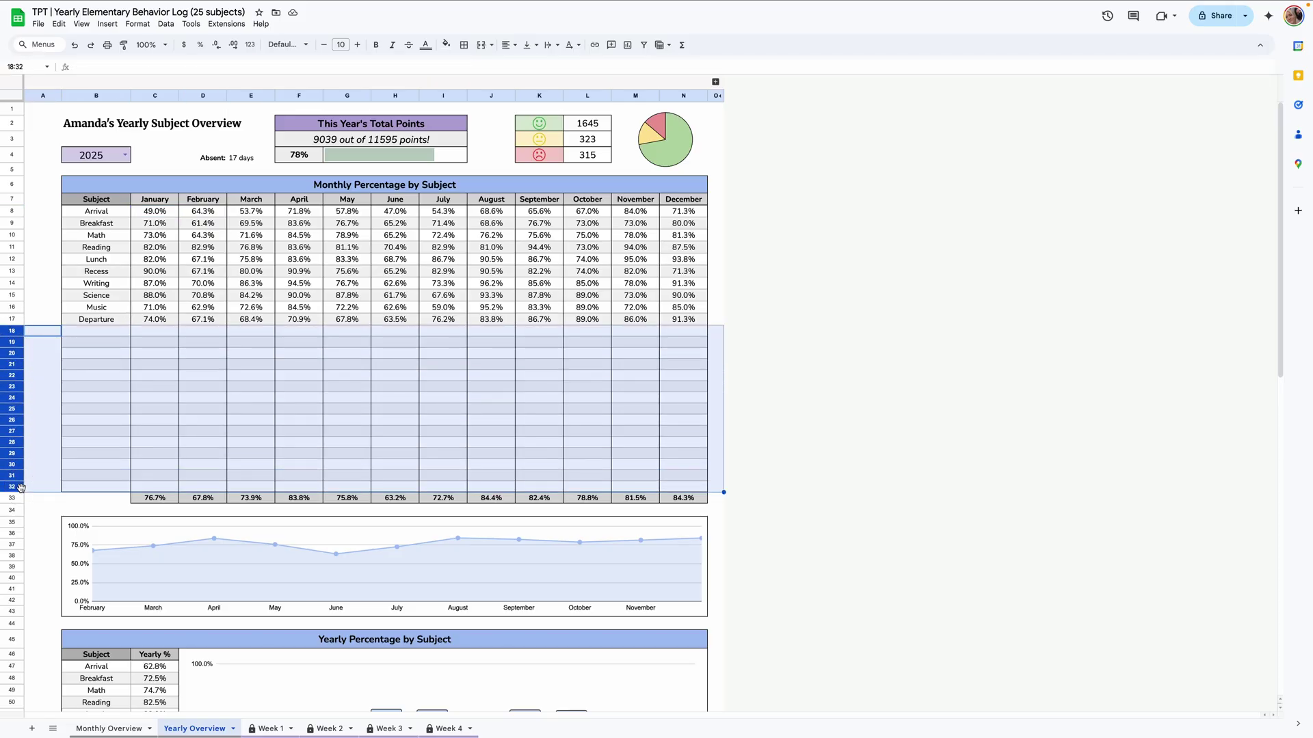
right_click(12, 441)
left_click(58, 597)
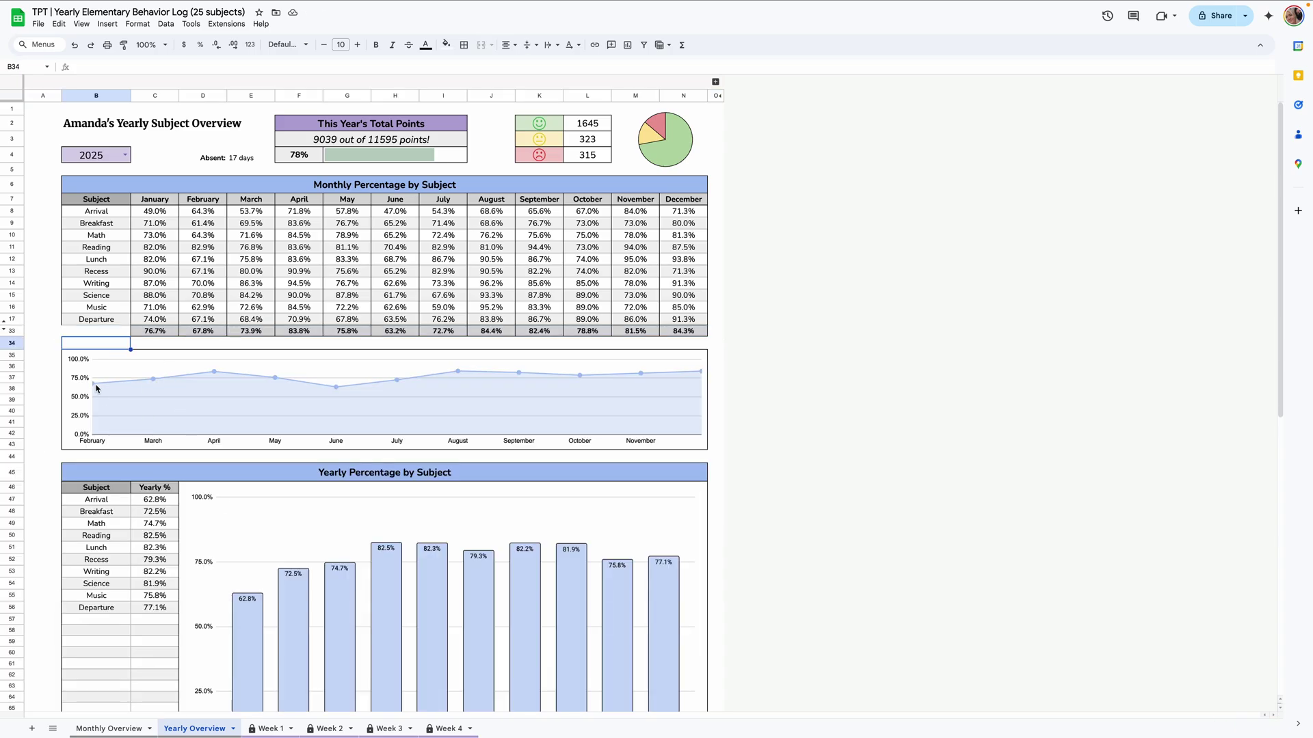
left_click(162, 335)
left_click_drag(162, 334, 666, 338)
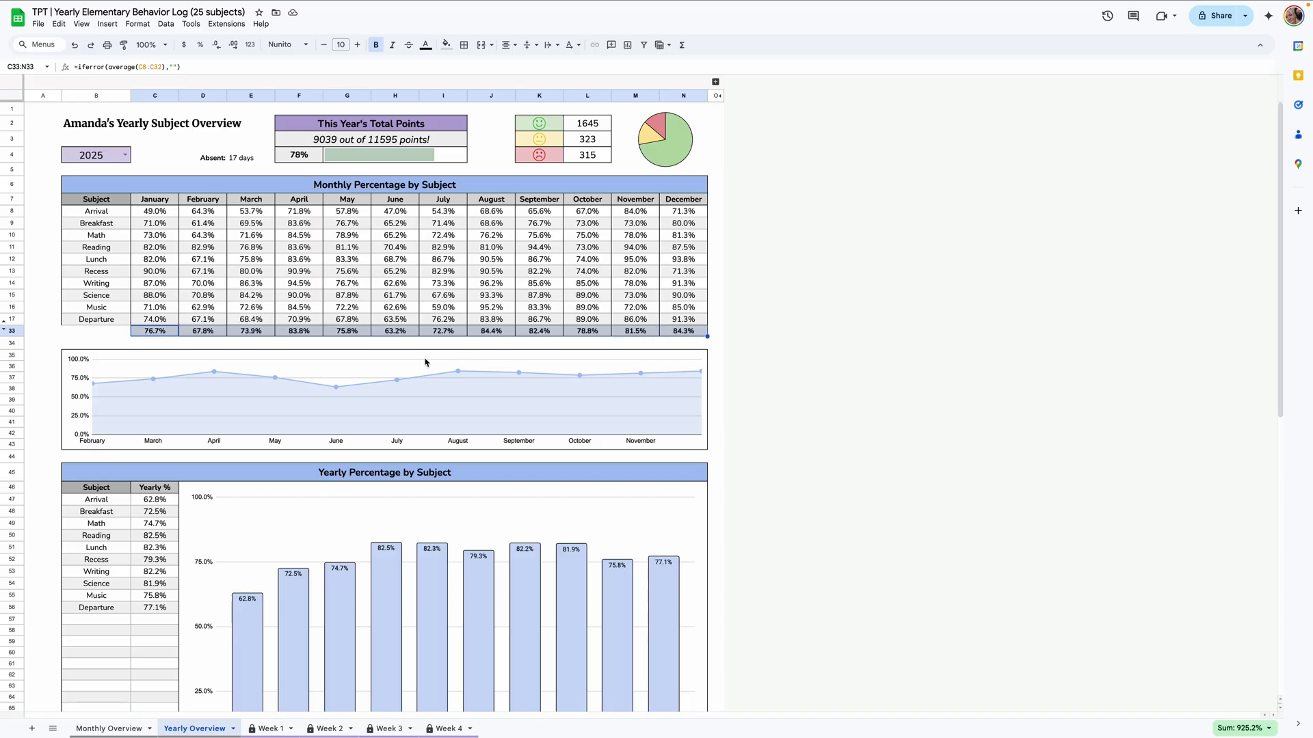
Step: Inspect the Arrival Yearly % formula, then hide the empty rows 57–71
scroll(426, 364, "down", 2)
scroll(206, 388, "down", 5)
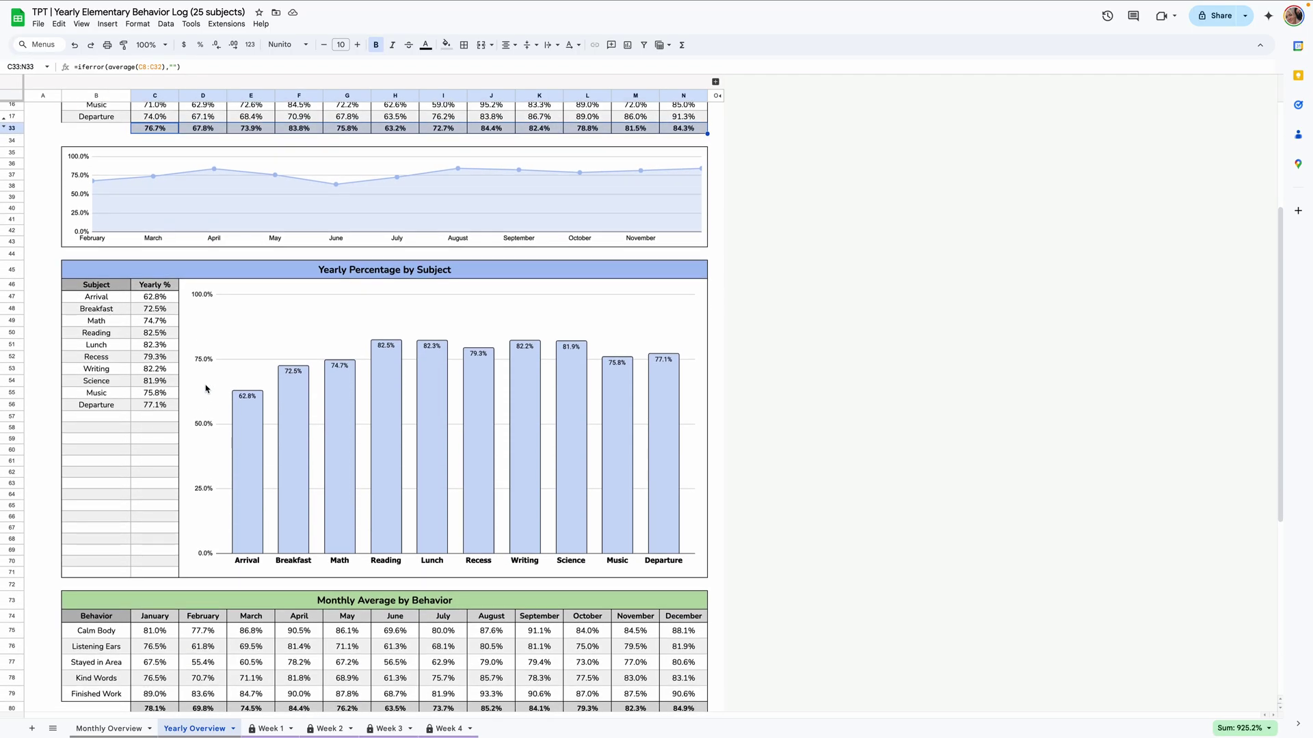
scroll(205, 389, "down", 1)
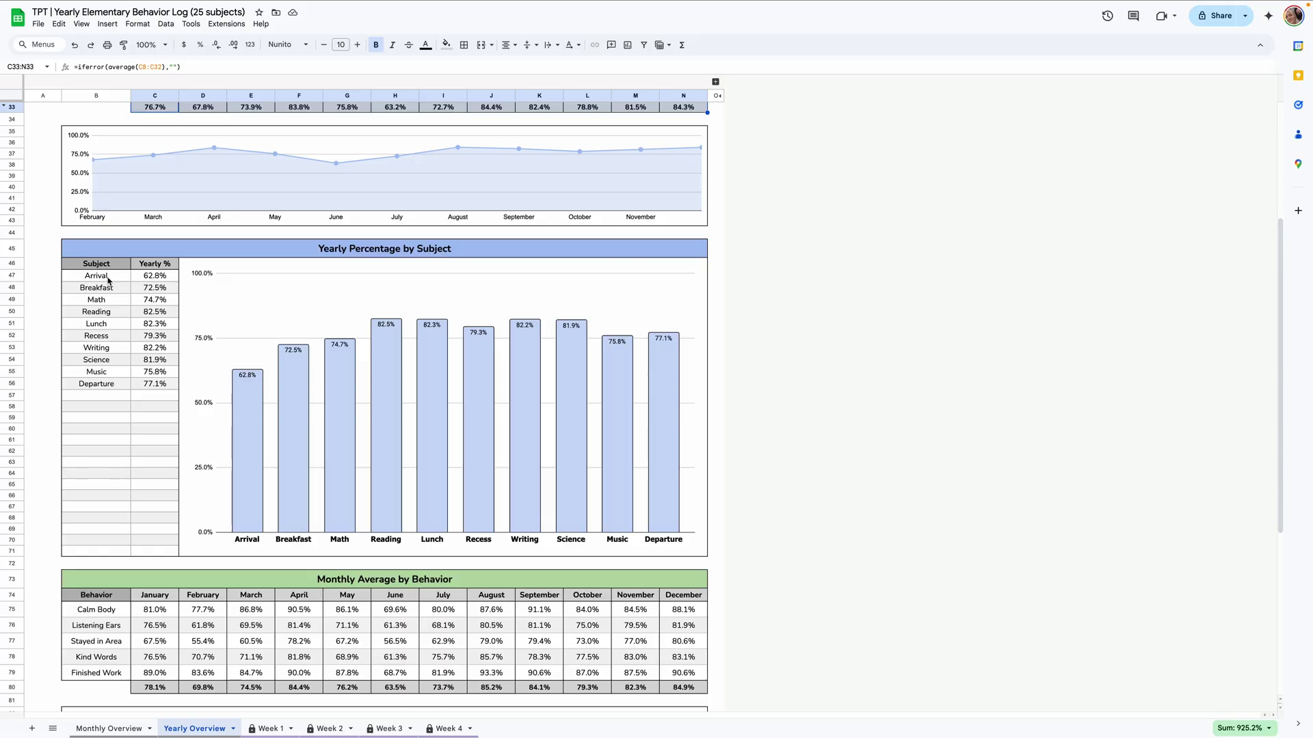
left_click(135, 277)
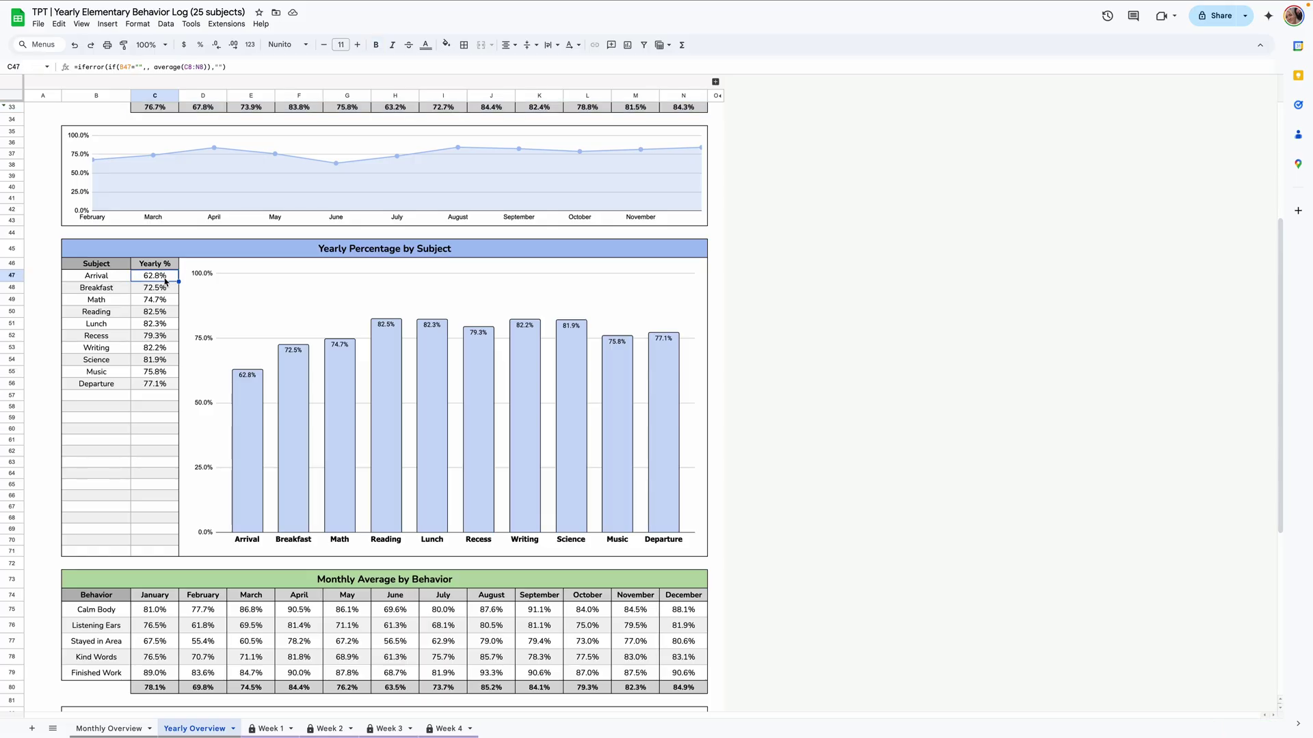
left_click(117, 281)
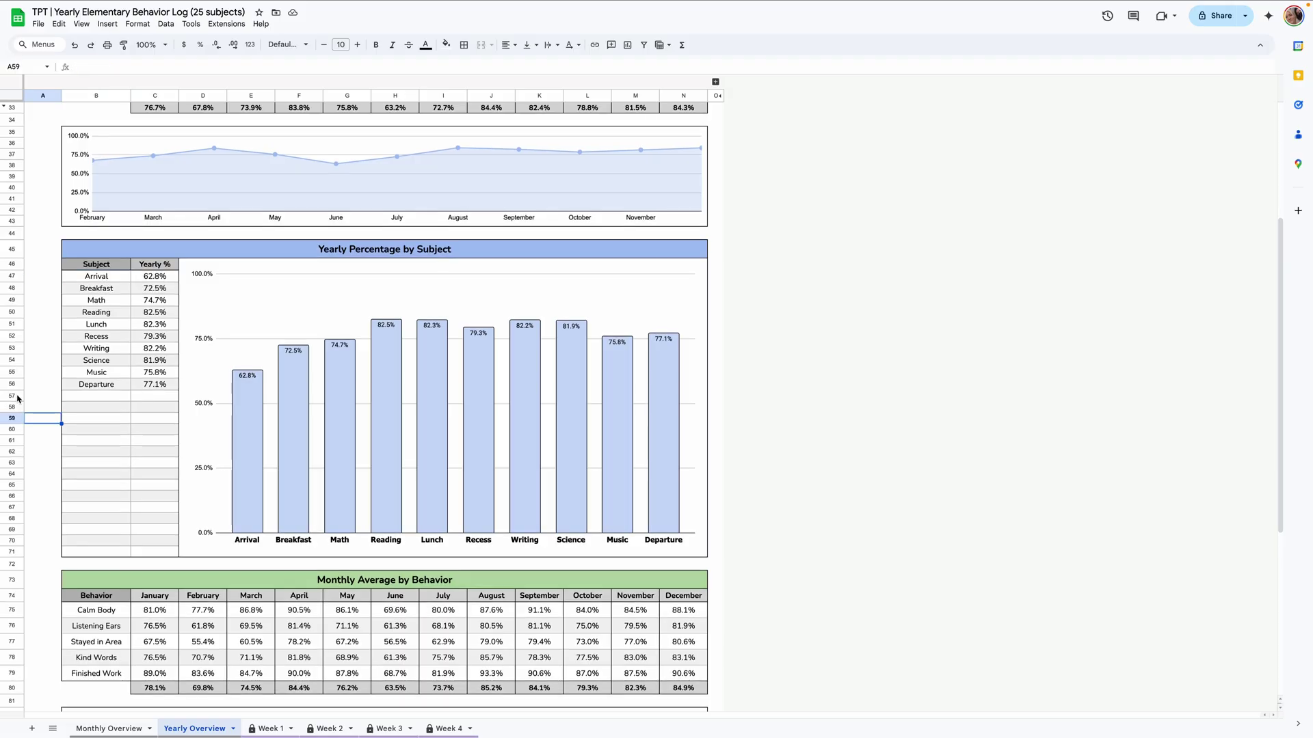
left_click_drag(12, 395, 13, 552)
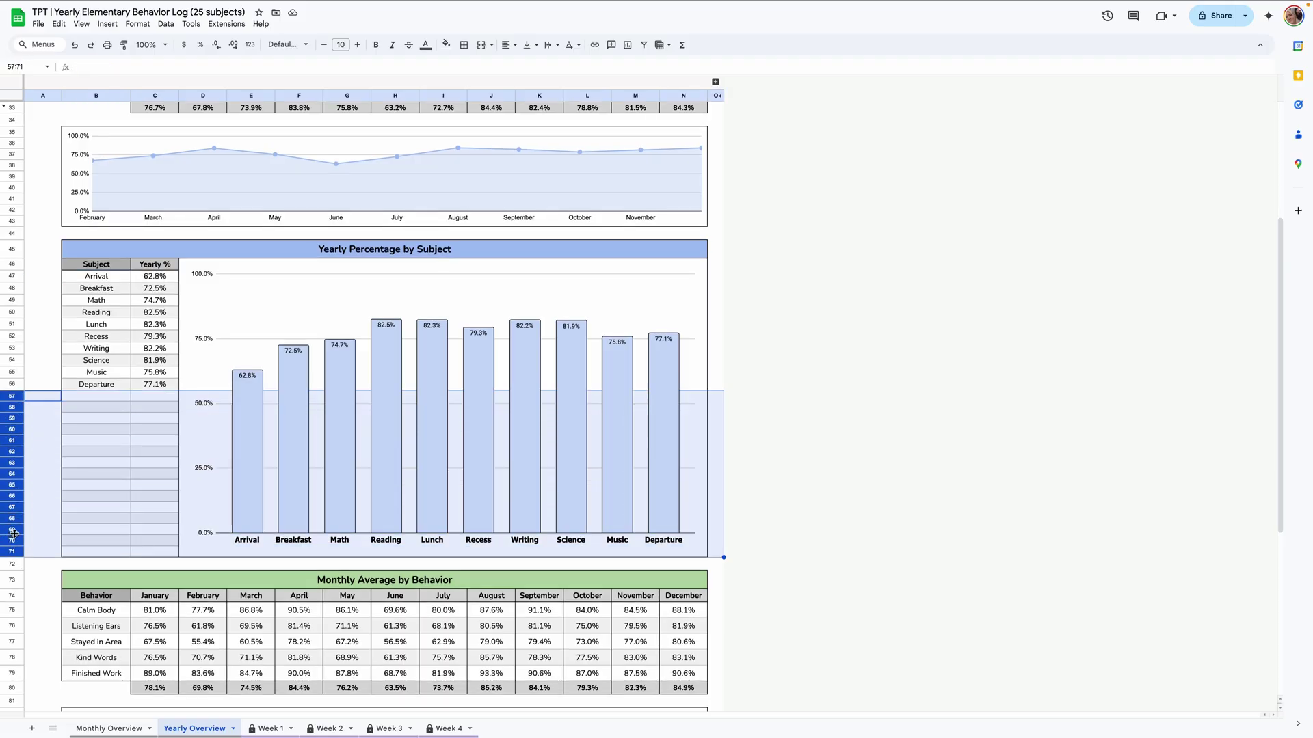
right_click(12, 538)
left_click(58, 410)
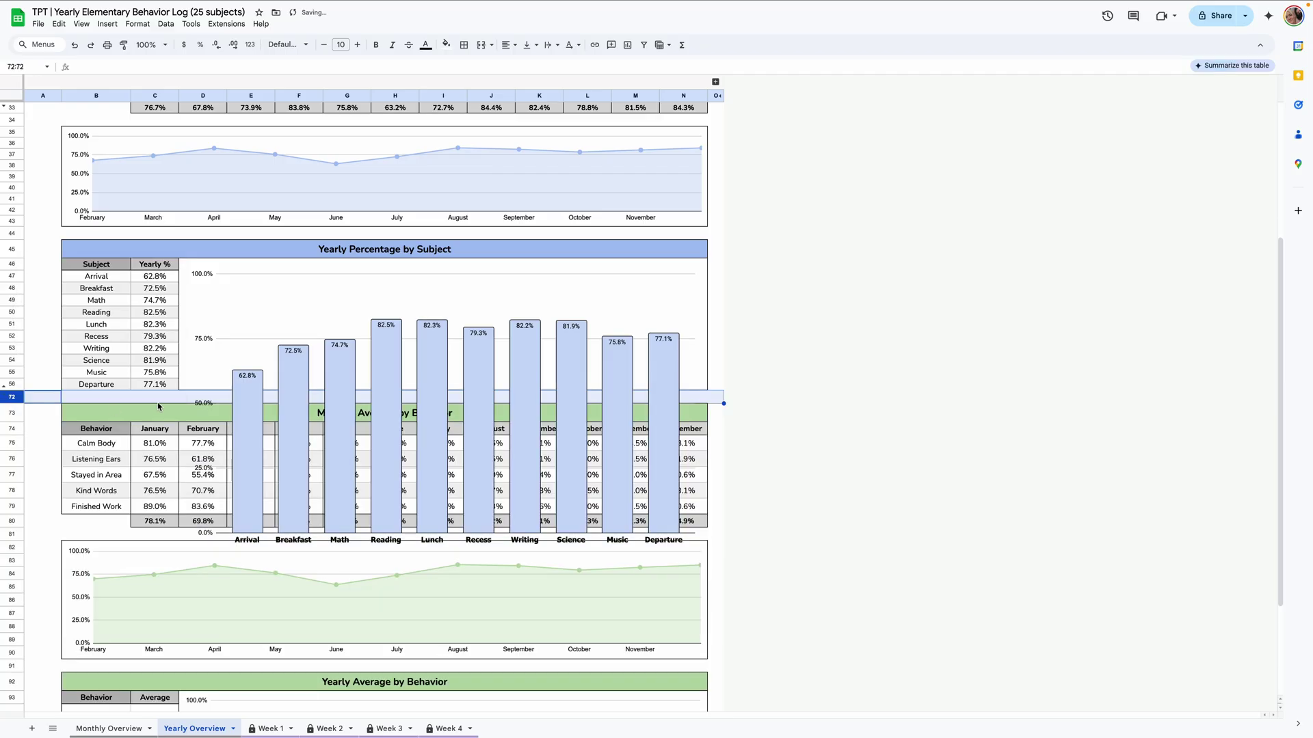
Step: Shrink the yearly subject bar chart so it ends above row 72
left_click(436, 382)
left_click_drag(441, 559, 446, 393)
left_click(448, 396)
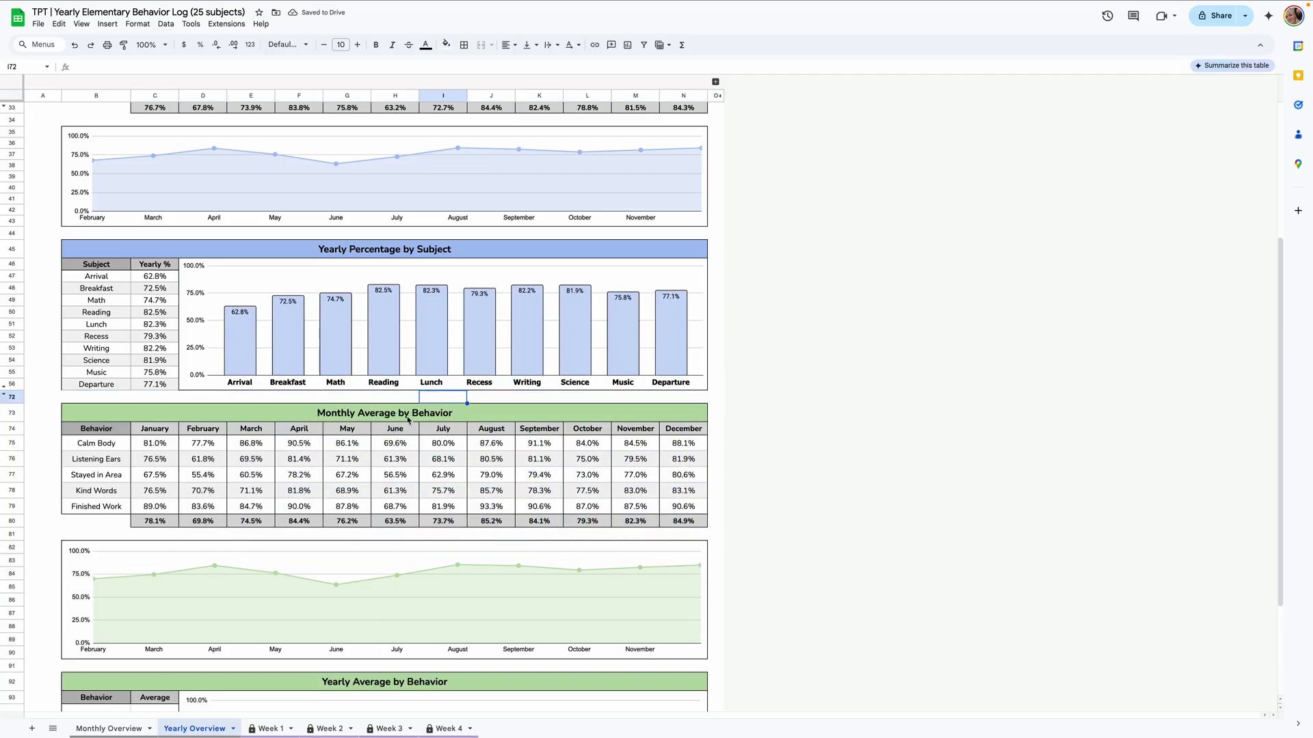
scroll(407, 419, "down", 3)
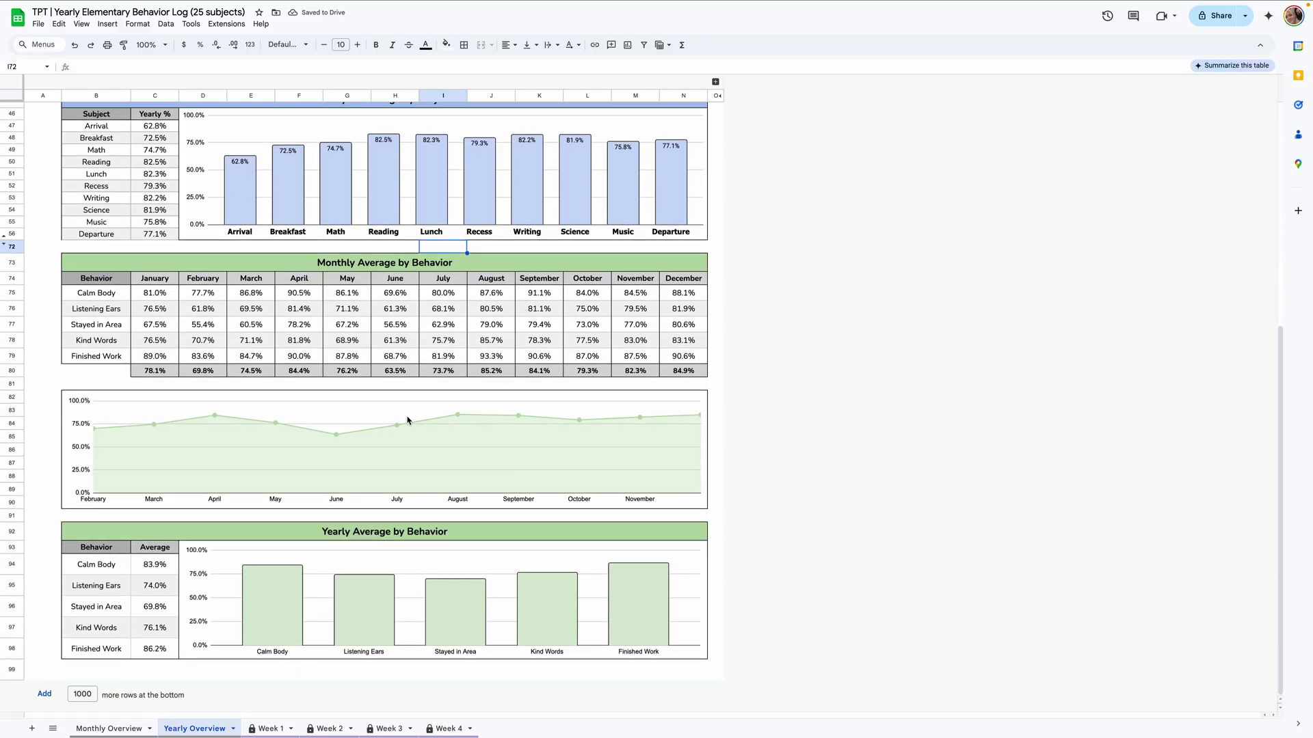
key("Down")
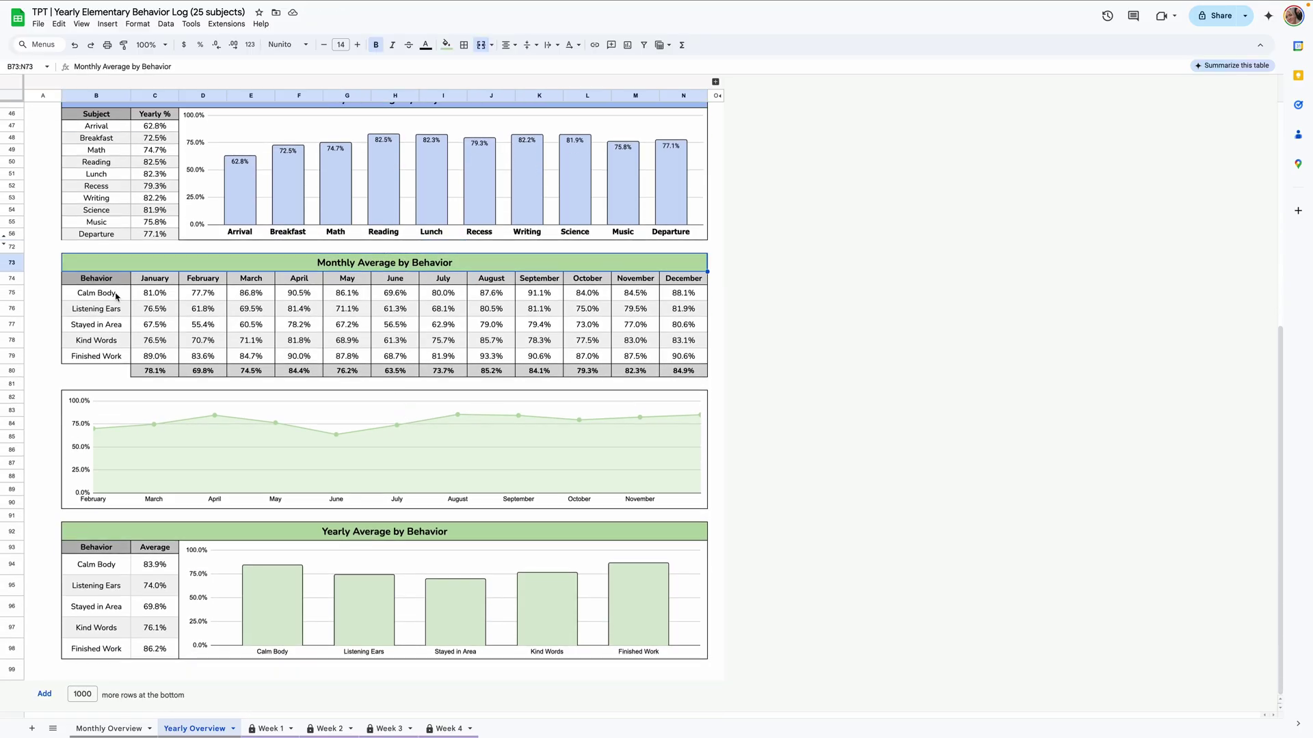
left_click(151, 295)
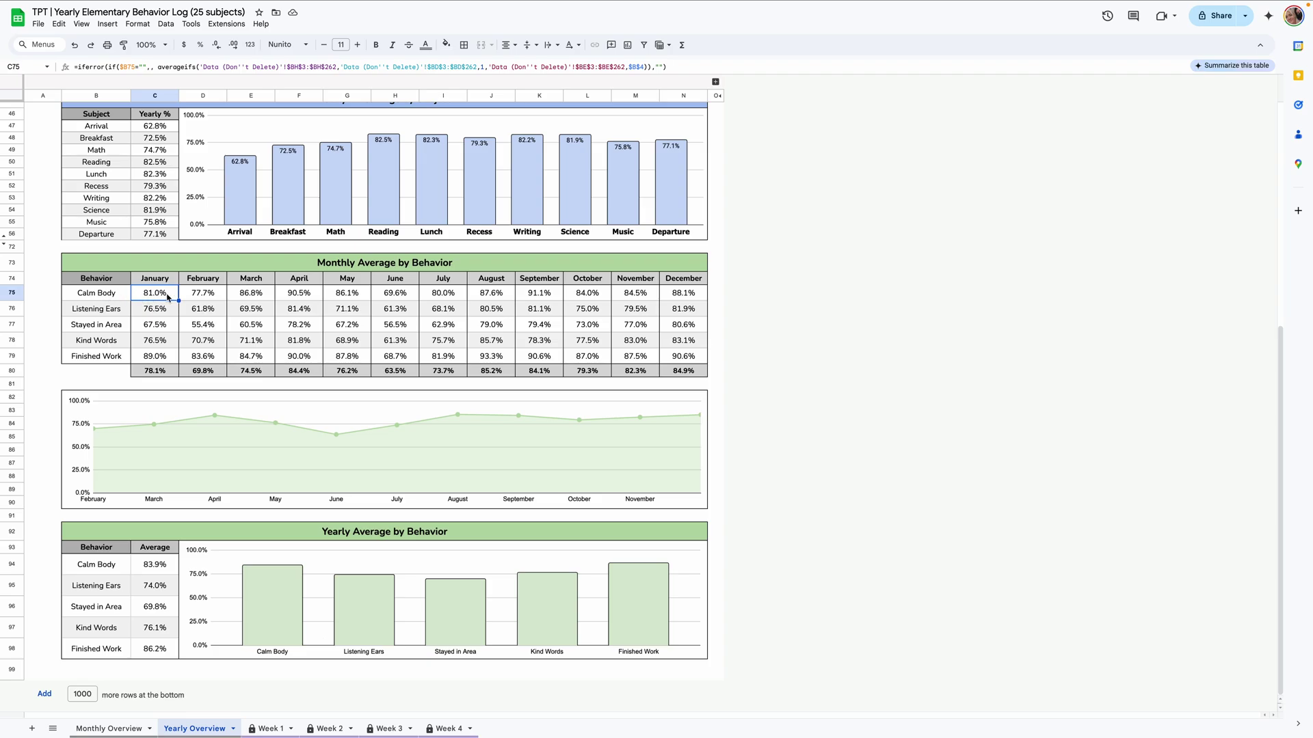
scroll(161, 372, "up", 10)
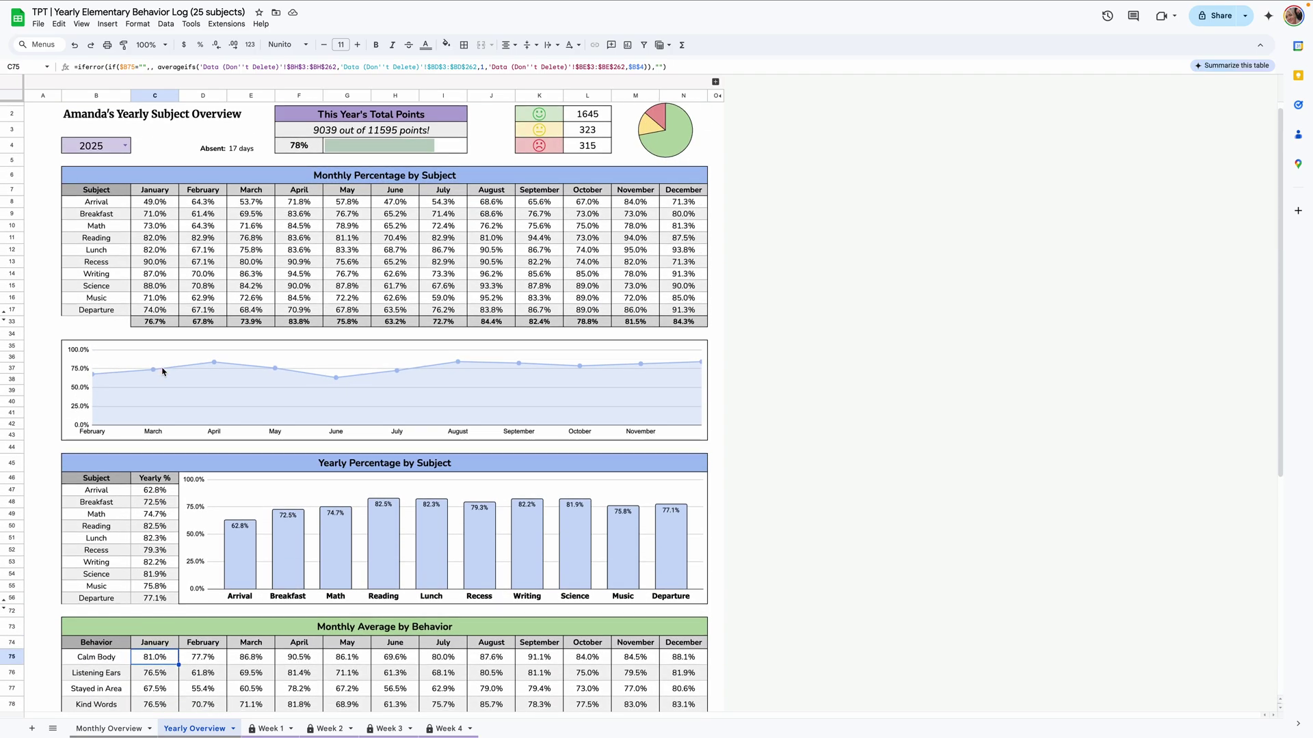
scroll(145, 410, "down", 10)
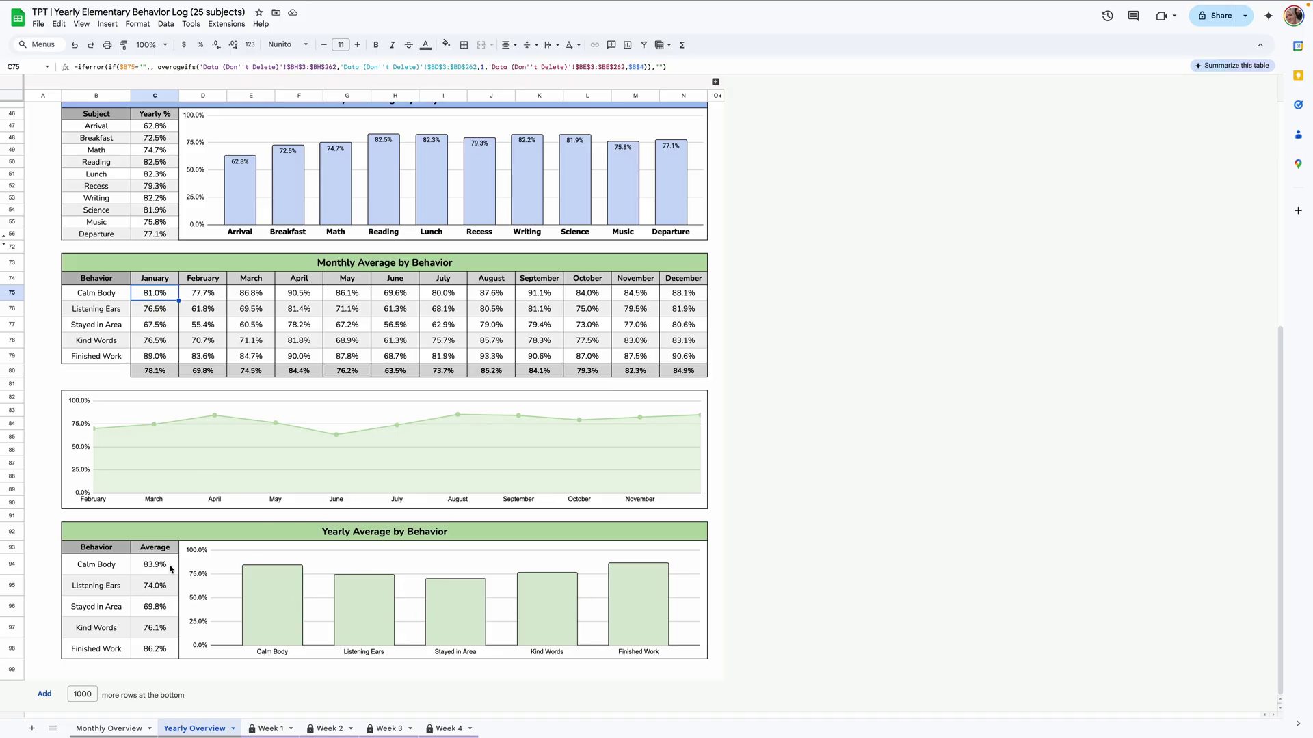
left_click(115, 569)
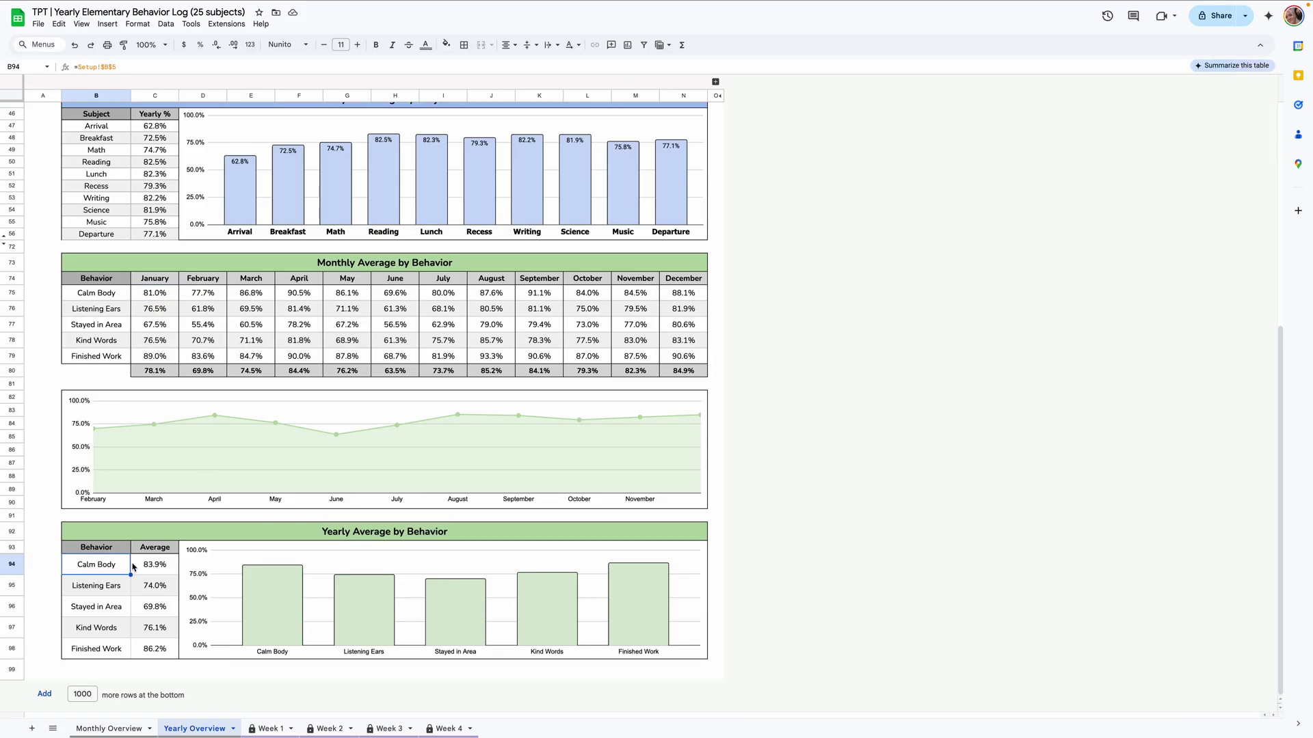
left_click(155, 571)
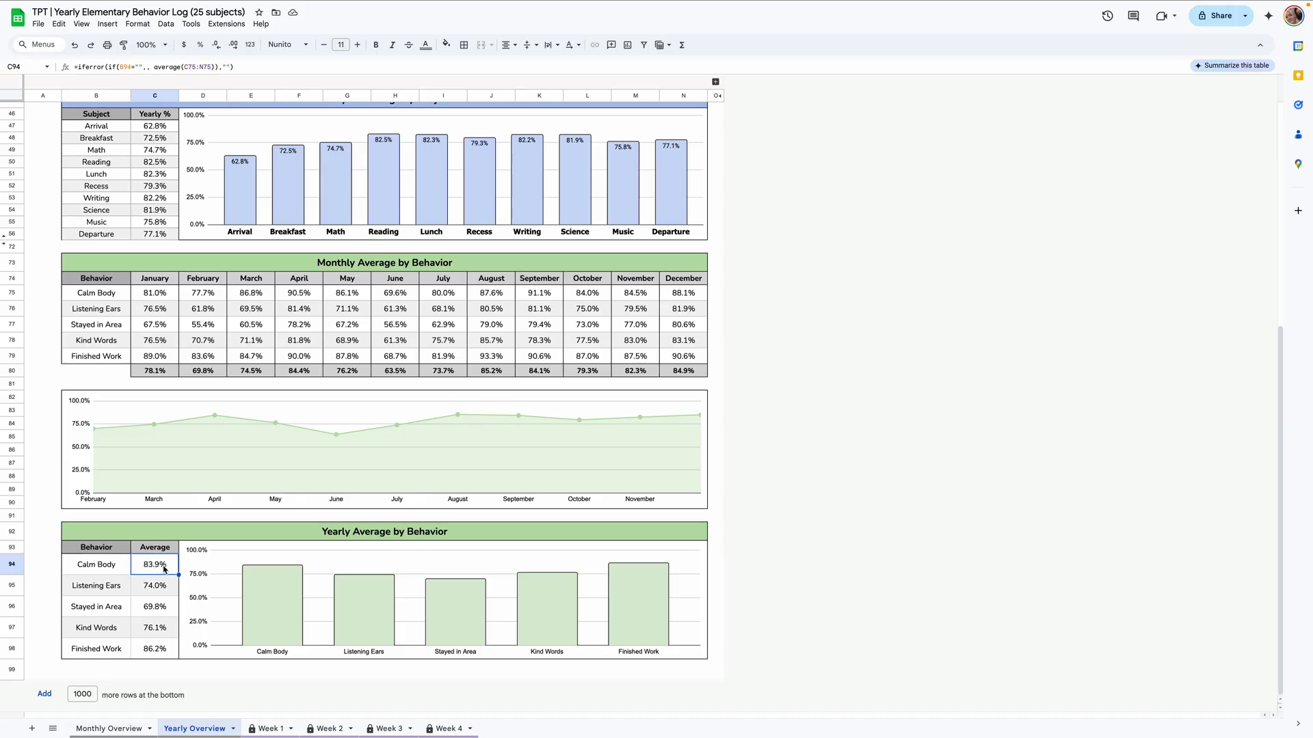
left_click(165, 588)
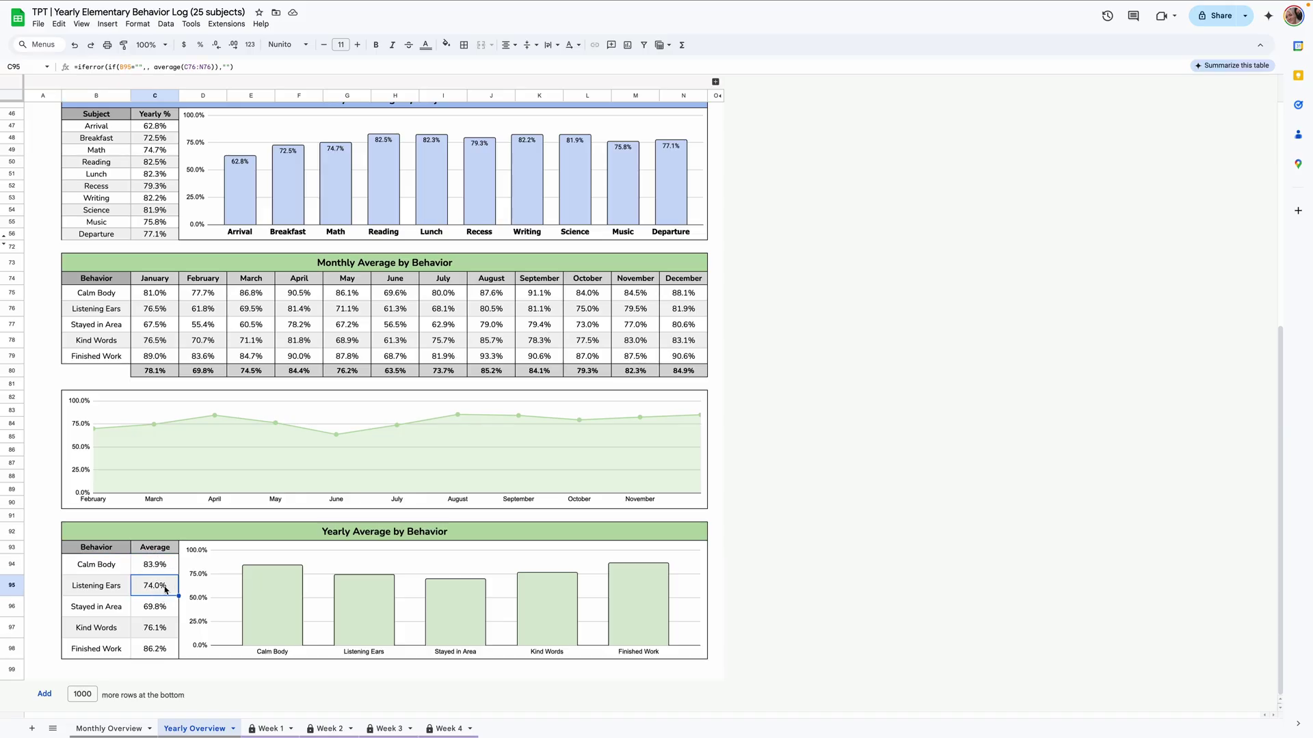
left_click(164, 613)
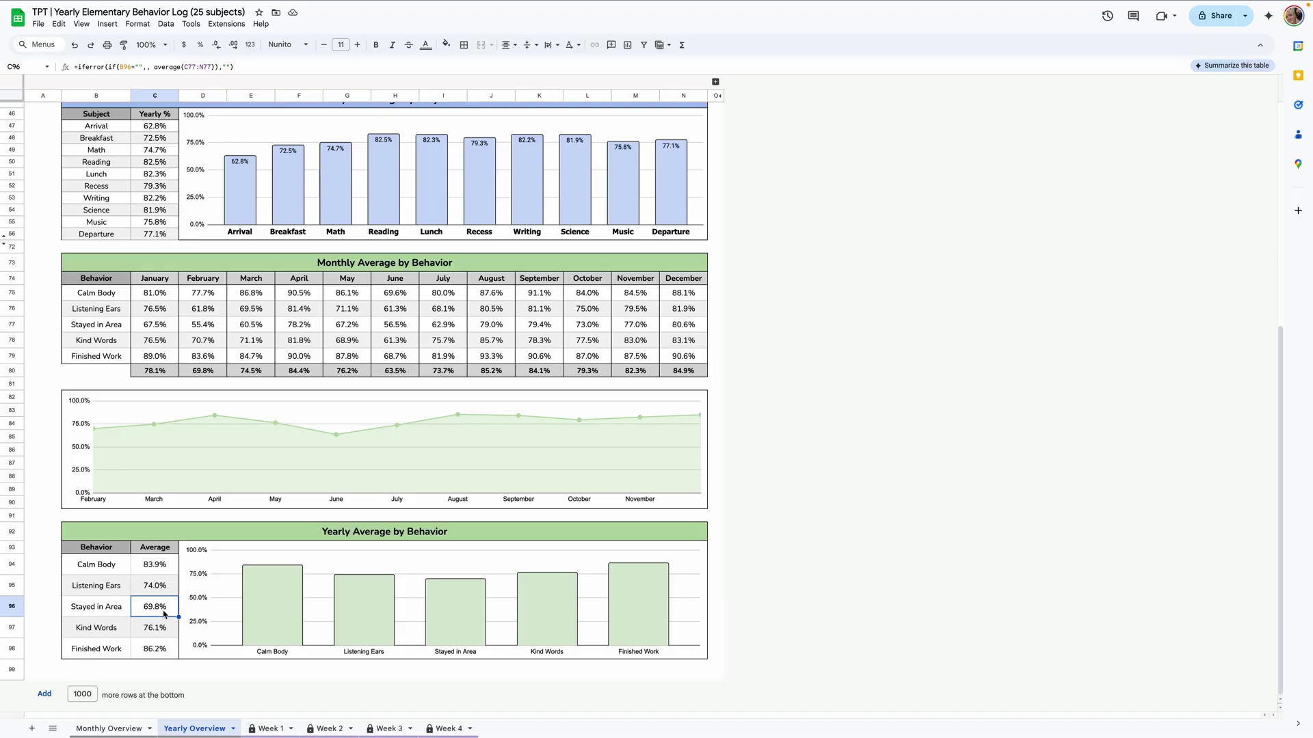
scroll(164, 614, "up", 10)
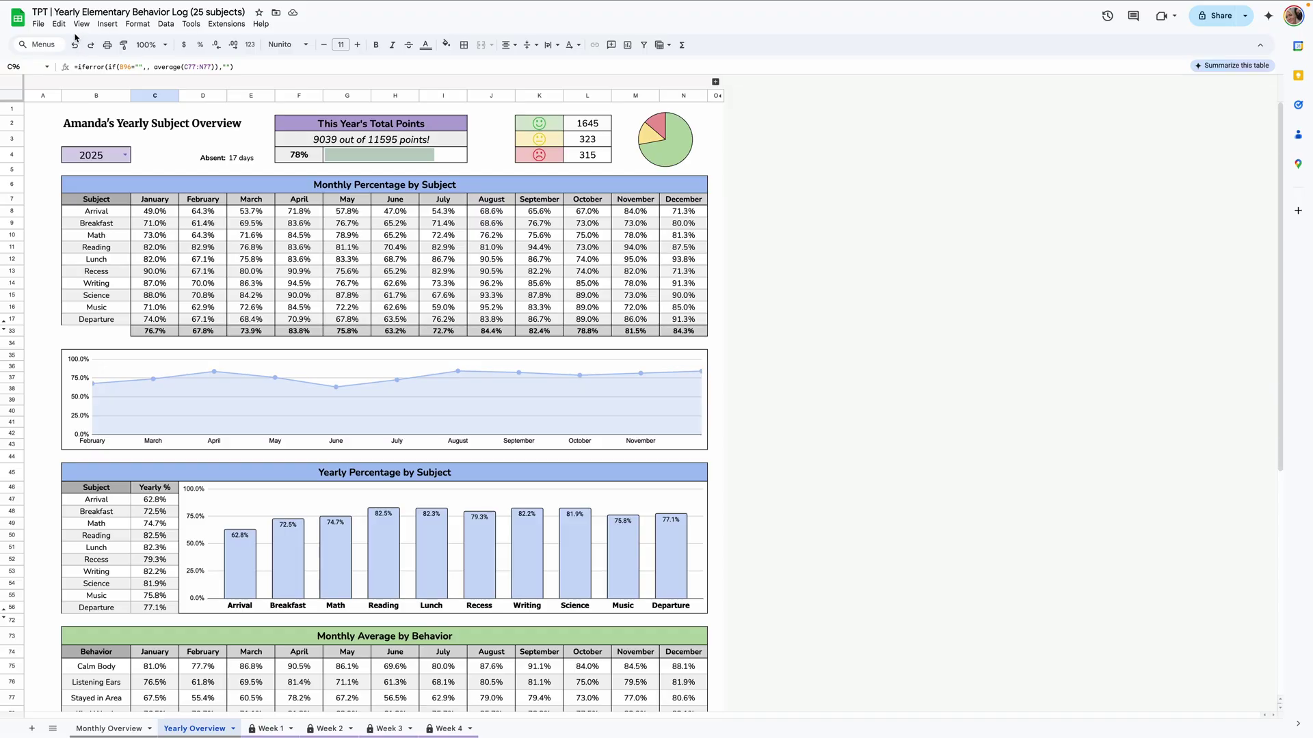
left_click(38, 24)
left_click(78, 356)
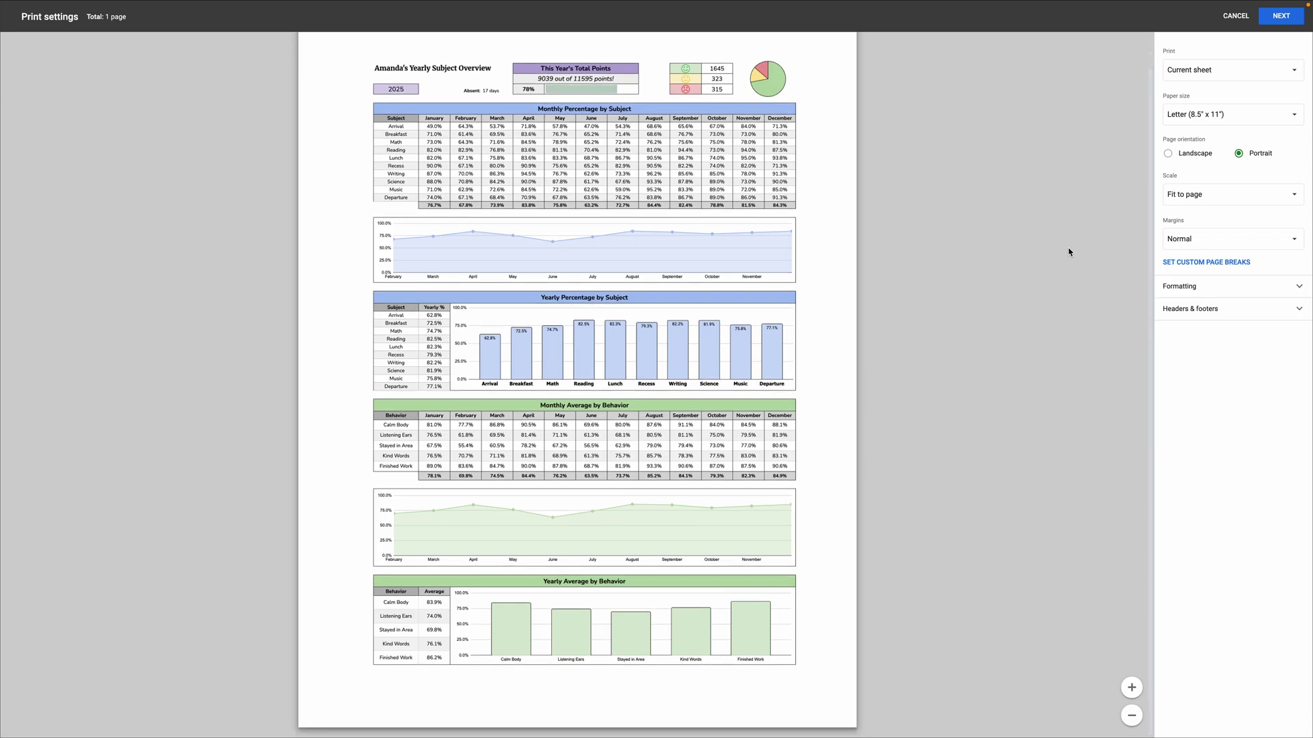
Step: Close the print preview, expand column P and scroll through the Comments boxes beside each section
key("Escape")
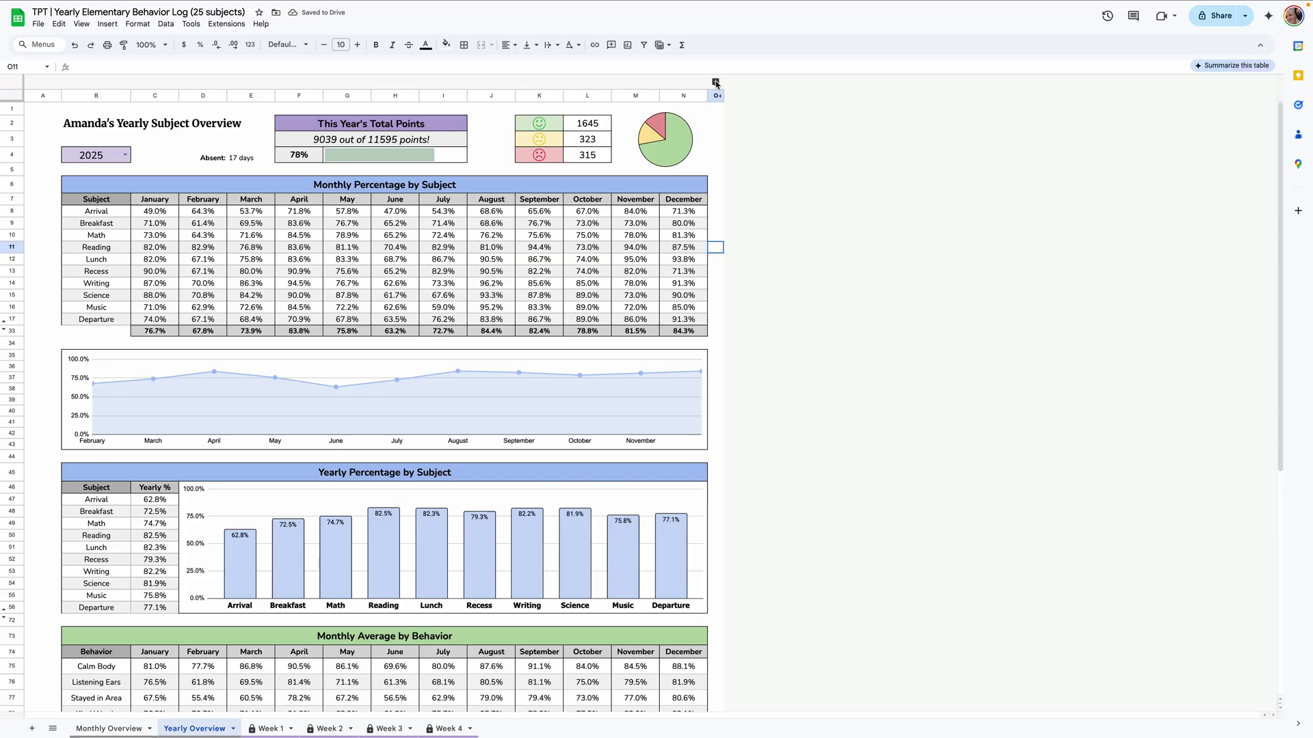
left_click(715, 82)
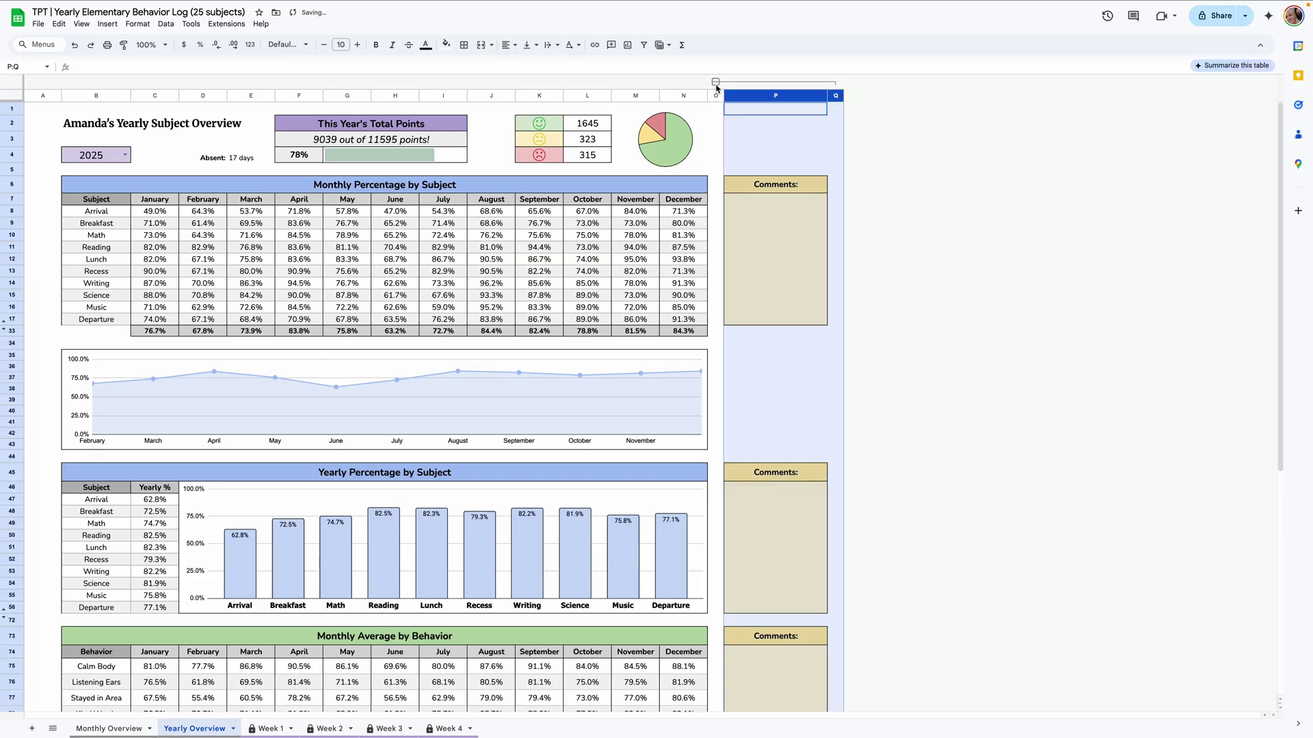
left_click(766, 206)
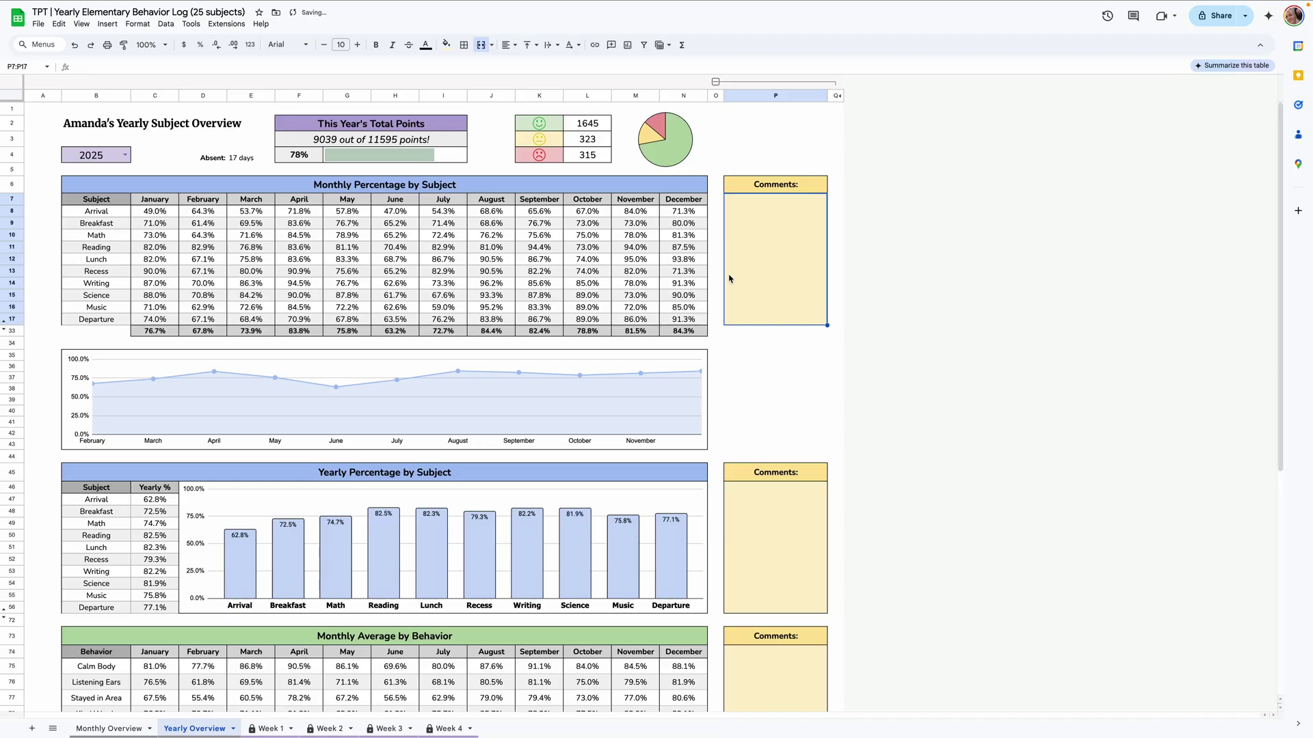
scroll(729, 278, "down", 5)
scroll(729, 278, "down", 1)
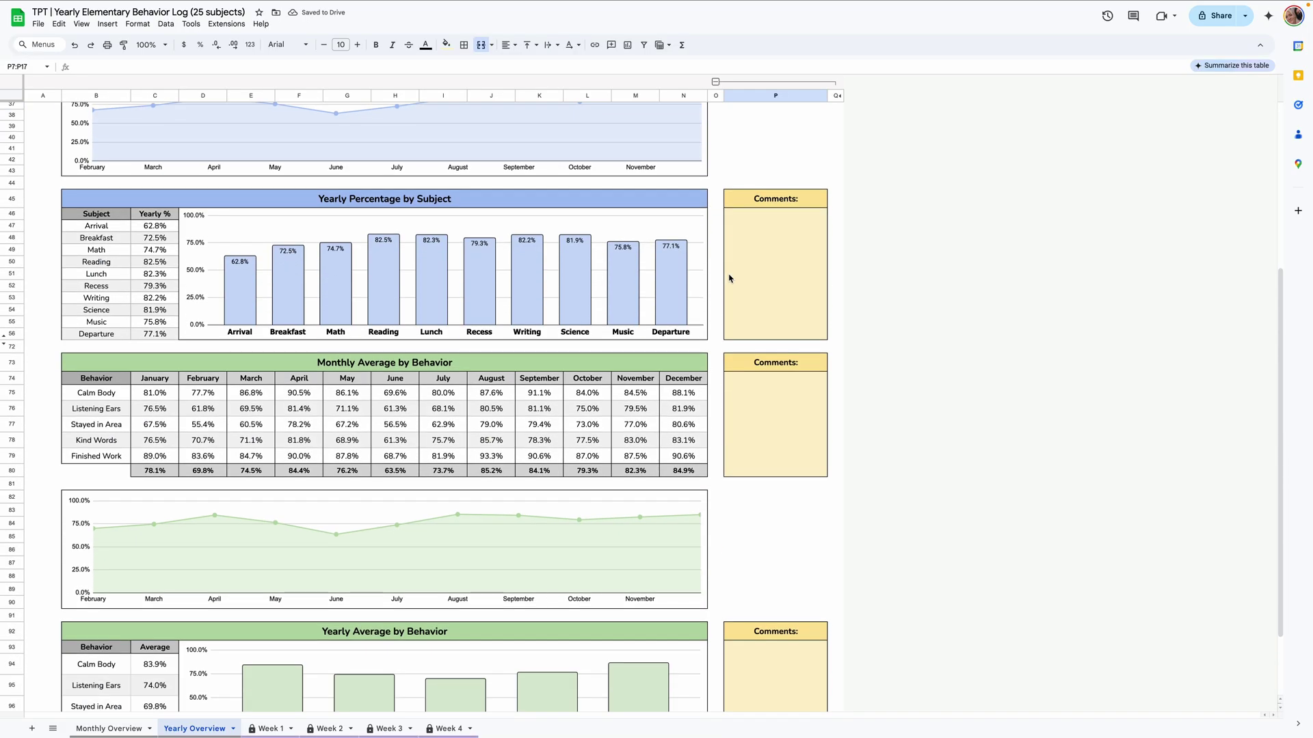
scroll(729, 278, "down", 3)
scroll(729, 278, "up", 10)
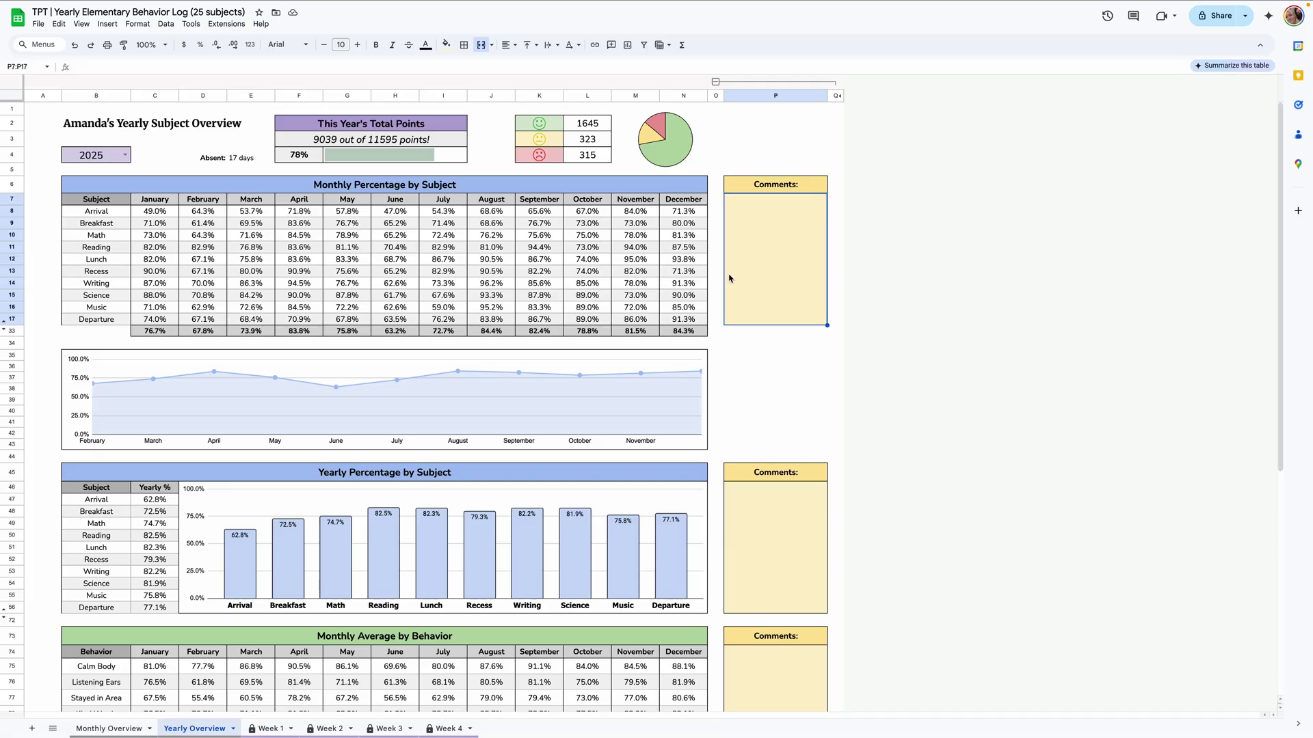
Step: Collapse the Comments column with Alt+Shift+Up and open the hidden Data (Don't Delete) sheet
key("alt+shift+Up")
left_click(52, 729)
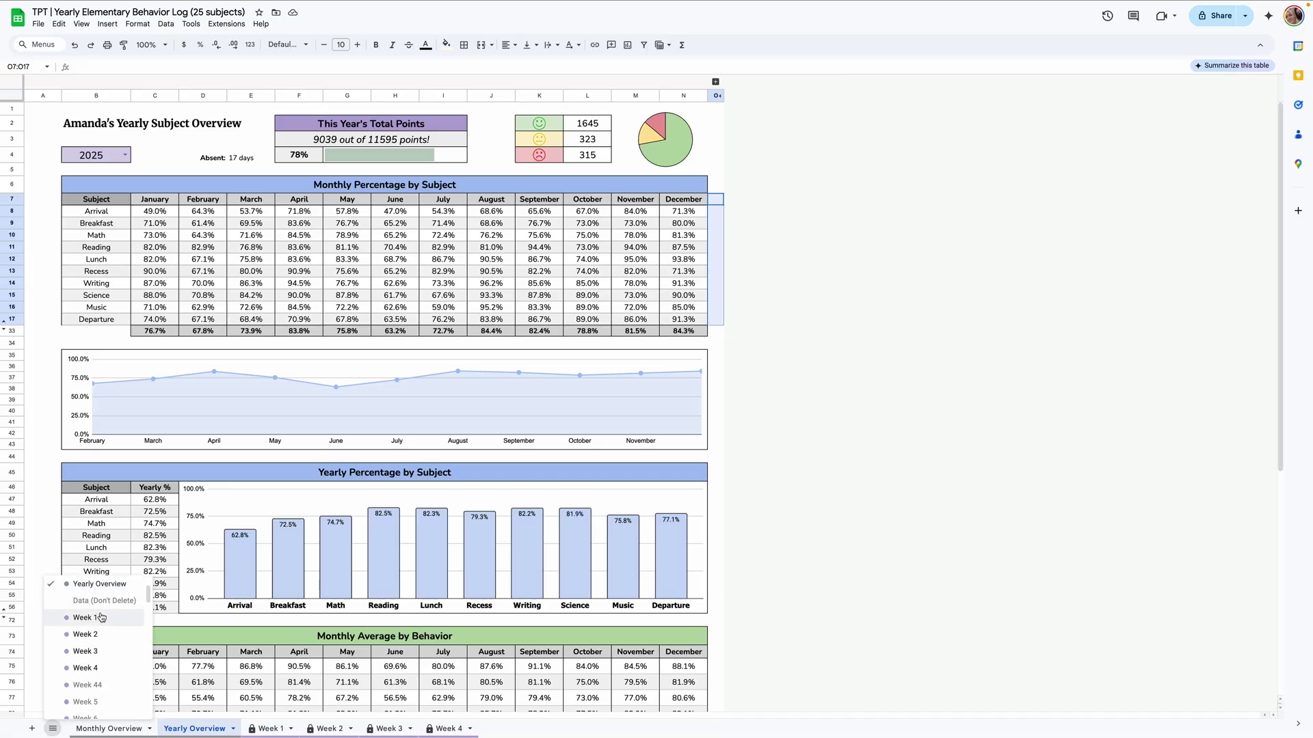
scroll(102, 618, "up", 2)
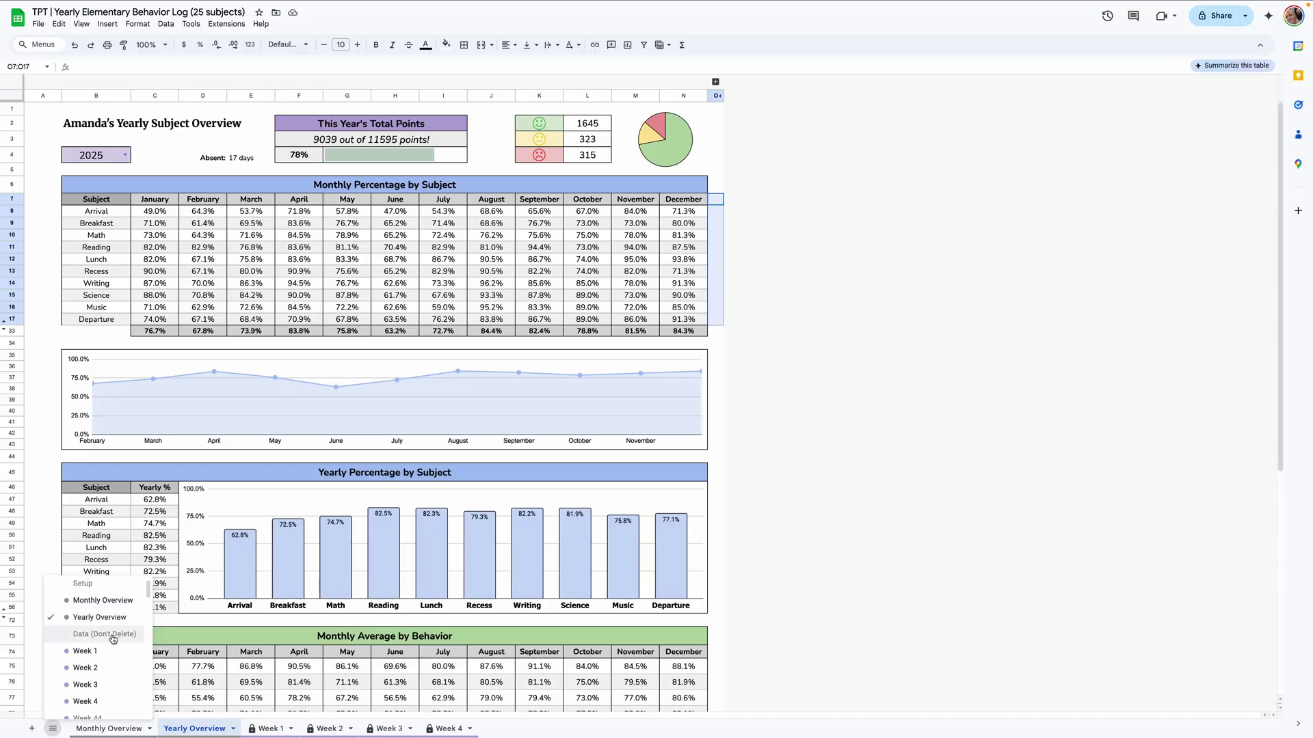
left_click(112, 636)
scroll(269, 571, "left", 15)
scroll(268, 572, "left", 5)
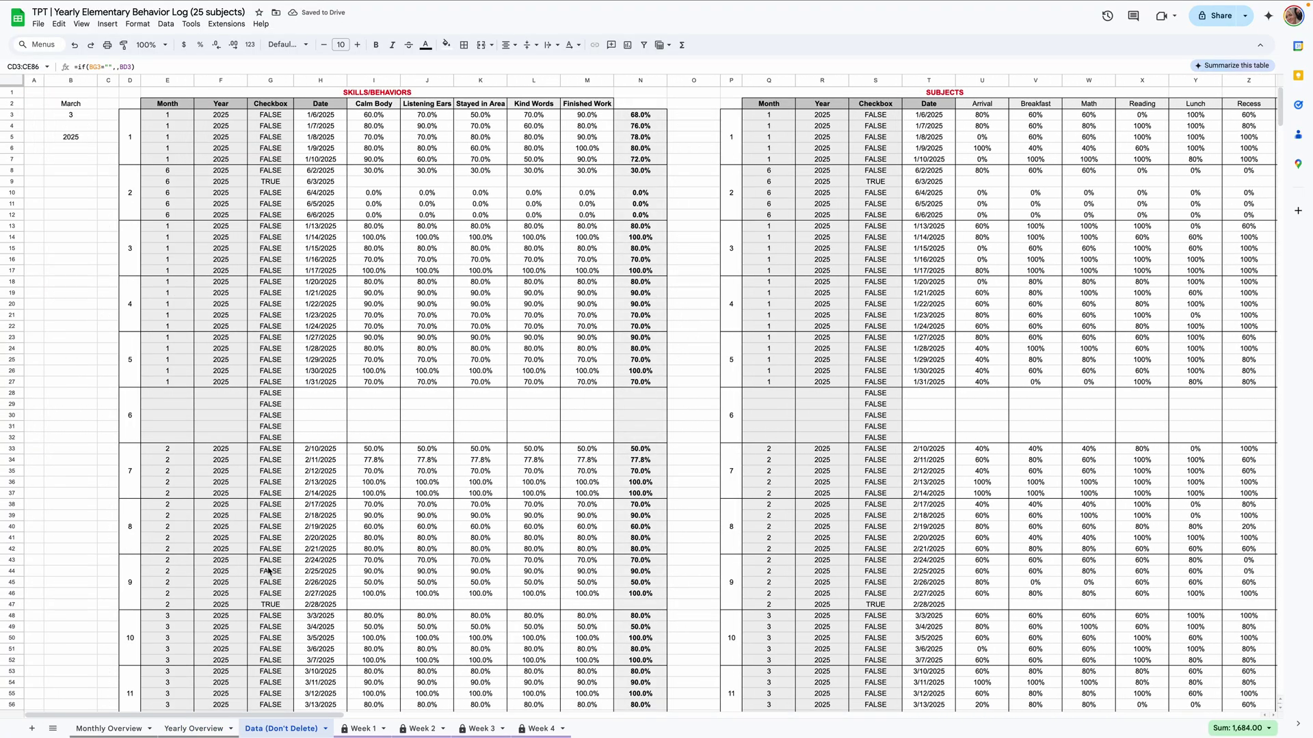